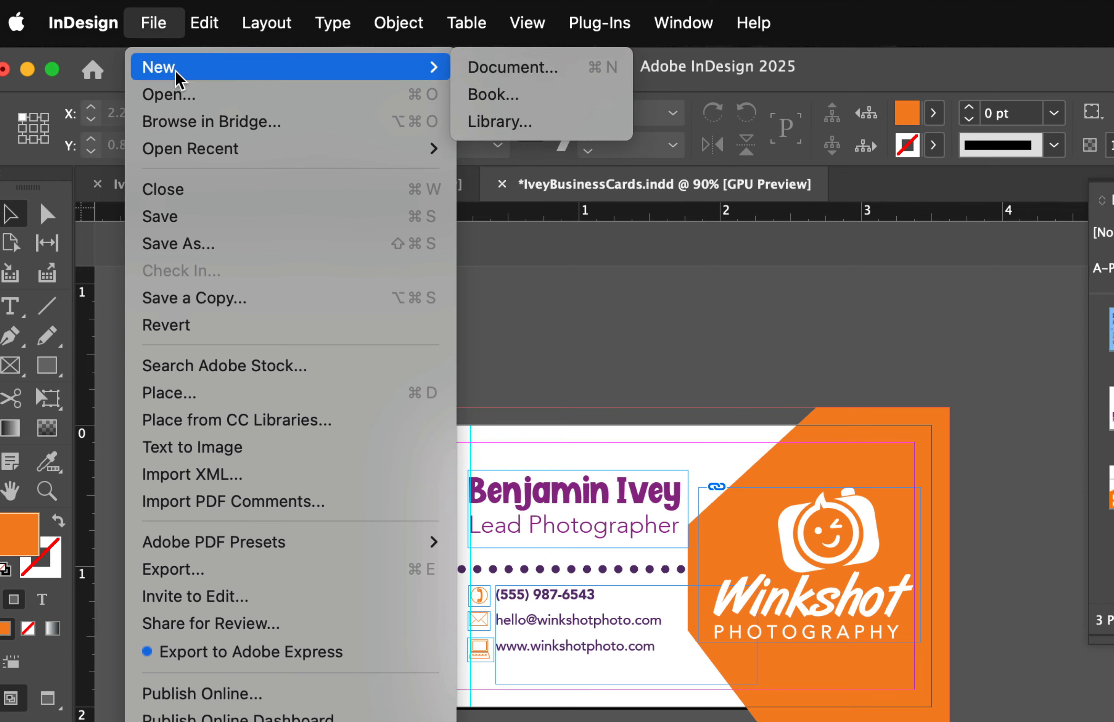
Start a new document in inches with a width of 8.5 in and a height of 11 in
click(535, 77)
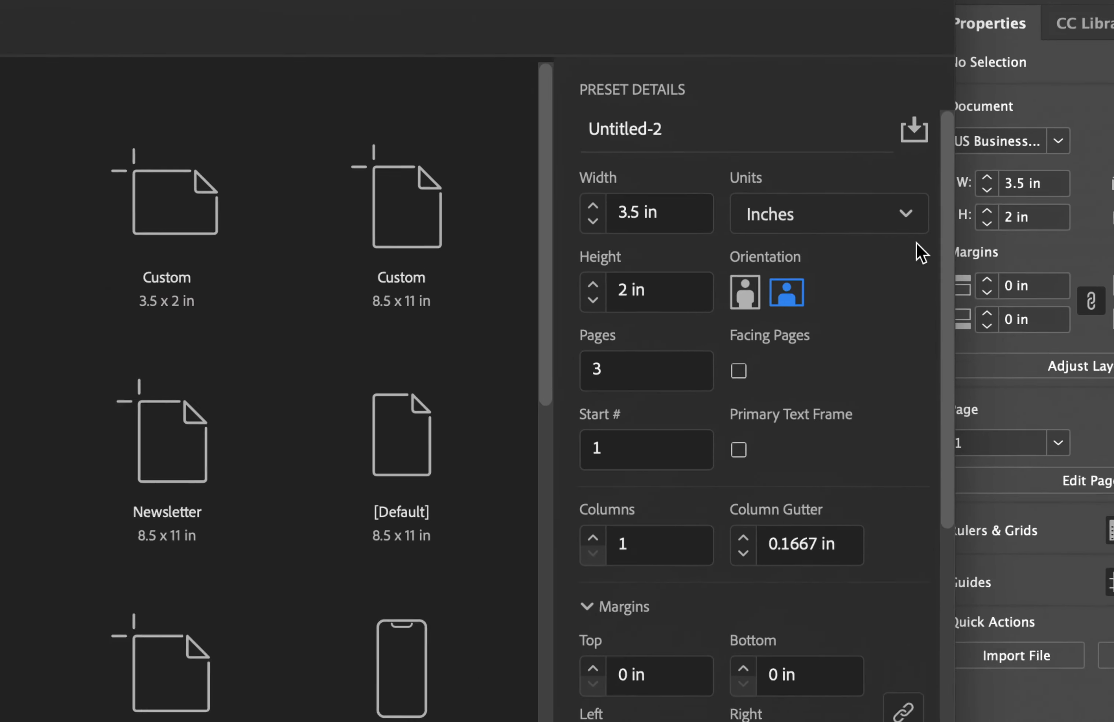
click(774, 226)
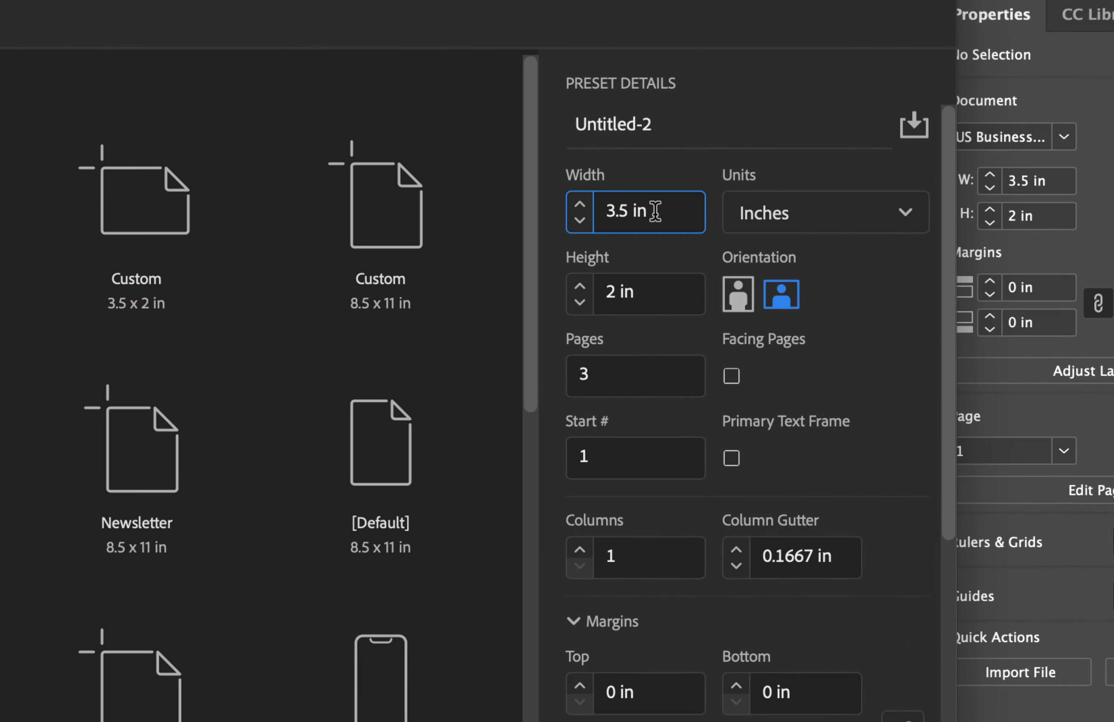
triple_click(654, 212)
text(8.5)
click(658, 290)
triple_click(646, 288)
text(11)
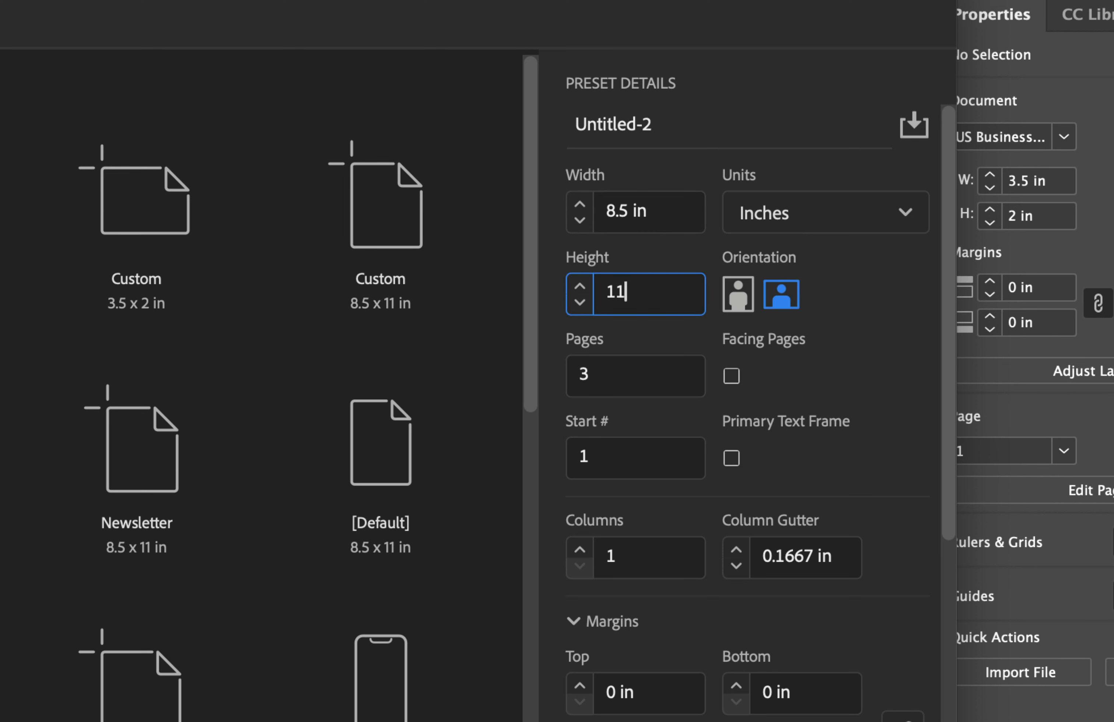
click(651, 375)
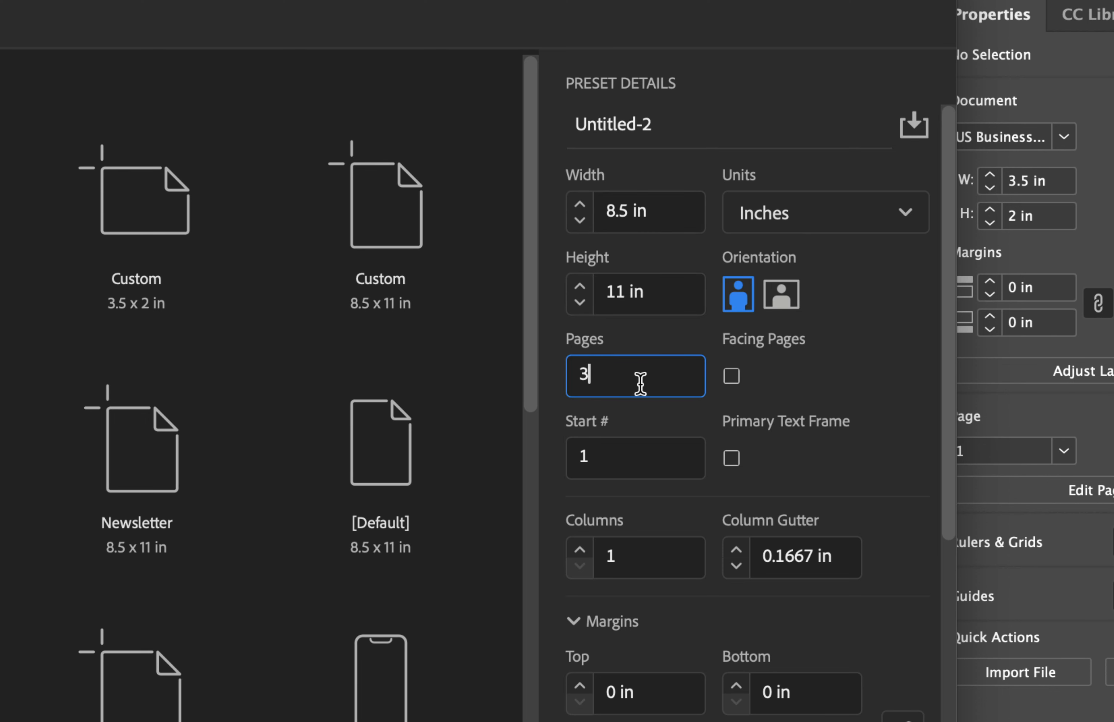
key(Return)
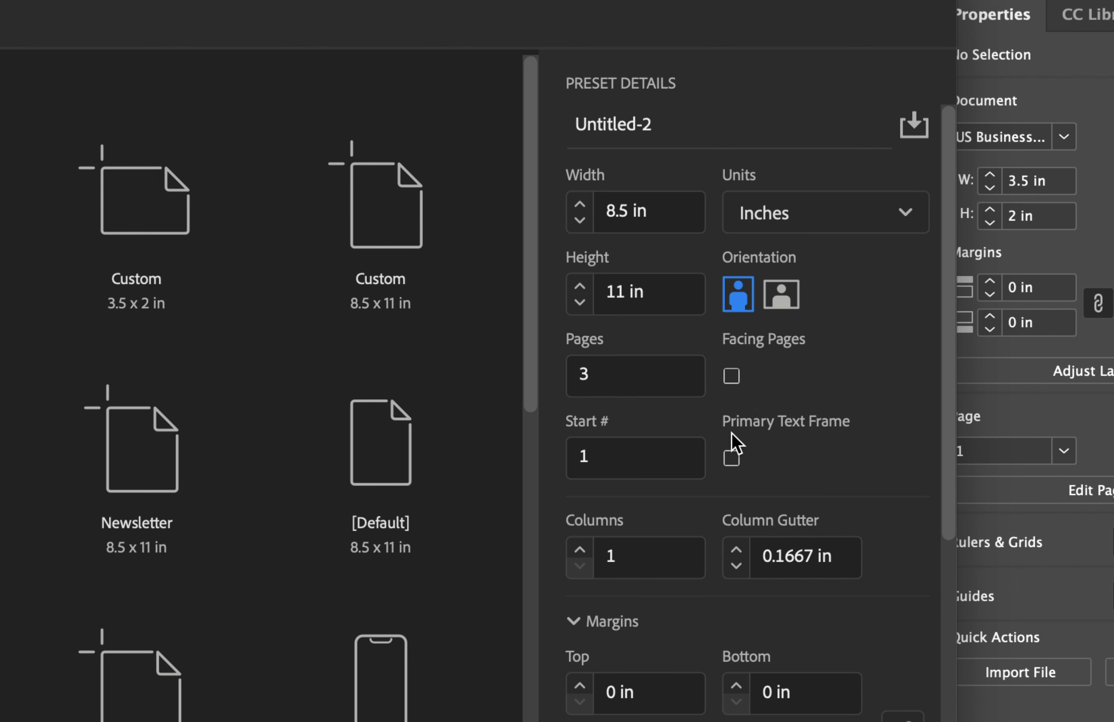
Set all four margins to 0.25 in and create the letter-size document
scroll(732, 433, down, 10)
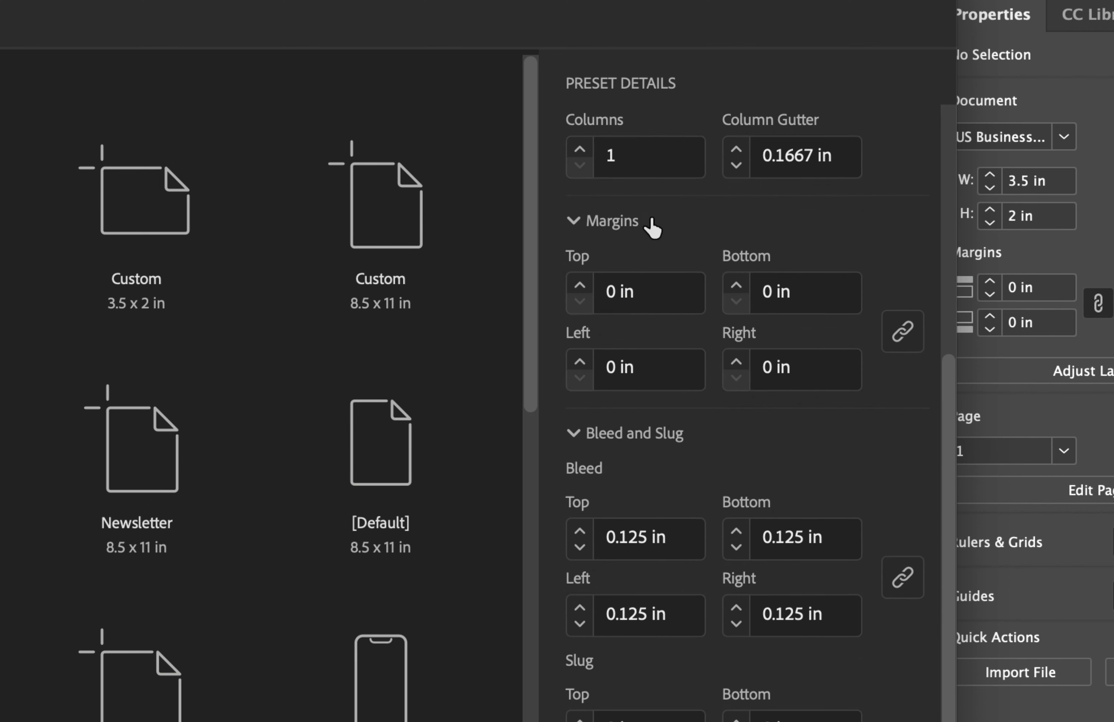
click(647, 282)
text(.25)
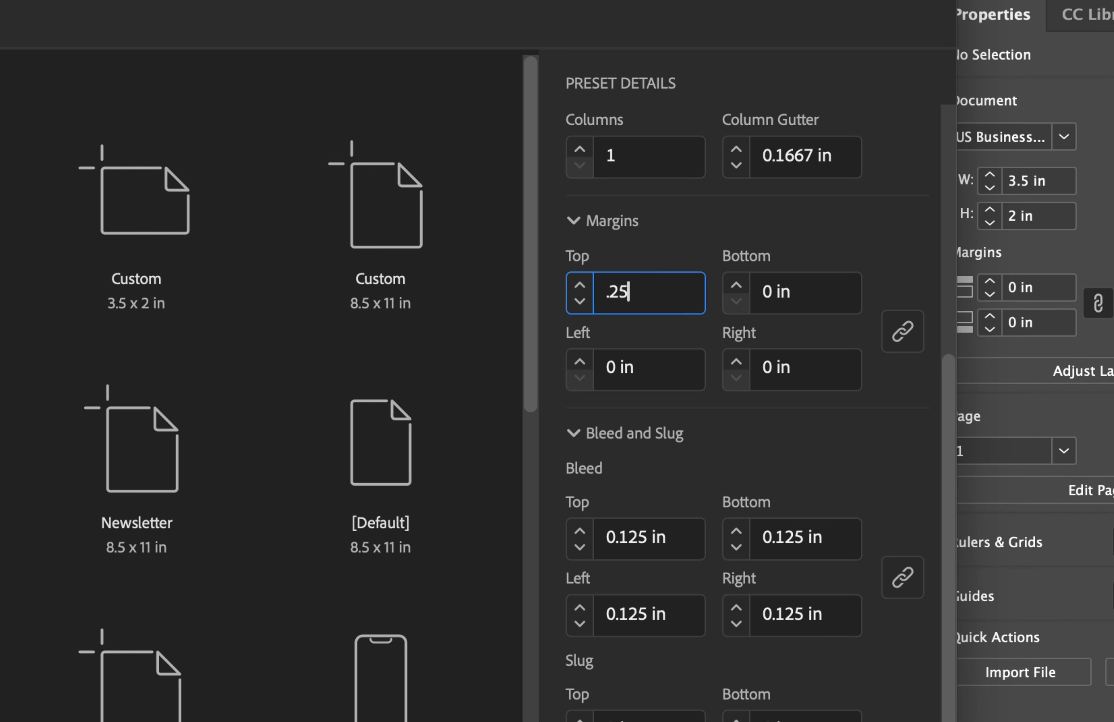
key(Tab)
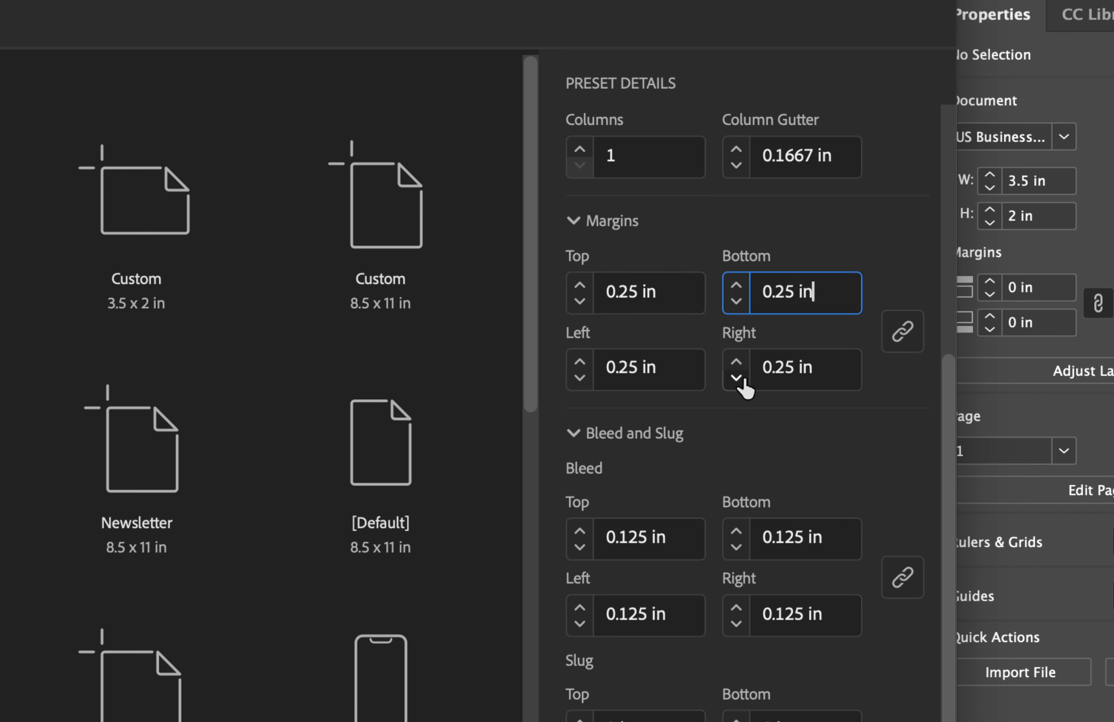
scroll(744, 388, down, 1)
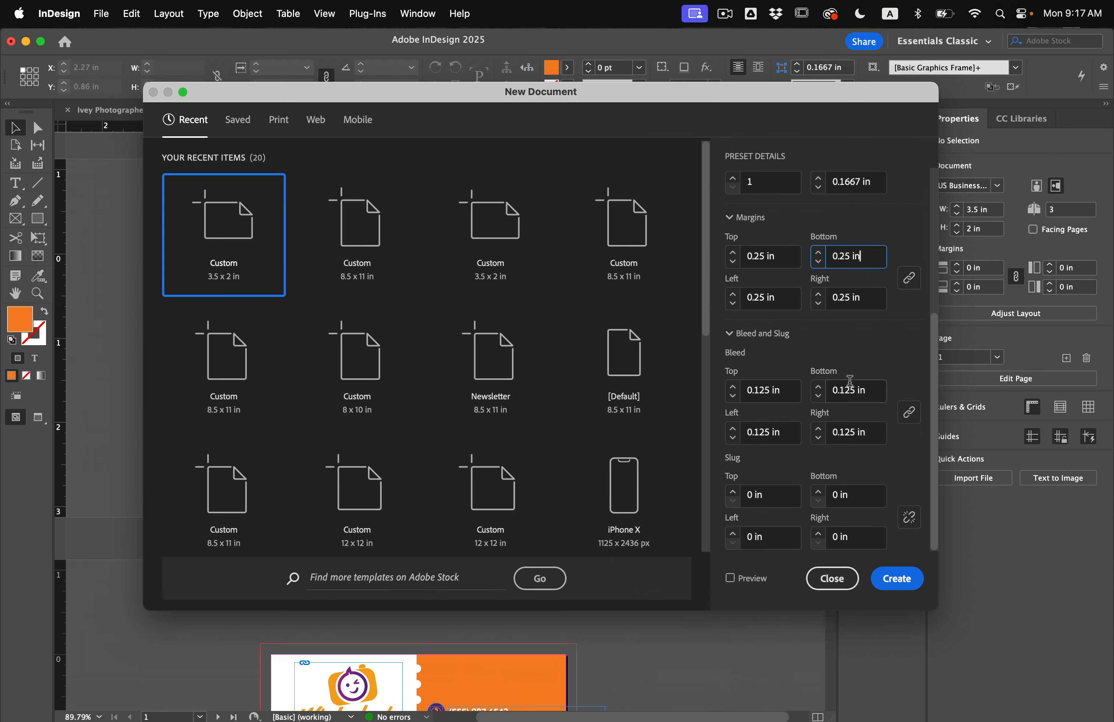
click(897, 576)
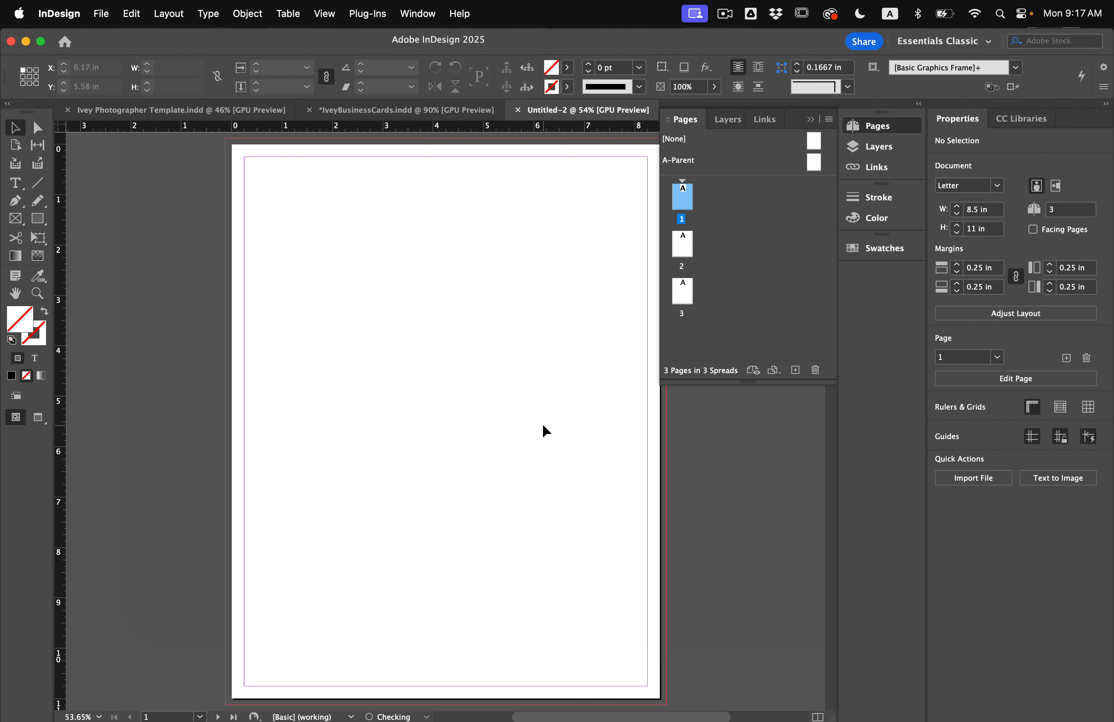
click(878, 131)
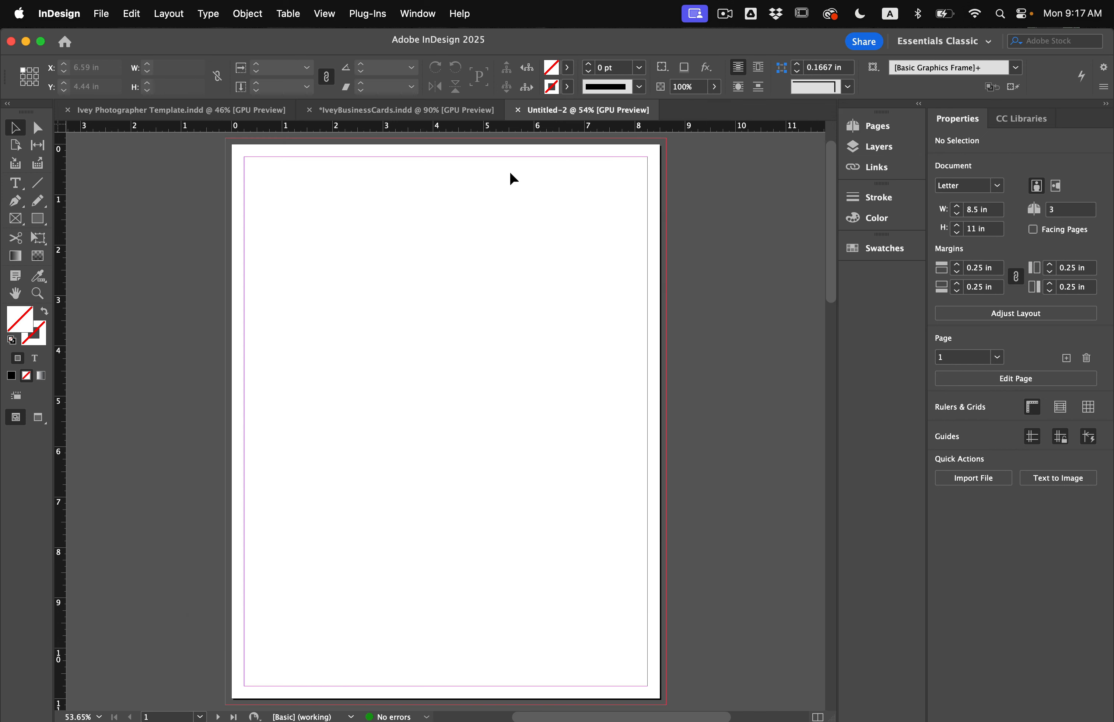
Copy all first-page artwork from IveyBusinessCards.indd and paste it into the new document, parked on the pasteboard left of the page
click(395, 108)
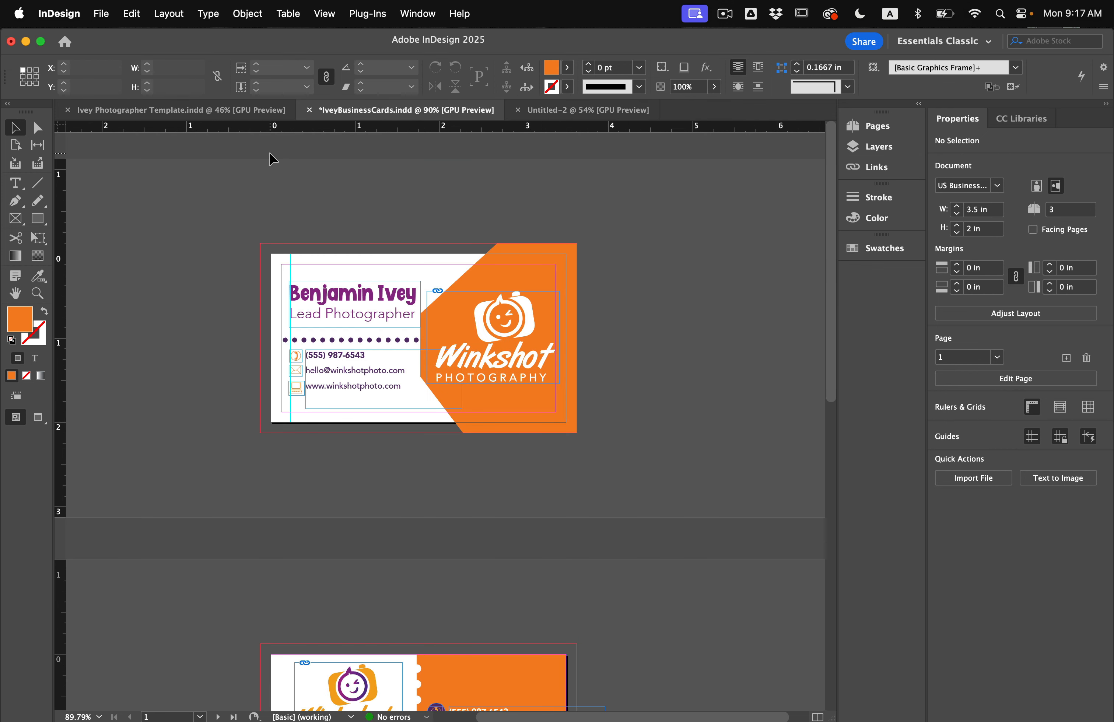
scroll(280, 271, up, 3)
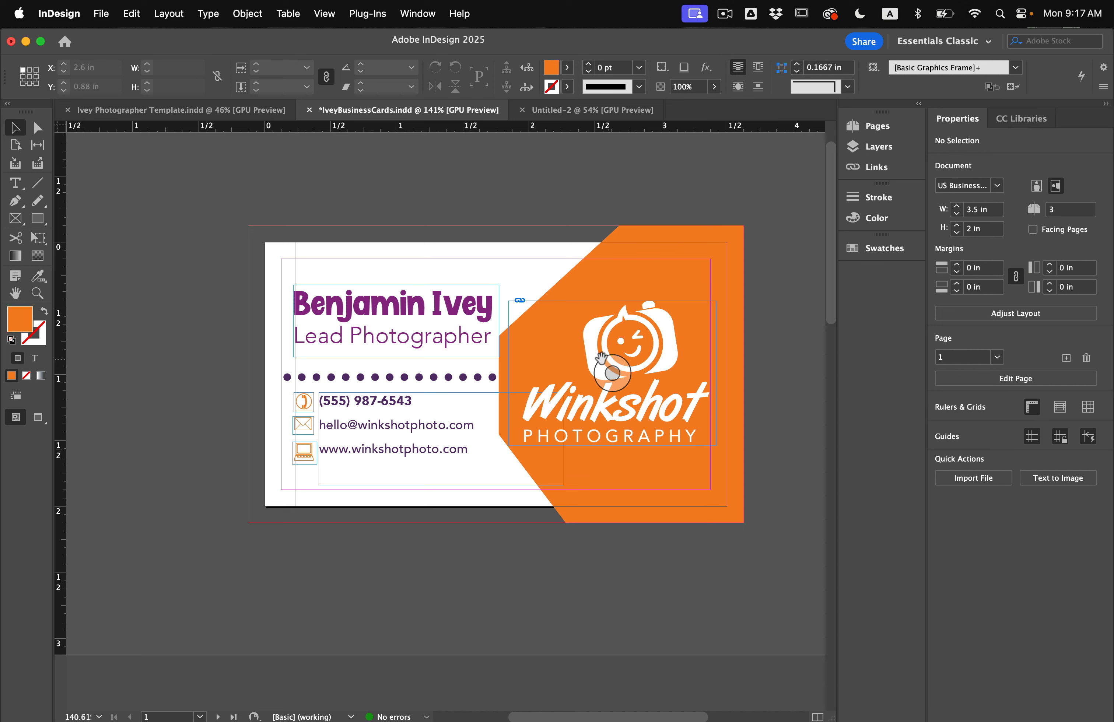
drag(209, 214, 703, 553)
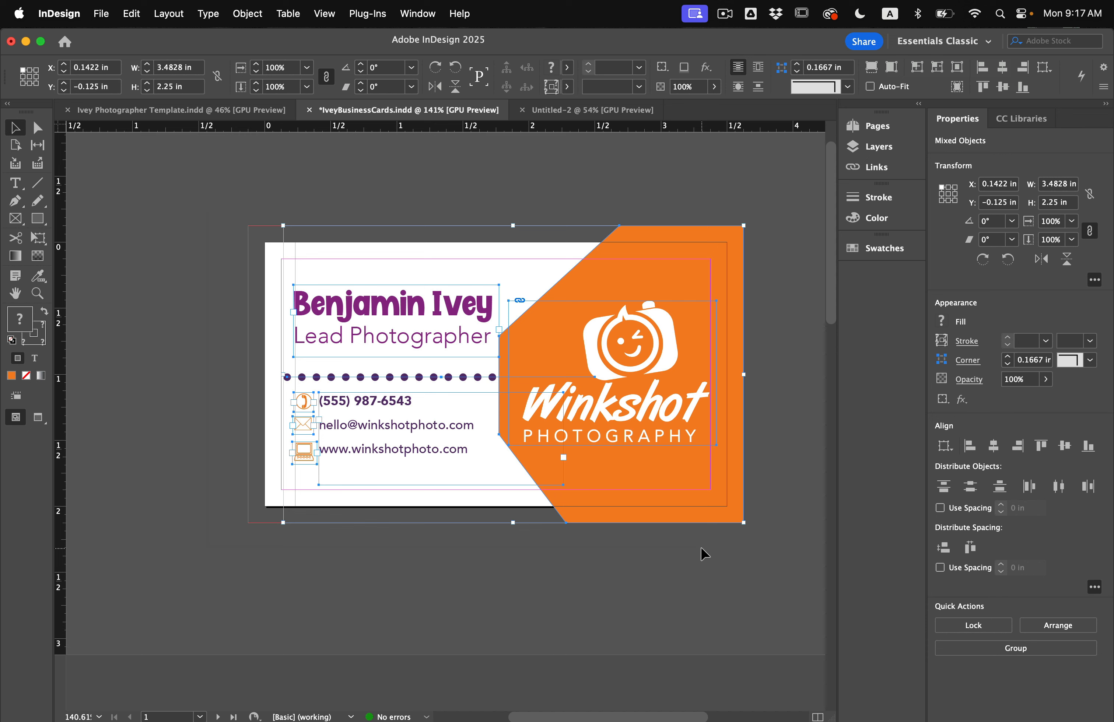
click(553, 110)
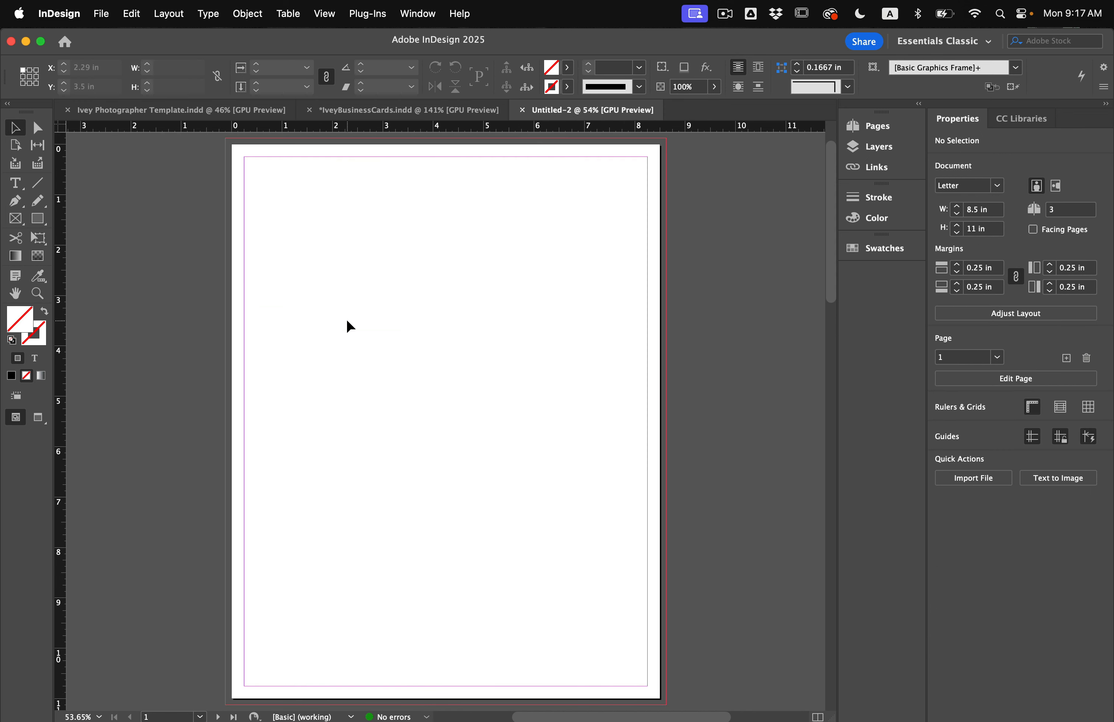
key(super+v)
drag(525, 447, 199, 372)
scroll(273, 482, left, 1)
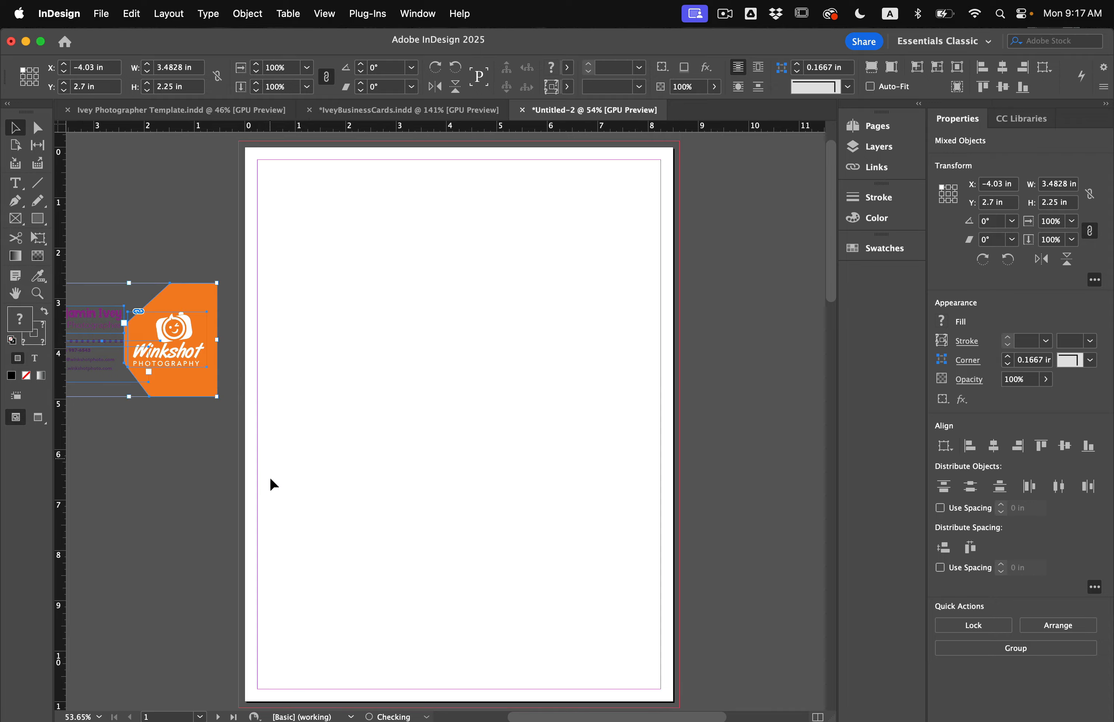
click(270, 481)
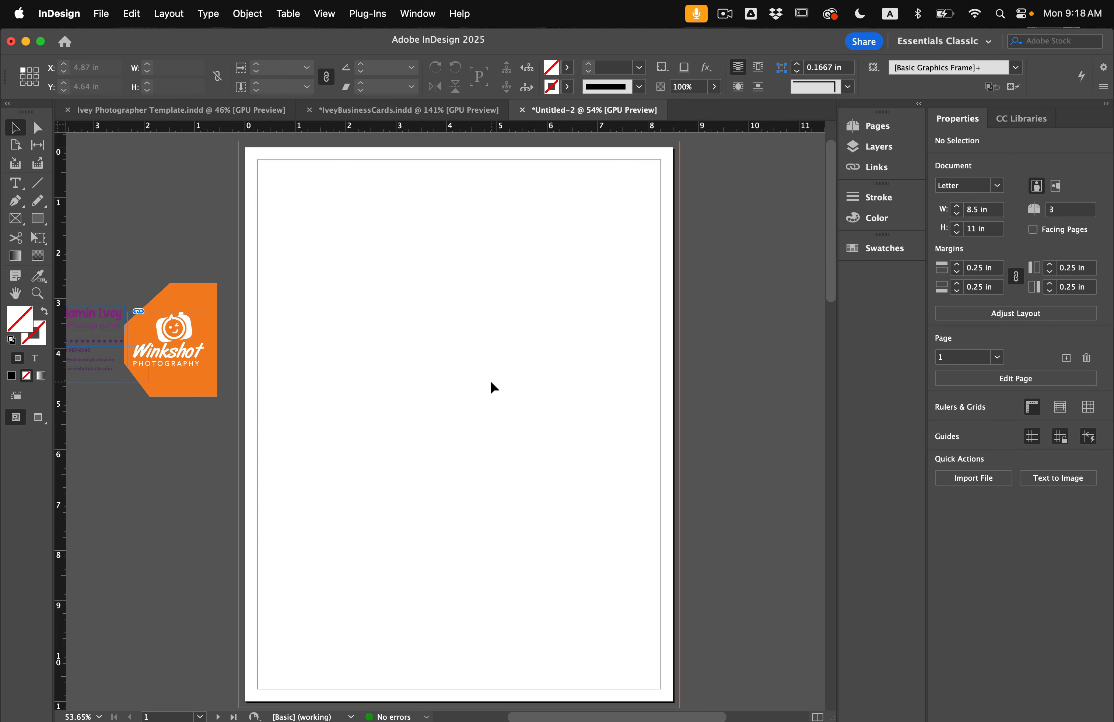
Move the orange shape with the Winkshot logo to the page's upper-right corner, flush with the bleed edges
scroll(344, 365, up, 3)
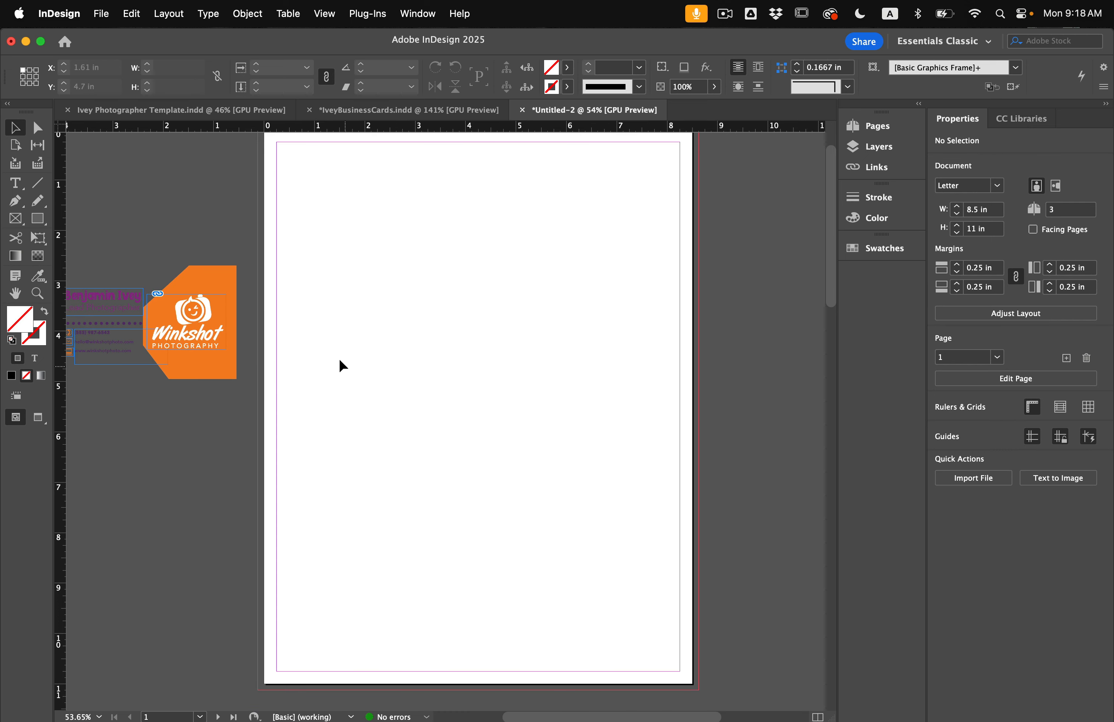
scroll(335, 373, down, 3)
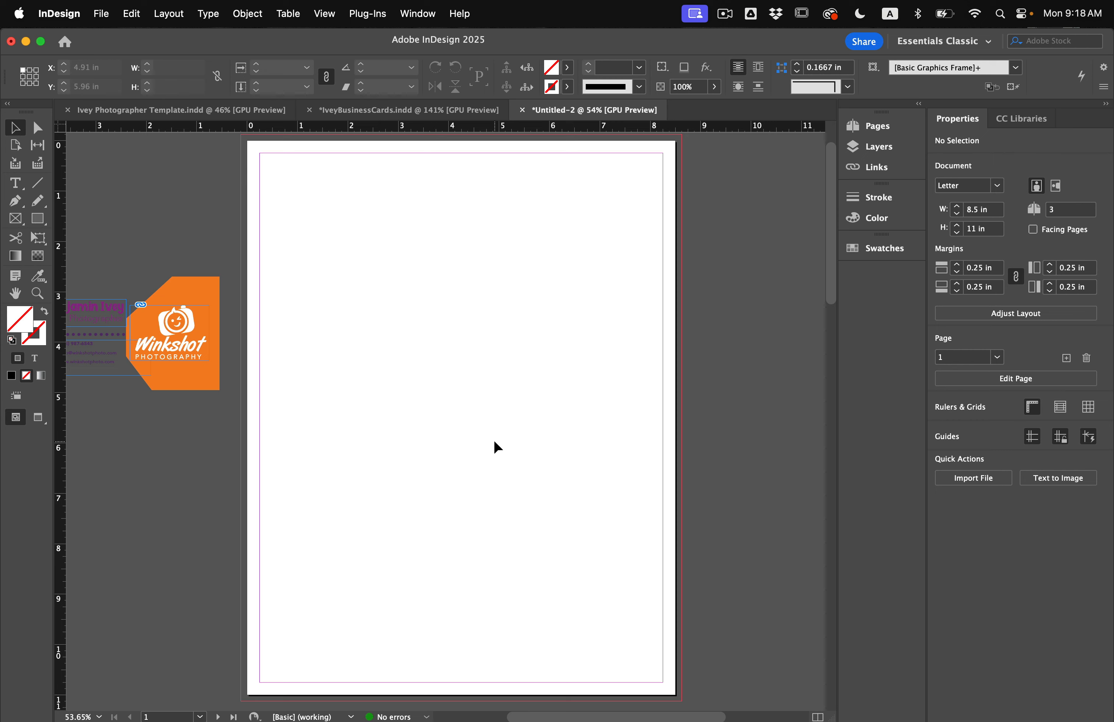
scroll(332, 424, left, 1)
scroll(332, 425, up, 1)
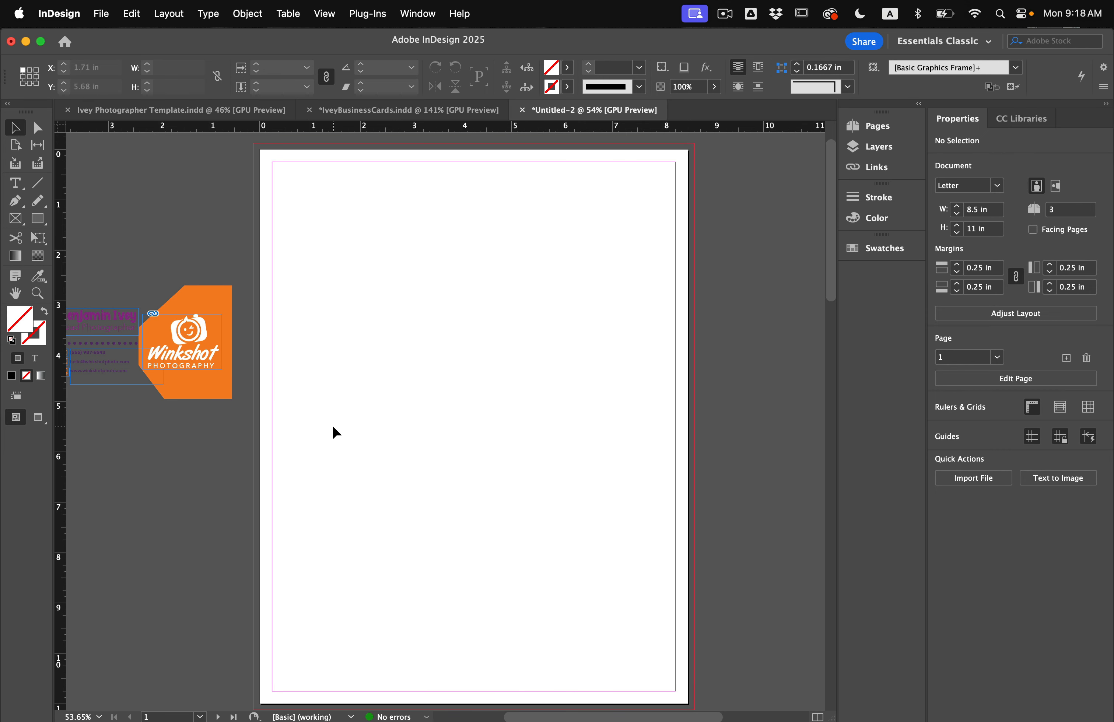
drag(197, 322, 662, 184)
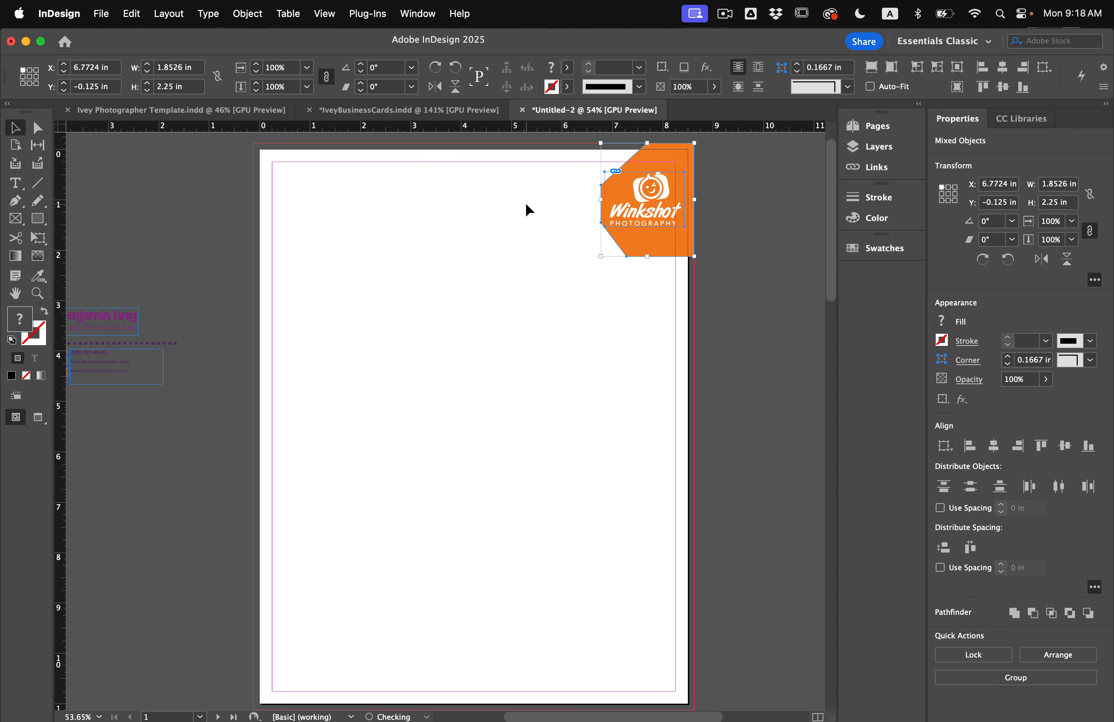
click(525, 202)
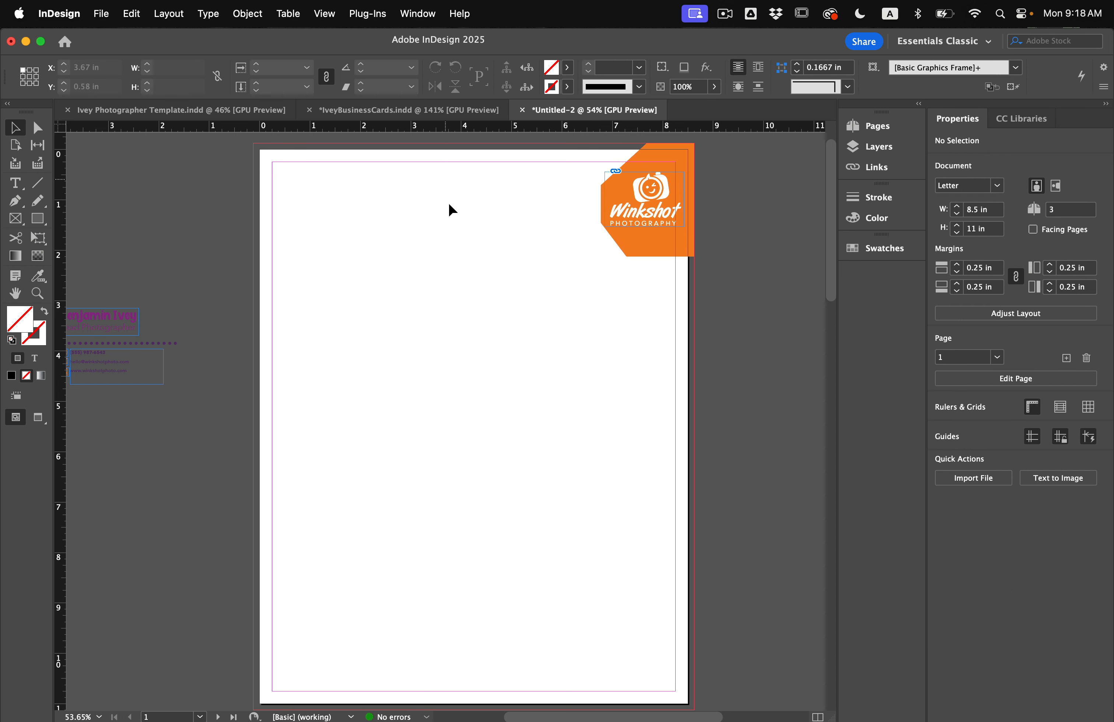
Stretch the orange shape leftward across the page header to a width of about 6.58 in
click(599, 206)
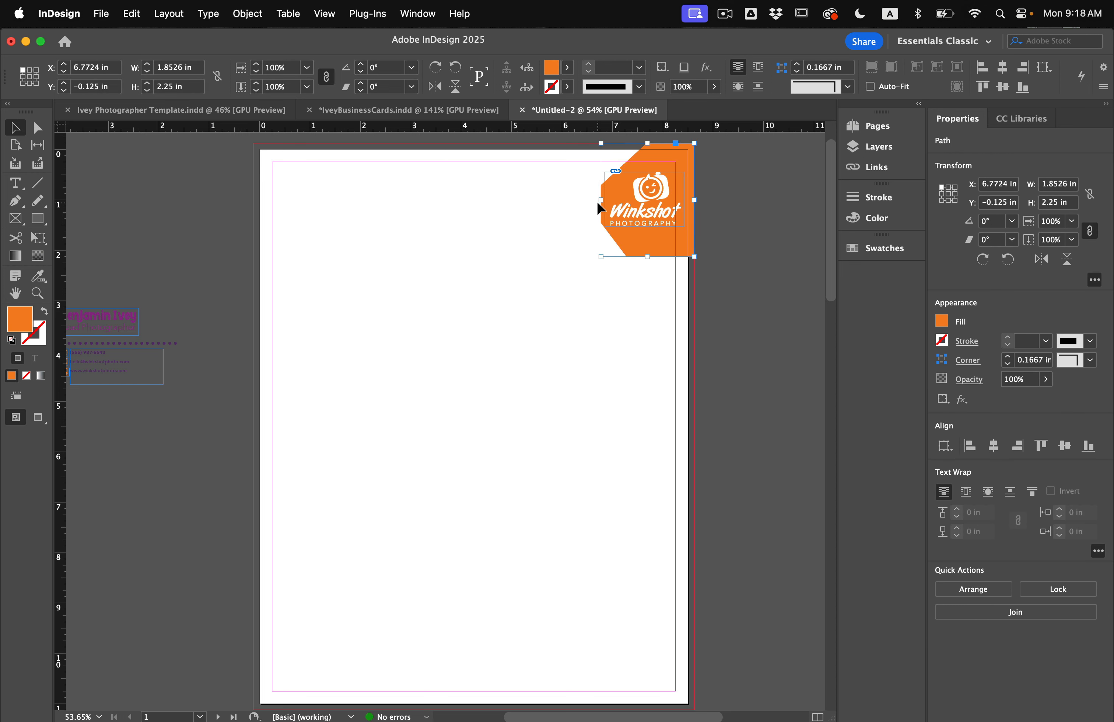
drag(600, 207, 362, 209)
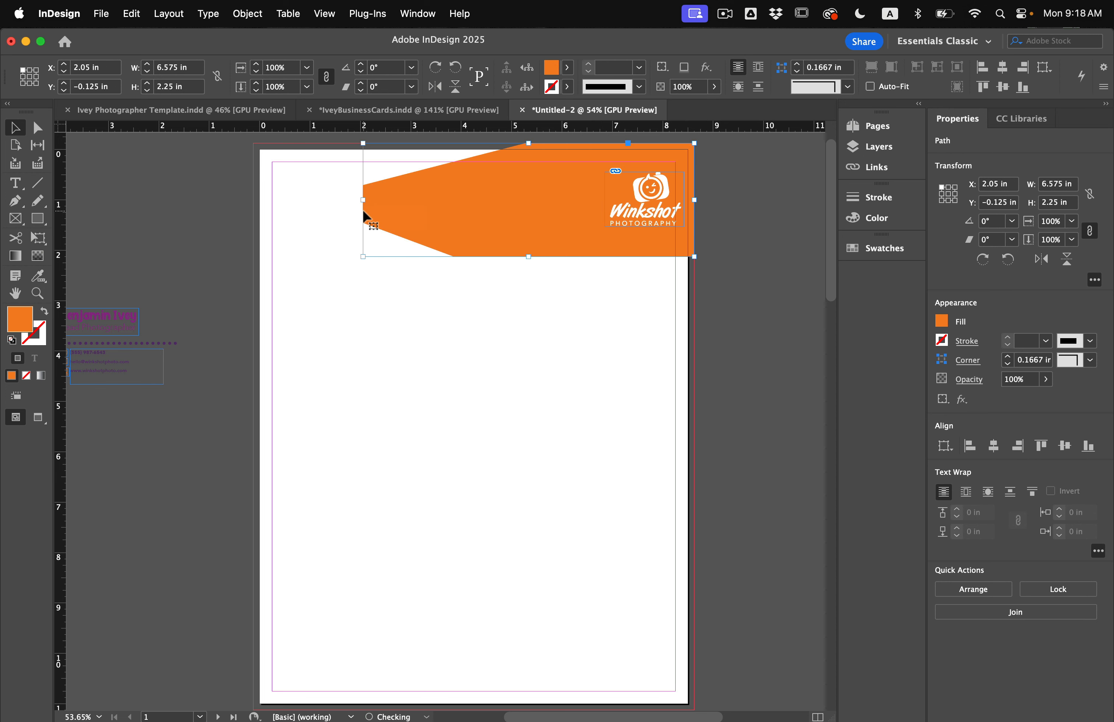
click(409, 290)
Steepen the orange shape's angled left end by moving its upper anchor point to X 3.17 in and its lower one to X 2.51 in
key(a)
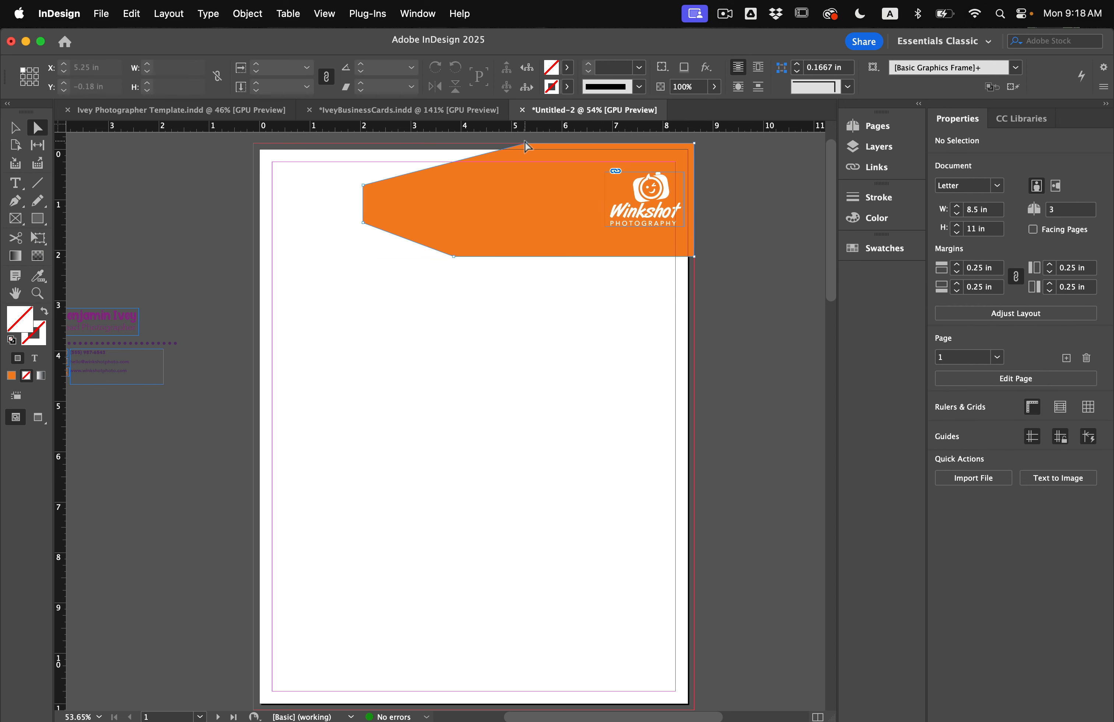
drag(526, 143, 417, 143)
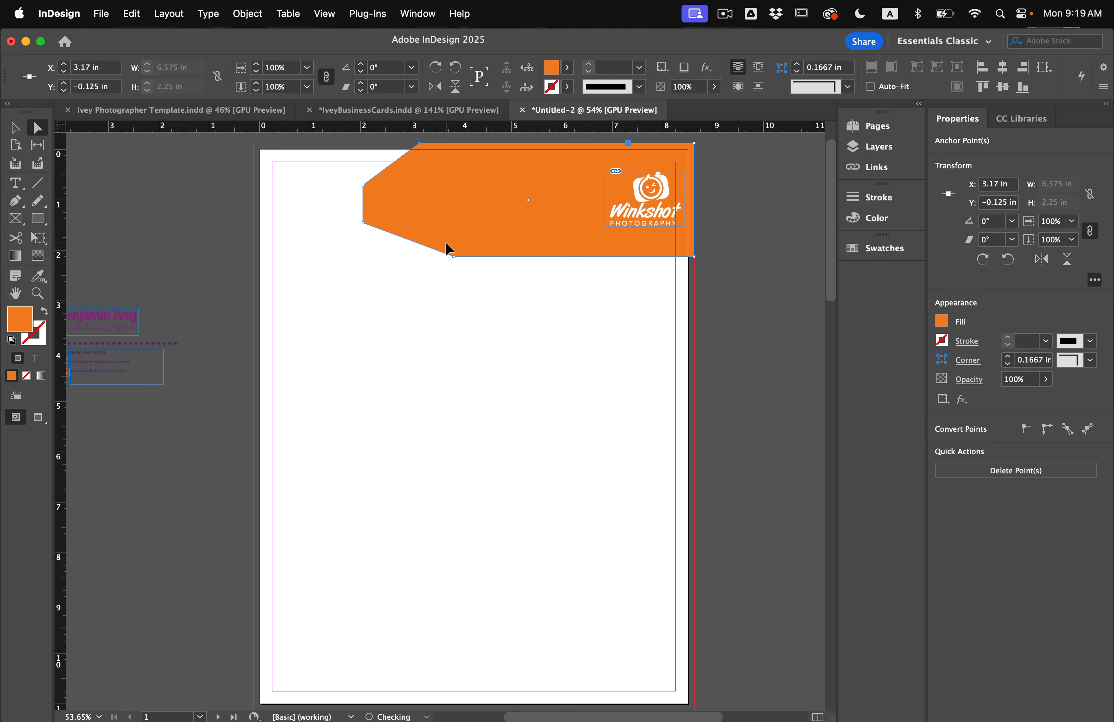
drag(453, 256, 387, 265)
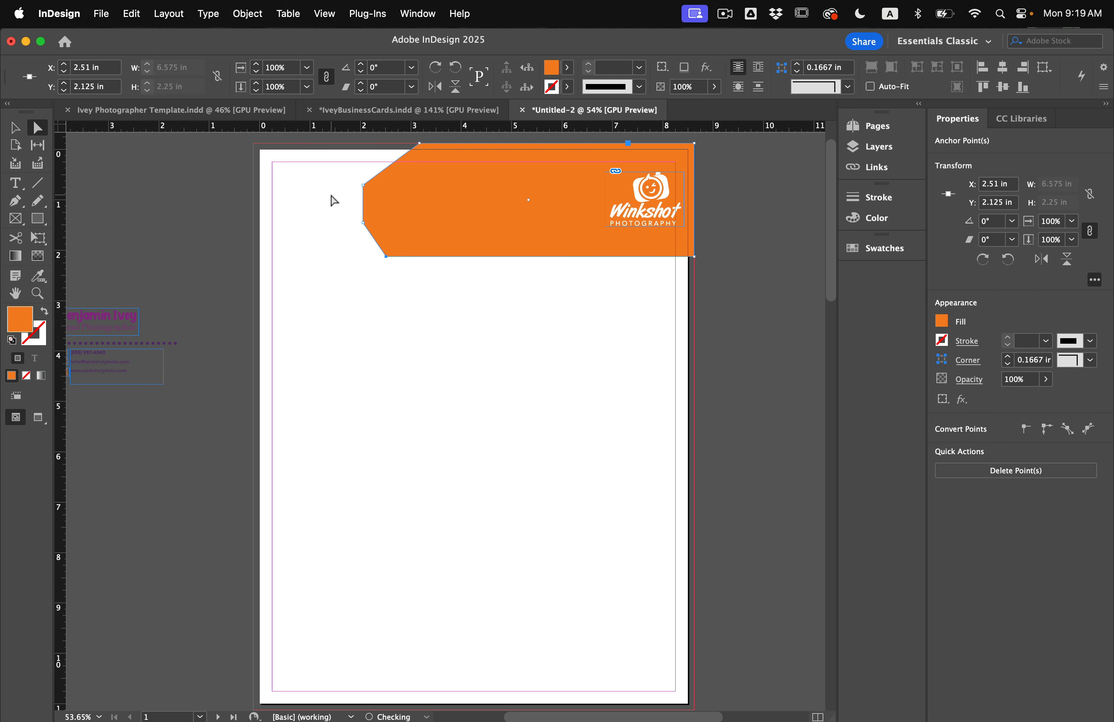
click(333, 200)
key(v)
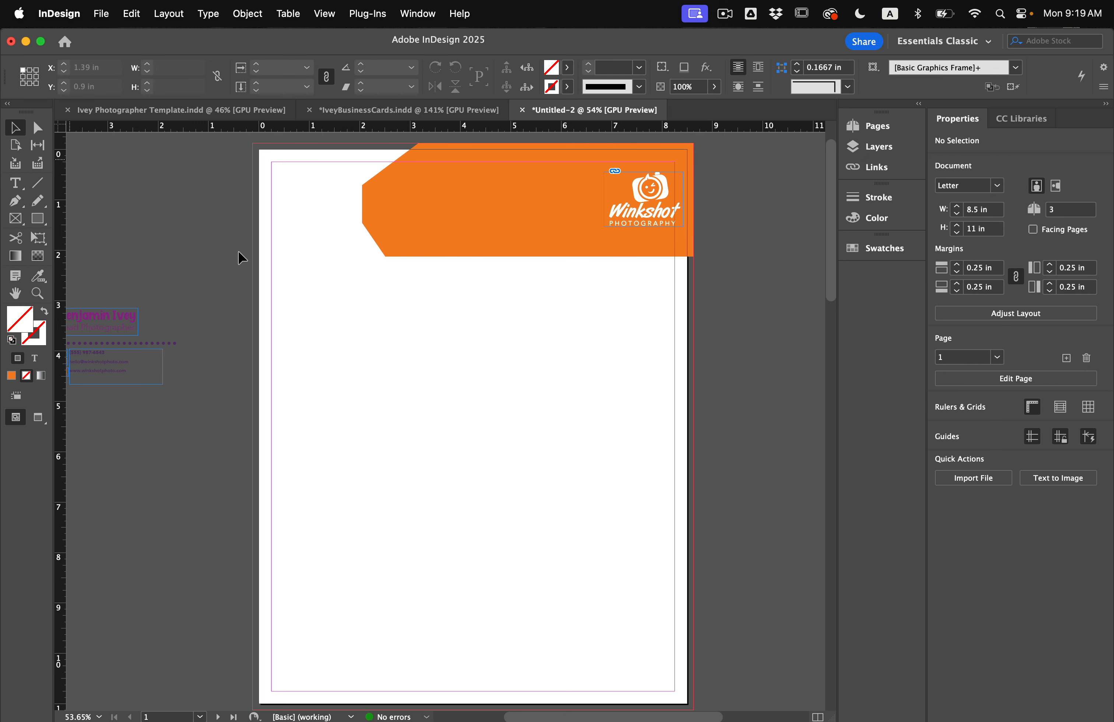
Move the Winkshot logo near the orange shape's left end, at about X 2.68 in and Y 0.45 in, and preview the page
drag(638, 209, 493, 244)
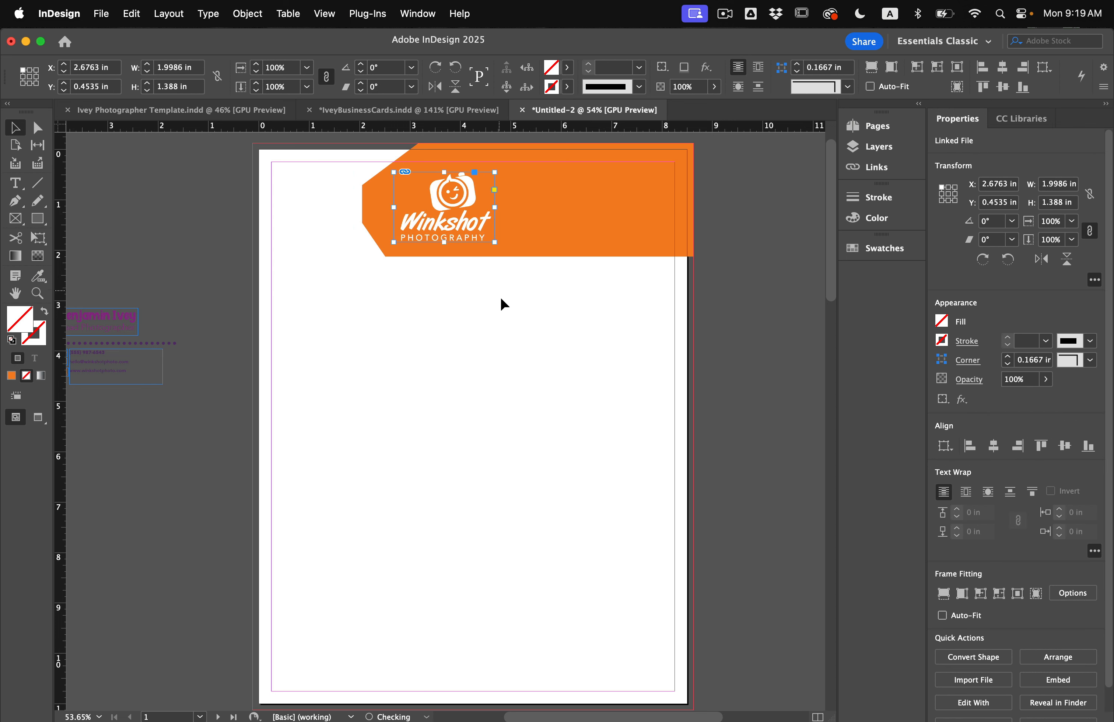
click(499, 282)
key(w)
key(w)
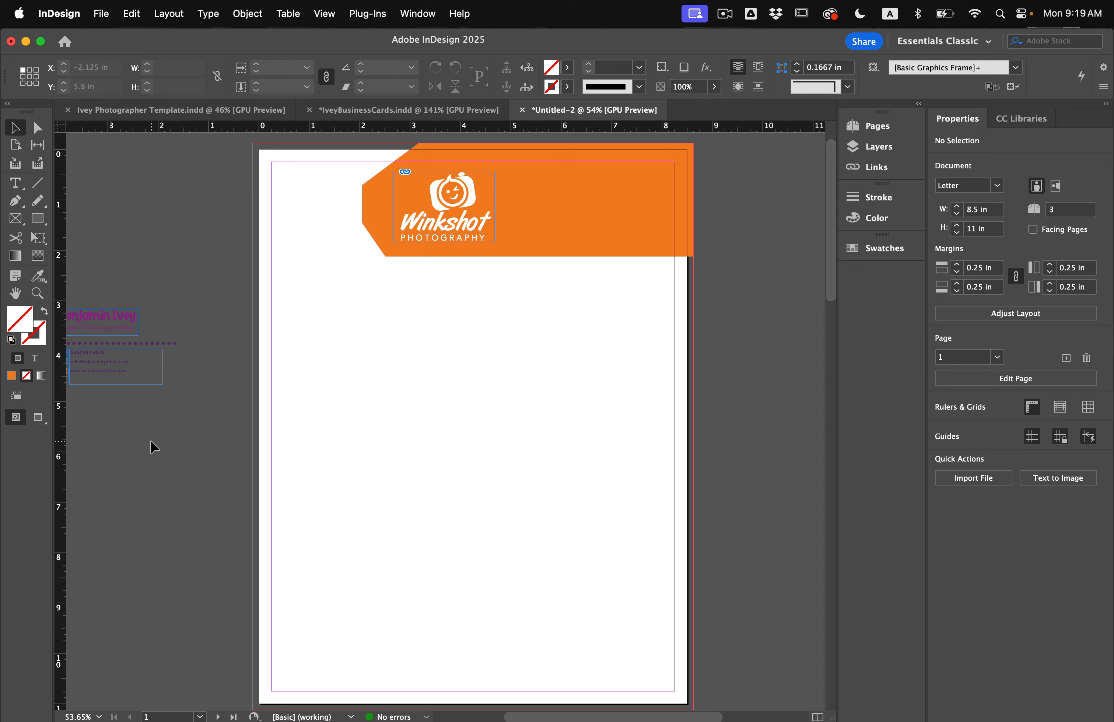
Move the contact details and their three icons from the pasteboard to the page's upper-left corner
scroll(89, 412, left, 2)
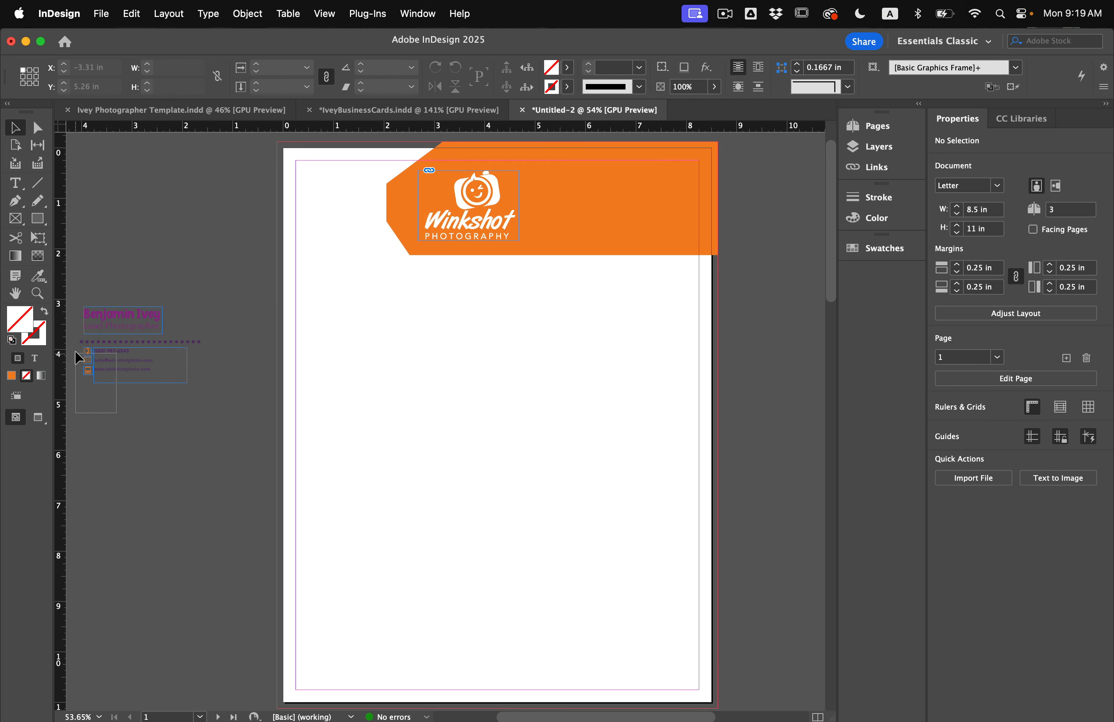
click(106, 361)
drag(104, 360, 321, 192)
Shift the orange shape and the logo right to clear the contact details, and preview the letterhead
drag(404, 216, 476, 211)
click(602, 228)
shift+click(422, 211)
click(474, 270)
key(w)
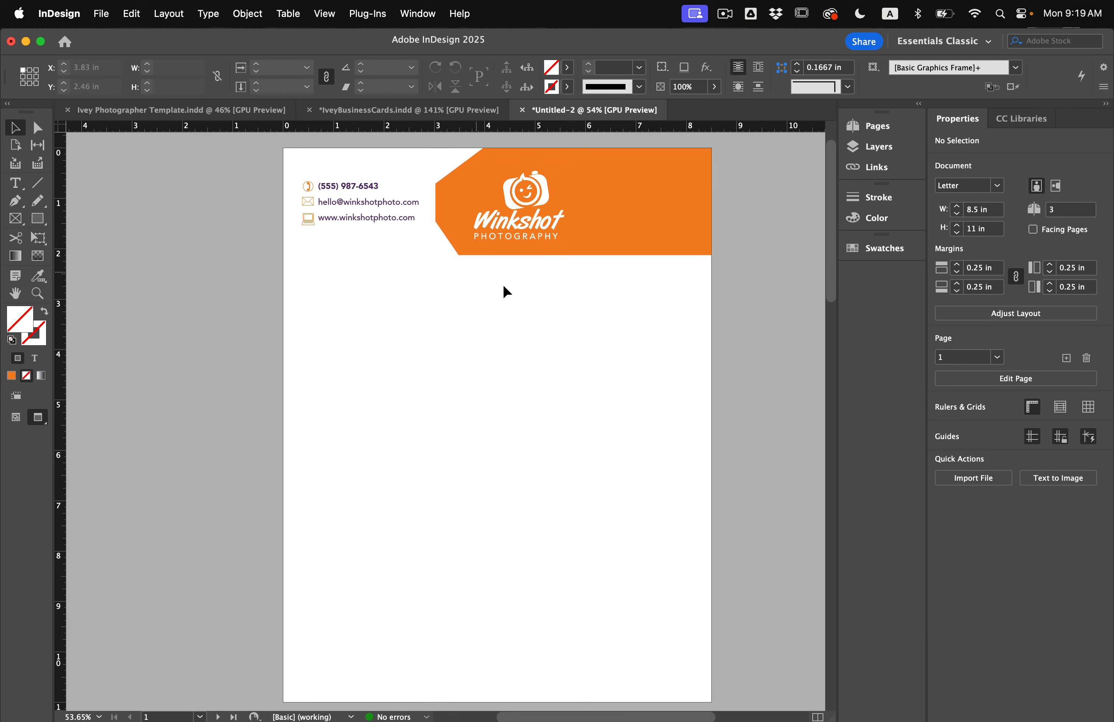
key(w)
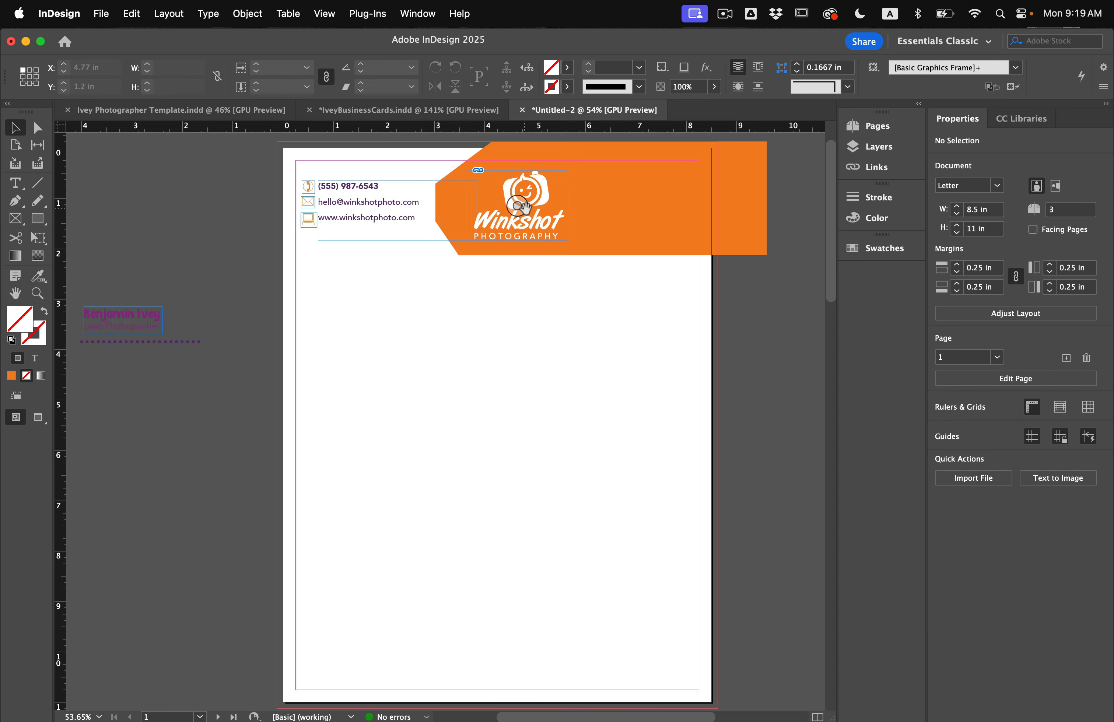
Enlarge the Winkshot logo on the orange shape to about 2.7 in wide and 1.875 in high
click(577, 206)
click(560, 256)
click(550, 236)
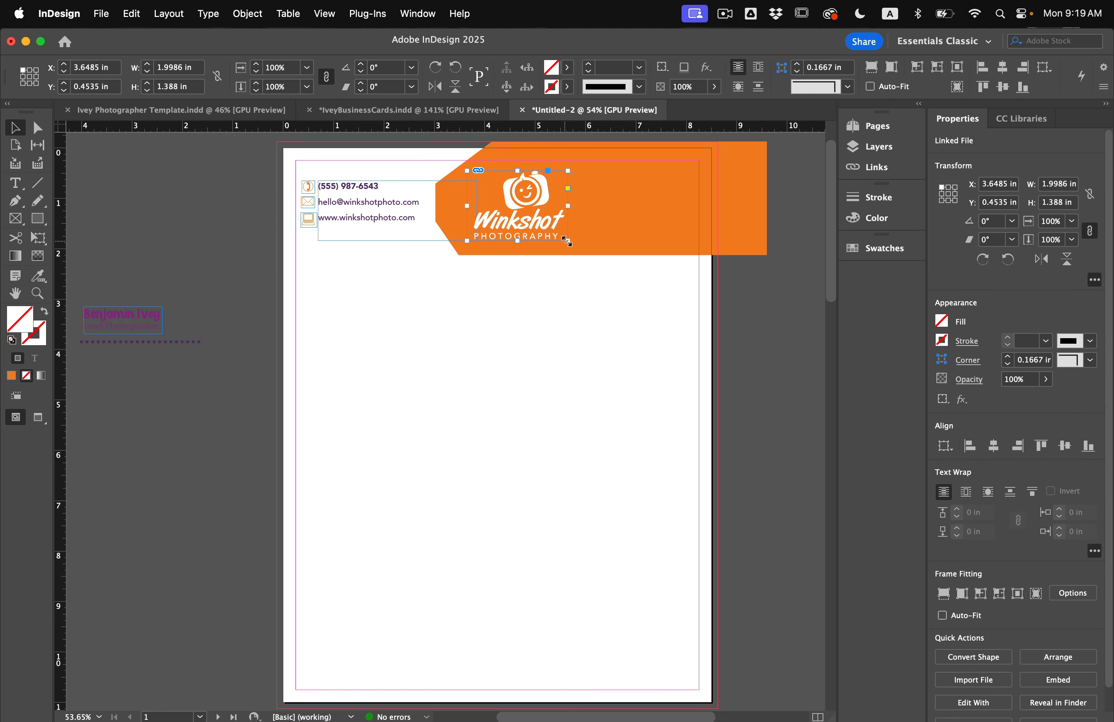
drag(578, 250, 586, 254)
drag(588, 171, 600, 163)
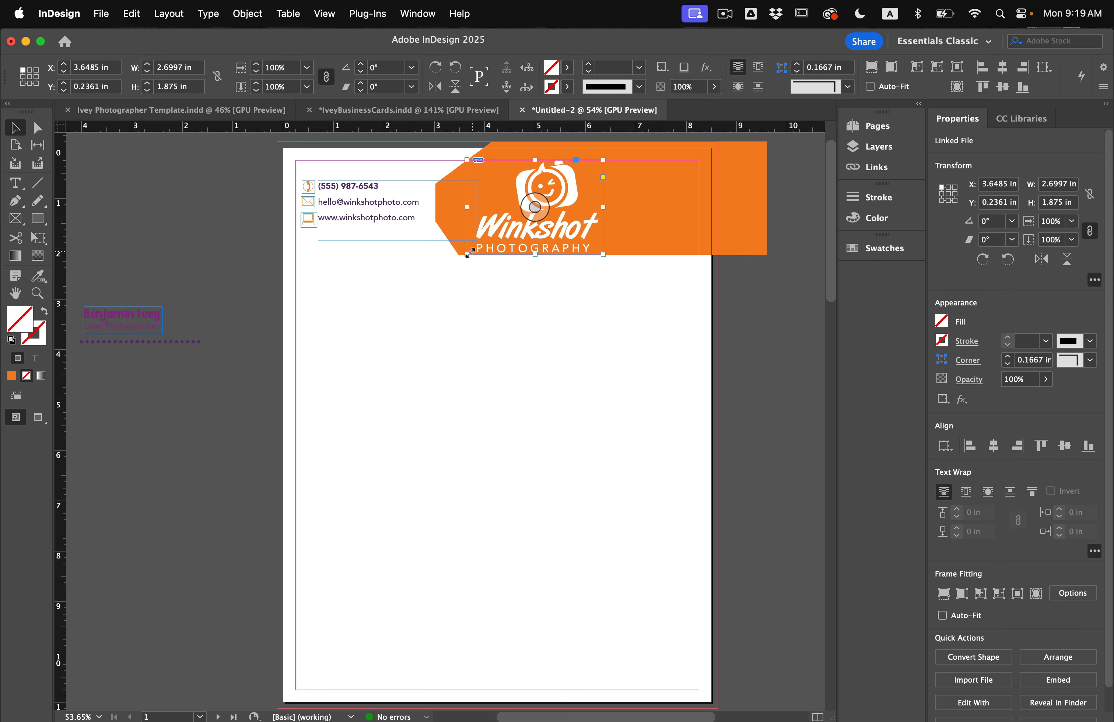
Shrink the Winkshot logo to about 2.51 in wide and 1.74 in high, and preview the page
drag(467, 254, 479, 244)
click(487, 319)
key(w)
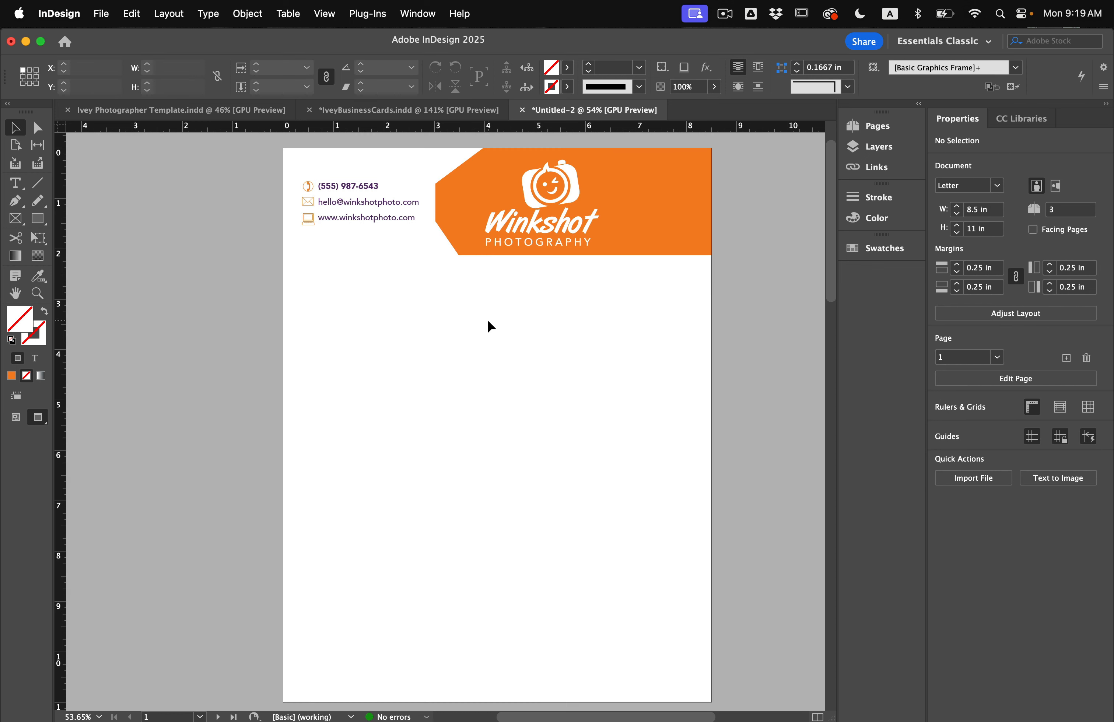
key(w)
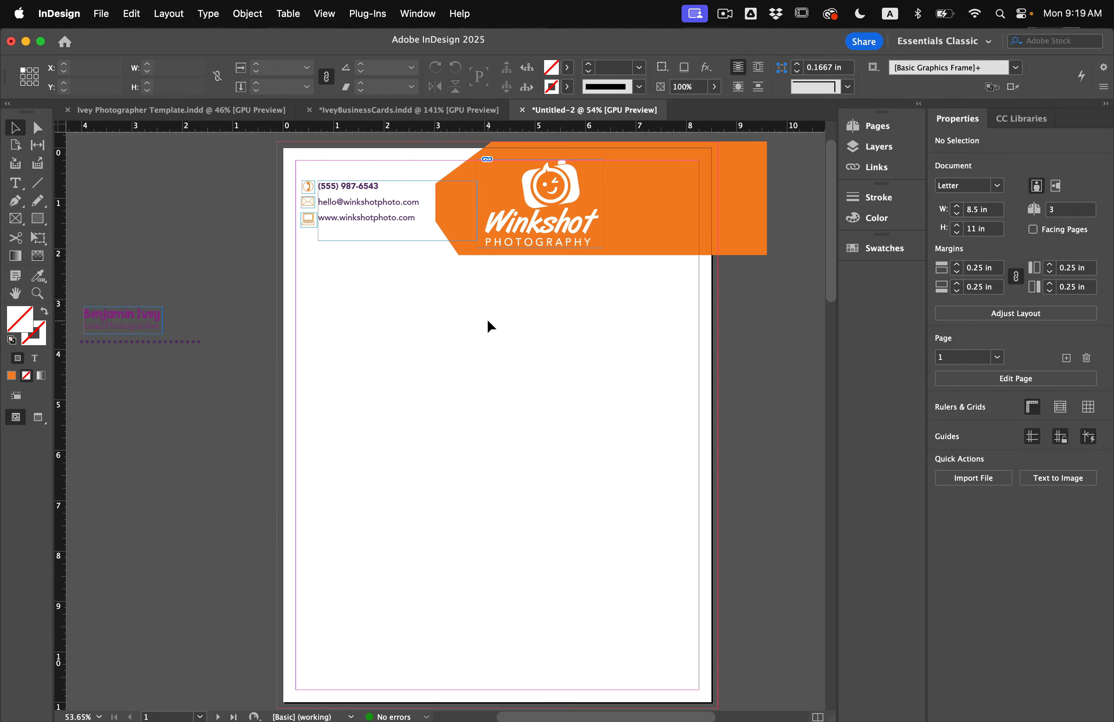
Move the dotted purple line below the contact details and run it vertically, 9.25 in long from Y 1.75 in, and preview the page
drag(154, 340, 327, 654)
click(404, 333)
key(w)
scroll(333, 368, down, 2)
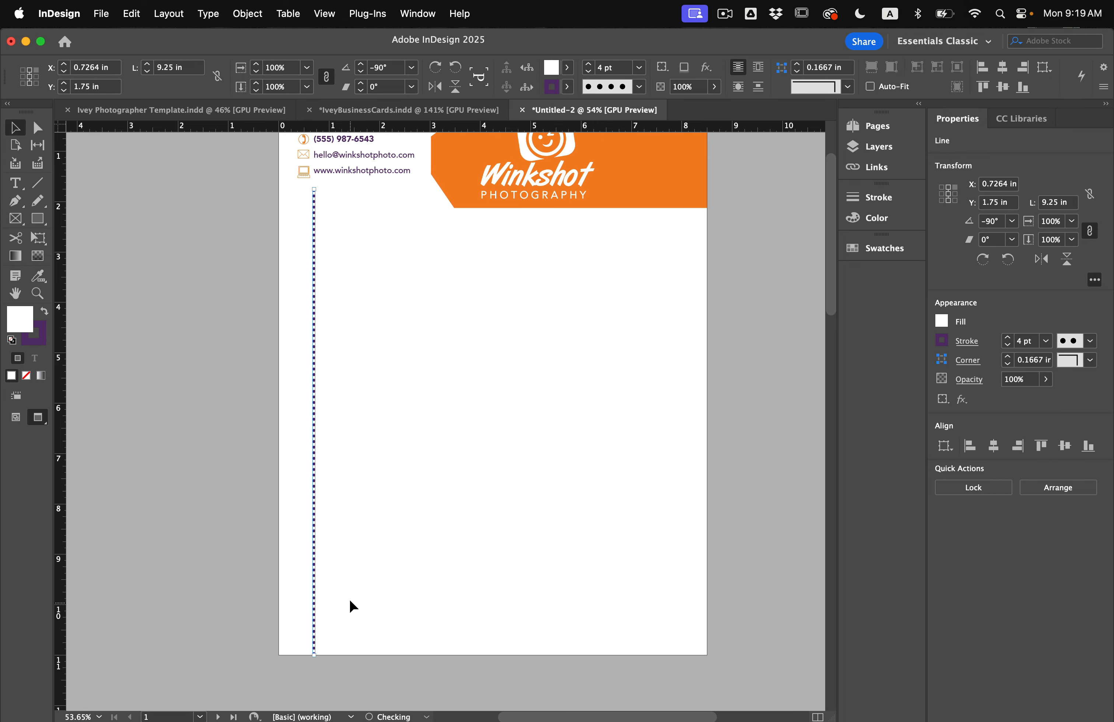
click(349, 601)
Move the Winkshot logo to the right end of the orange shape, at about X 5.6 in
scroll(350, 601, up, 2)
scroll(349, 601, right, 1)
scroll(350, 601, down, 1)
scroll(350, 600, right, 1)
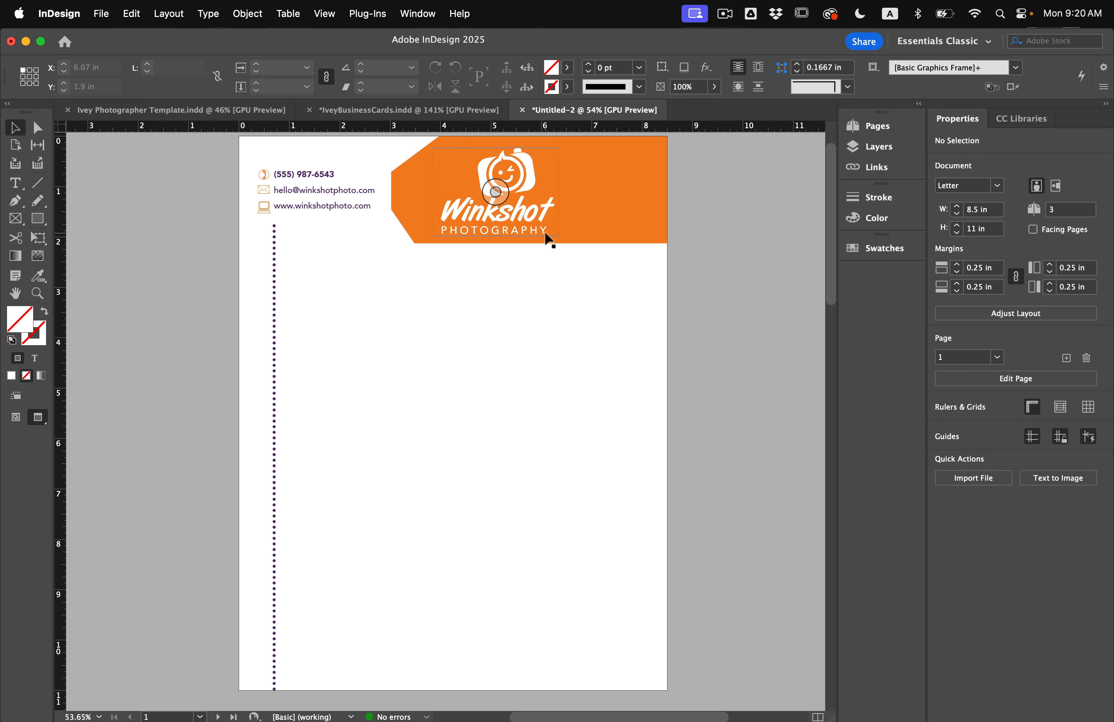
drag(535, 224, 608, 222)
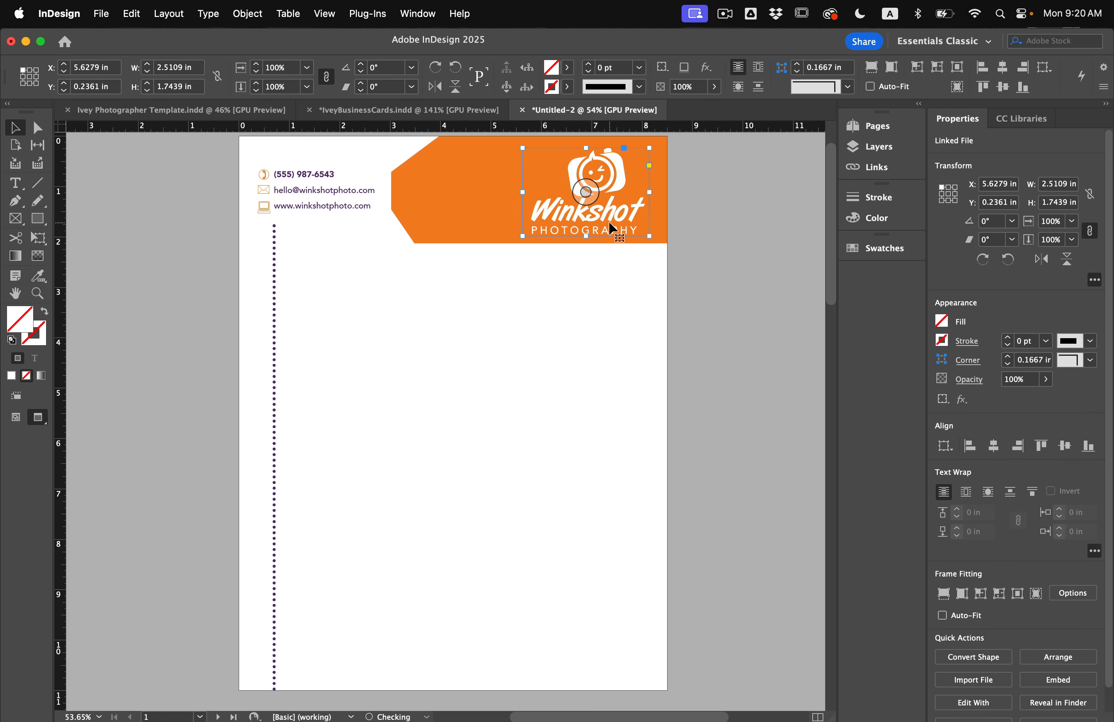
click(570, 326)
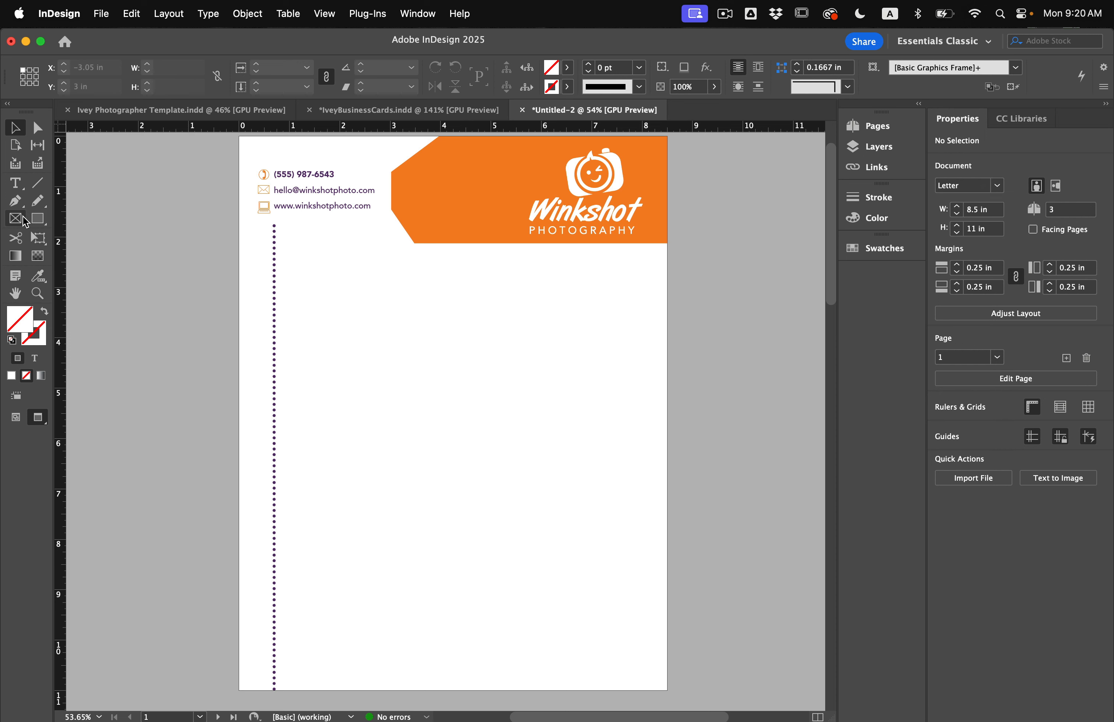
Draw a rectangle 8.75 in wide and 0.925 in high across the page's bottom, extending out to the bleed
key(w)
click(38, 222)
drag(233, 697, 674, 649)
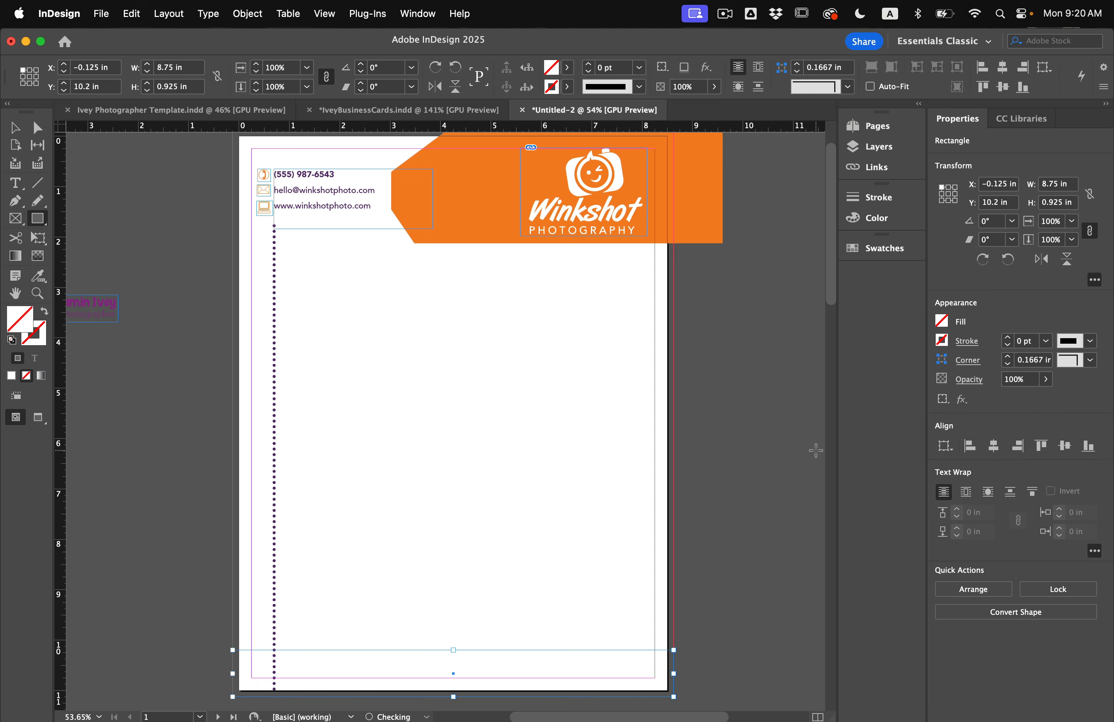
Fill the bottom rectangle with the orange swatch C=0 M=58 Y=98 K=0 and preview the page
click(890, 246)
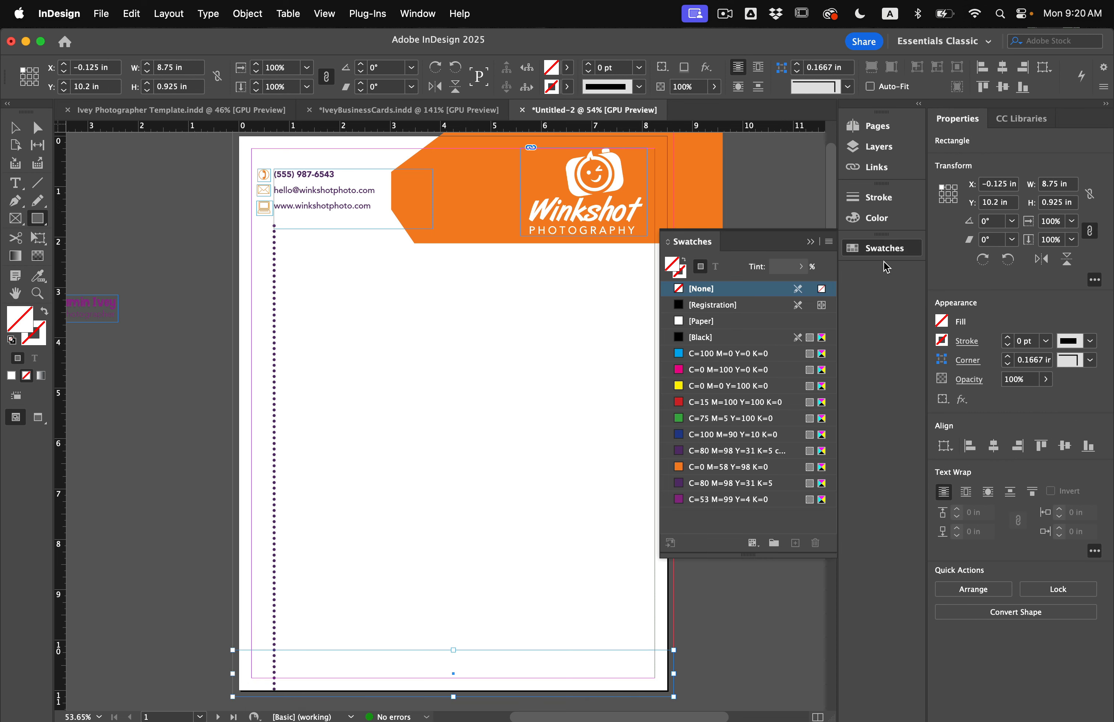
click(698, 468)
key(v)
click(518, 537)
key(w)
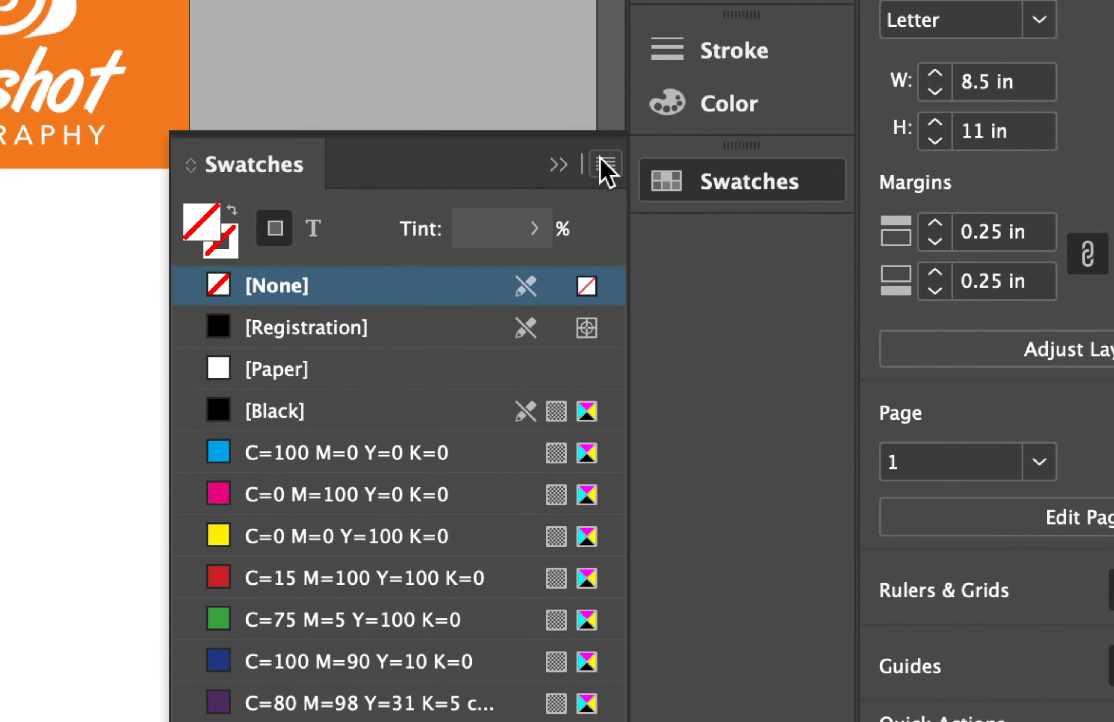
Load swatches into the letterhead from a file in the Photographer folder
click(828, 241)
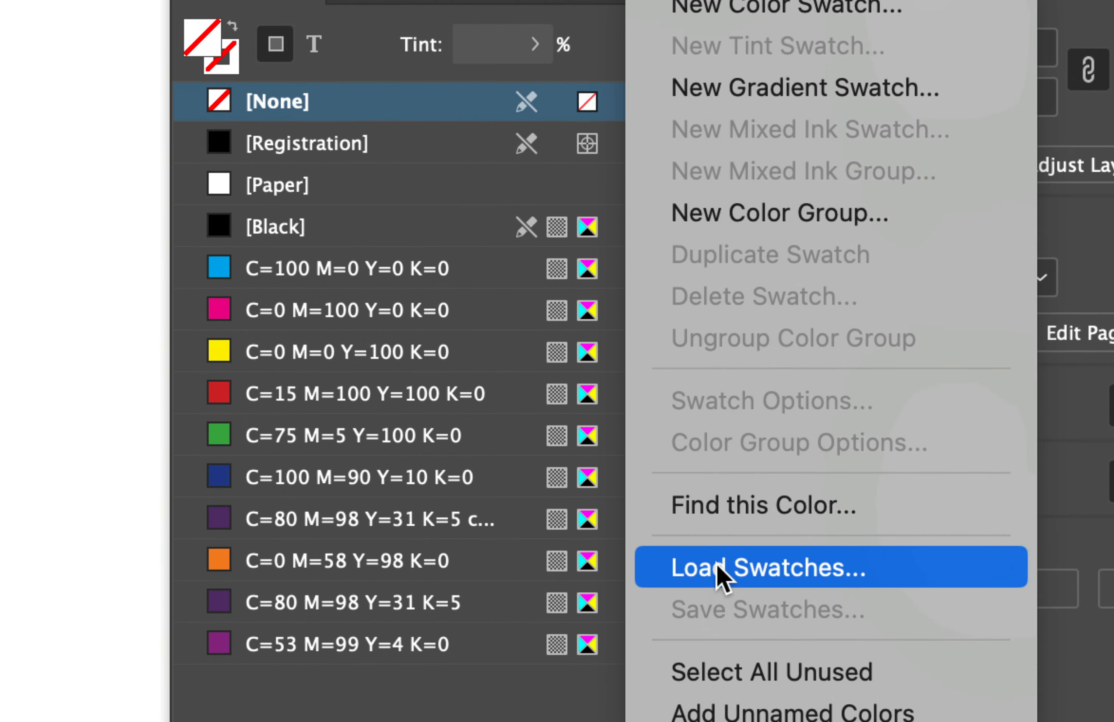
click(721, 577)
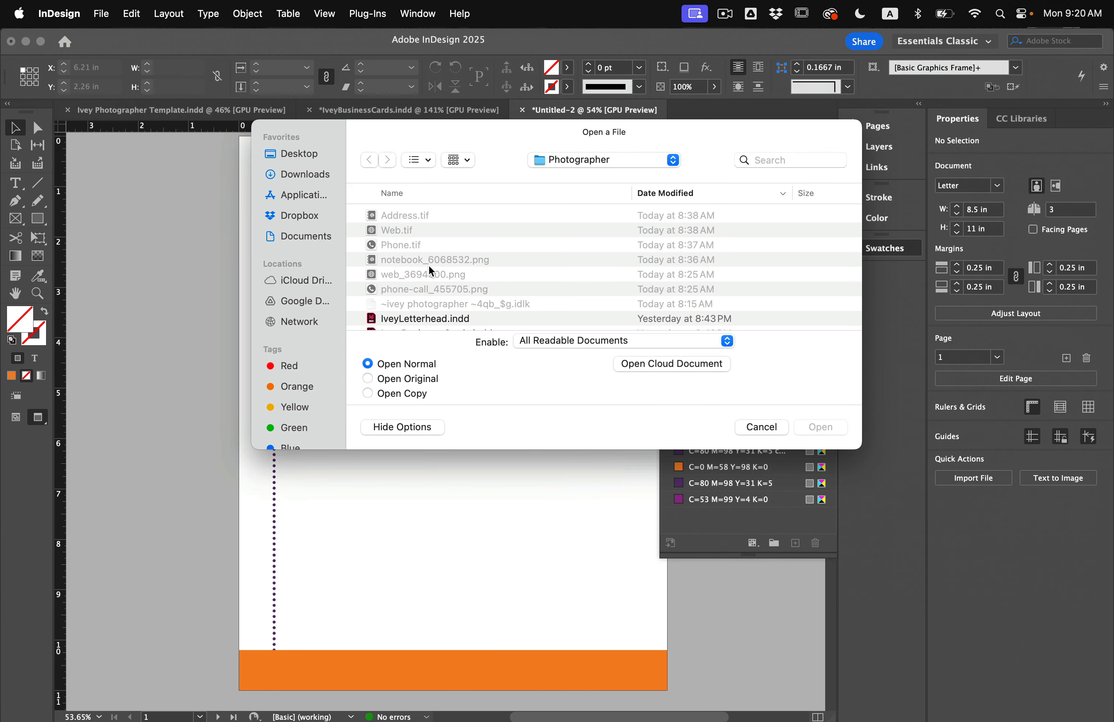
scroll(431, 271, down, 5)
double_click(457, 288)
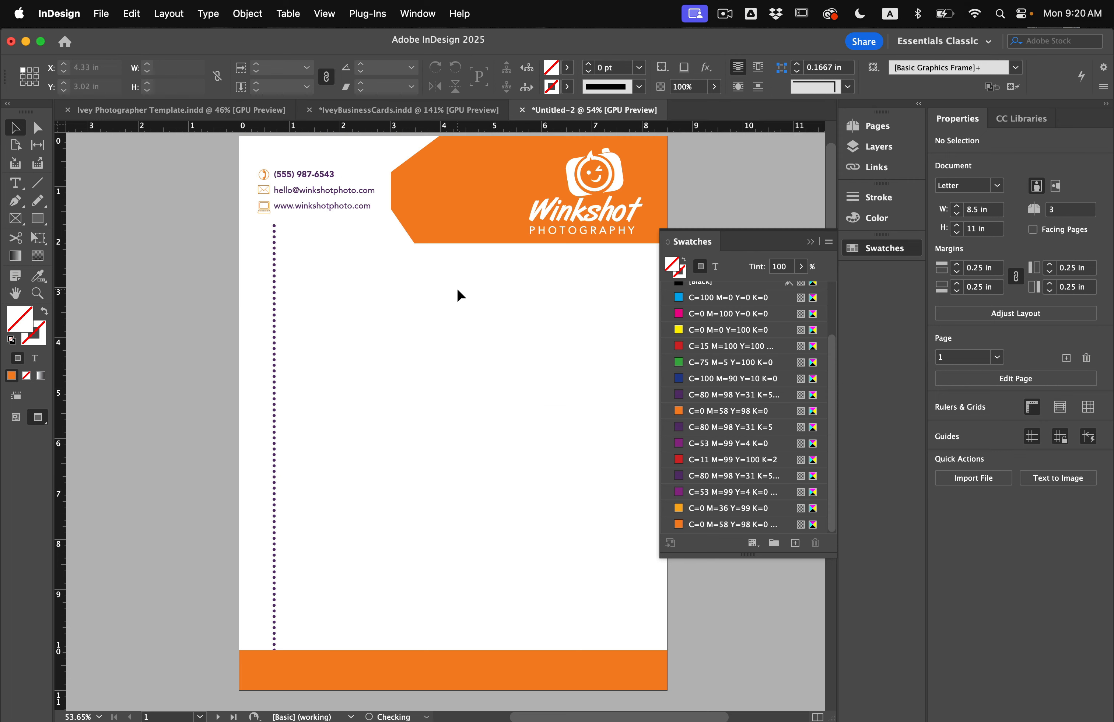
Recolor the bottom rectangle with the purple swatch C=53 M=99 Y=4 K=0 and check the letterhead
click(544, 667)
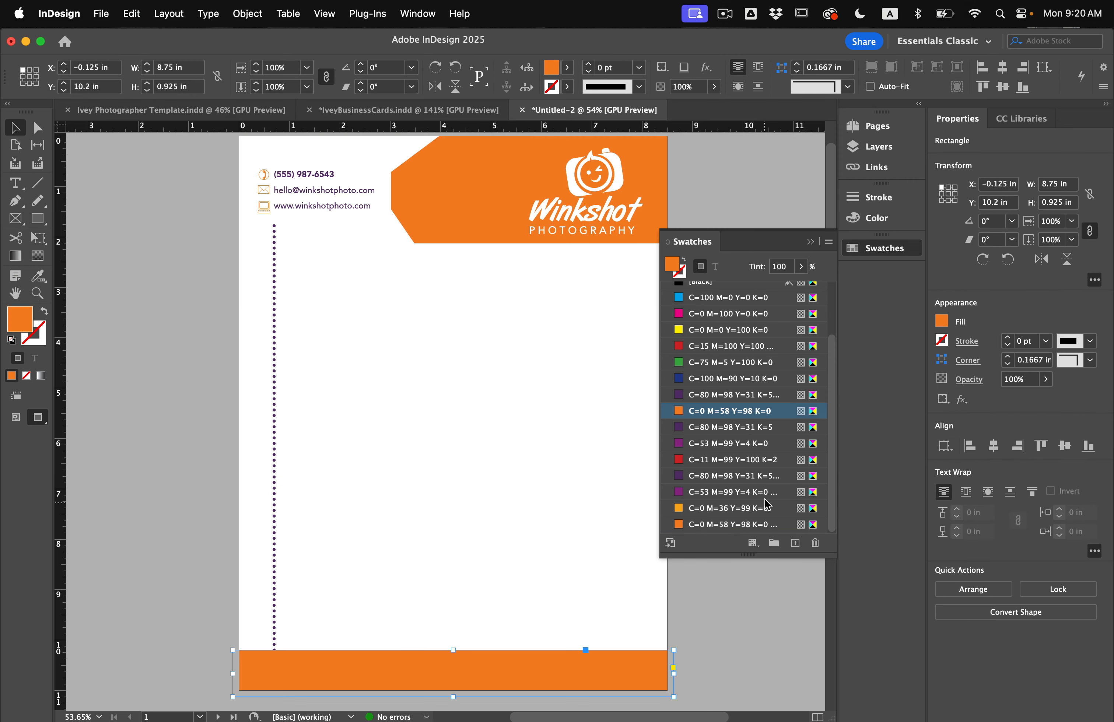
click(709, 491)
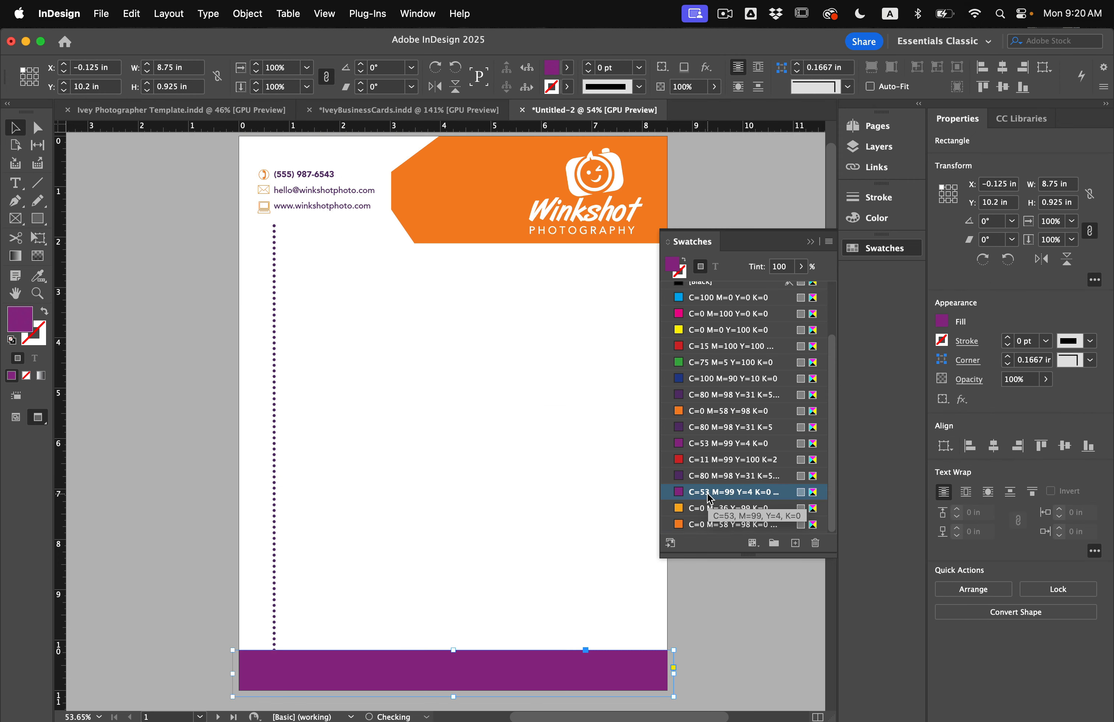
click(711, 445)
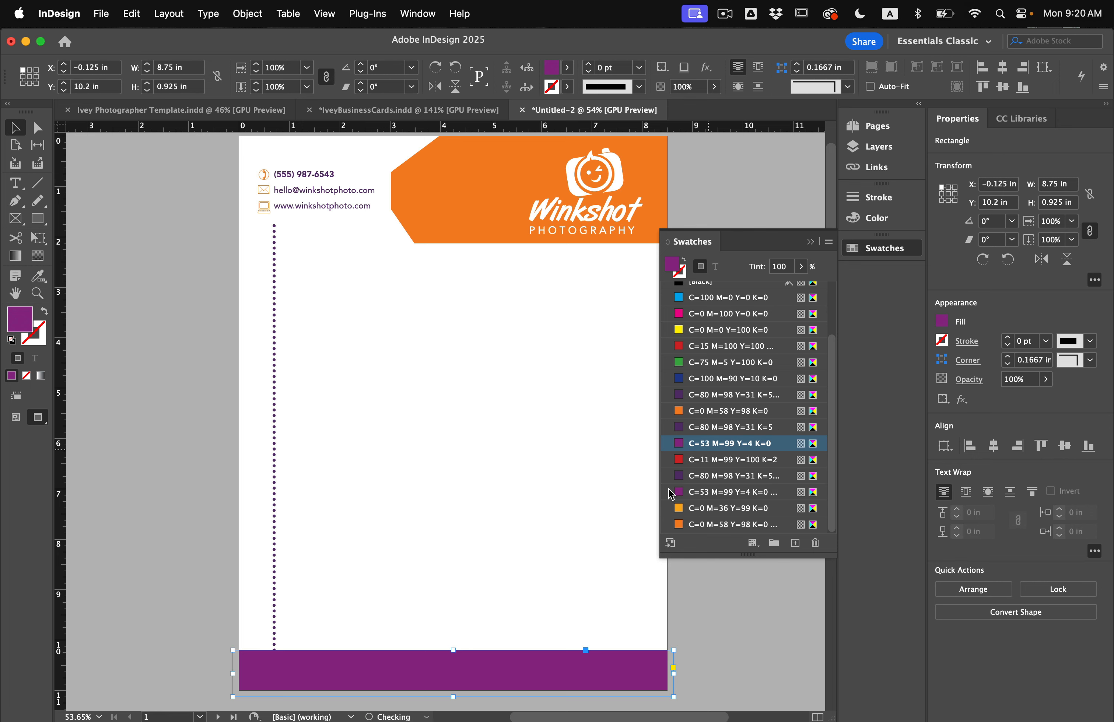
click(554, 546)
scroll(553, 546, right, 1)
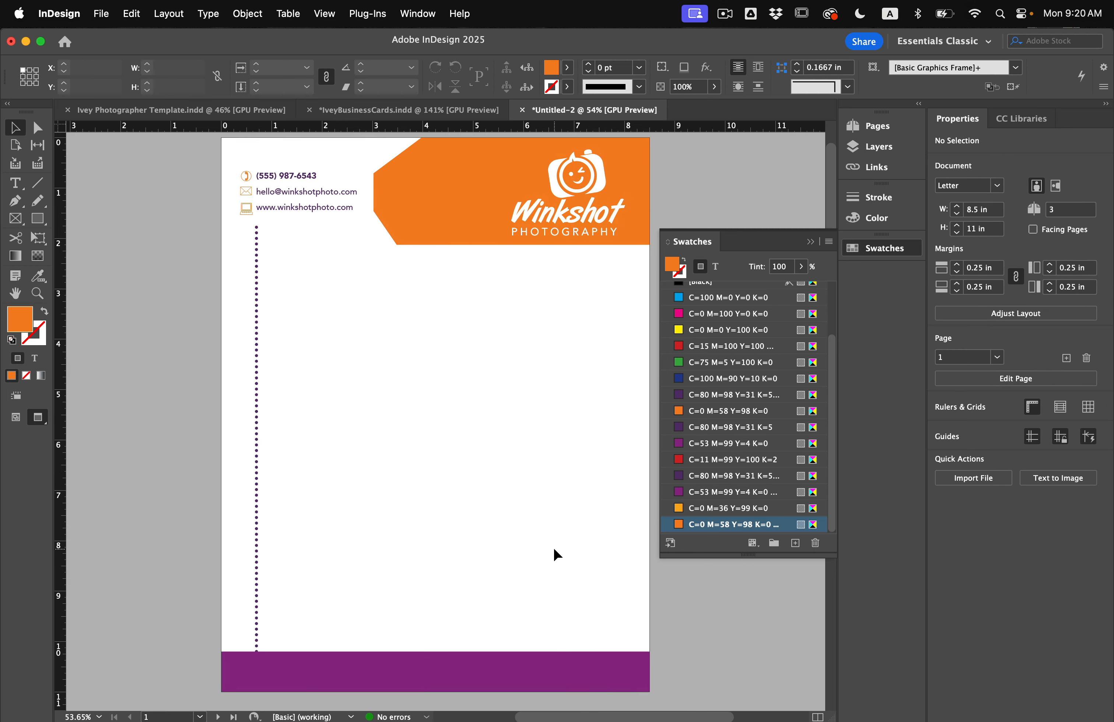
click(464, 668)
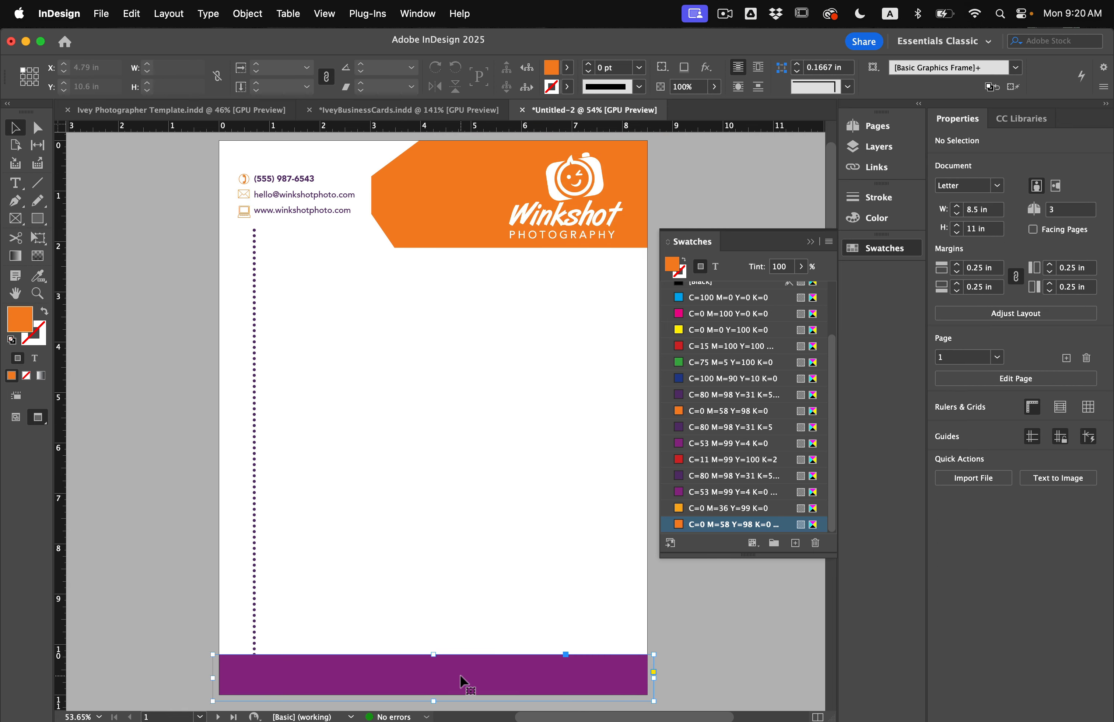
click(444, 610)
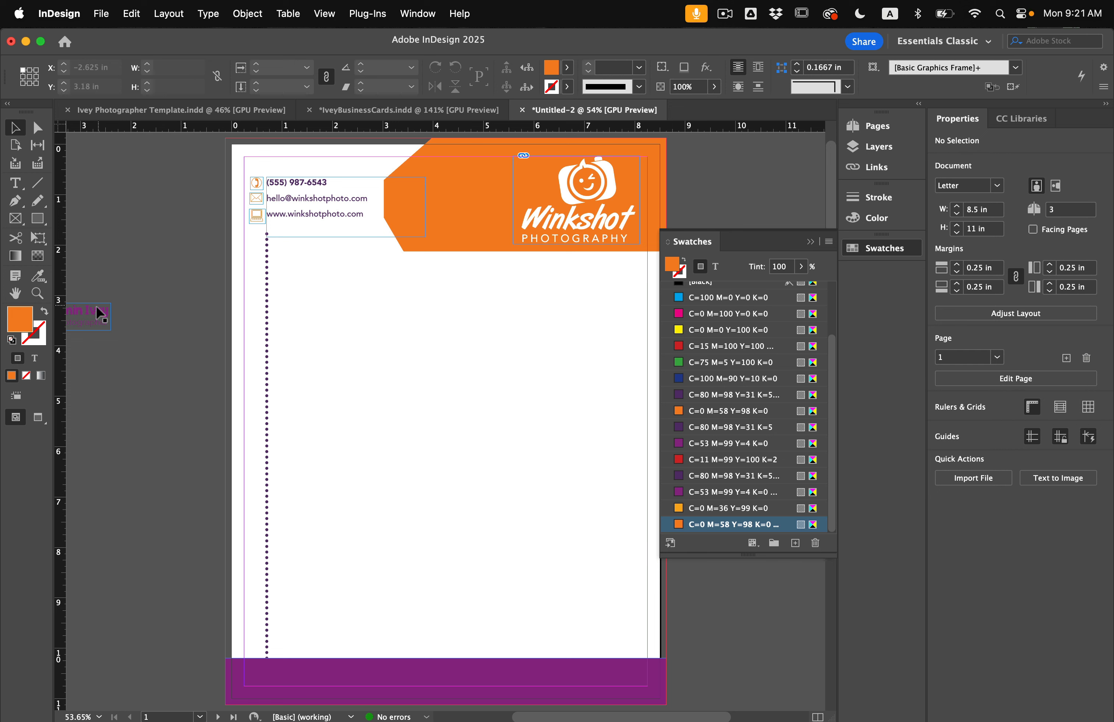
Move the name and job title frame from the pasteboard onto the page and replace its text with "Thank you for your business!"
drag(96, 309, 596, 470)
double_click(438, 463)
key(super+a)
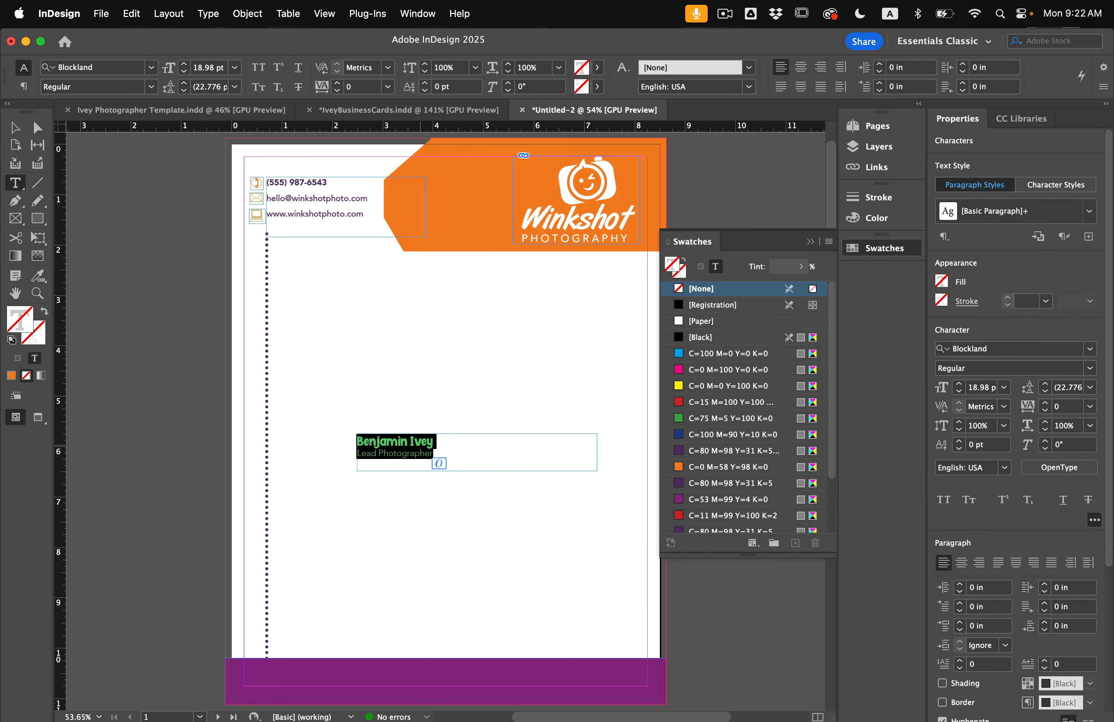
text(Than)
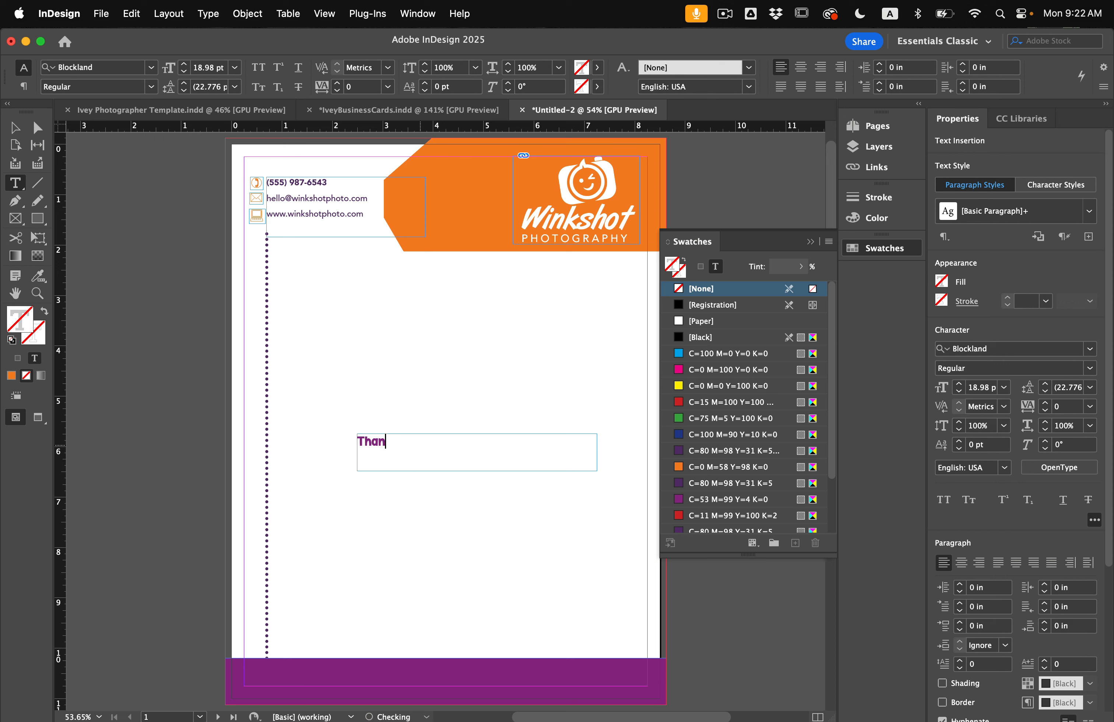
text(k you for your busi)
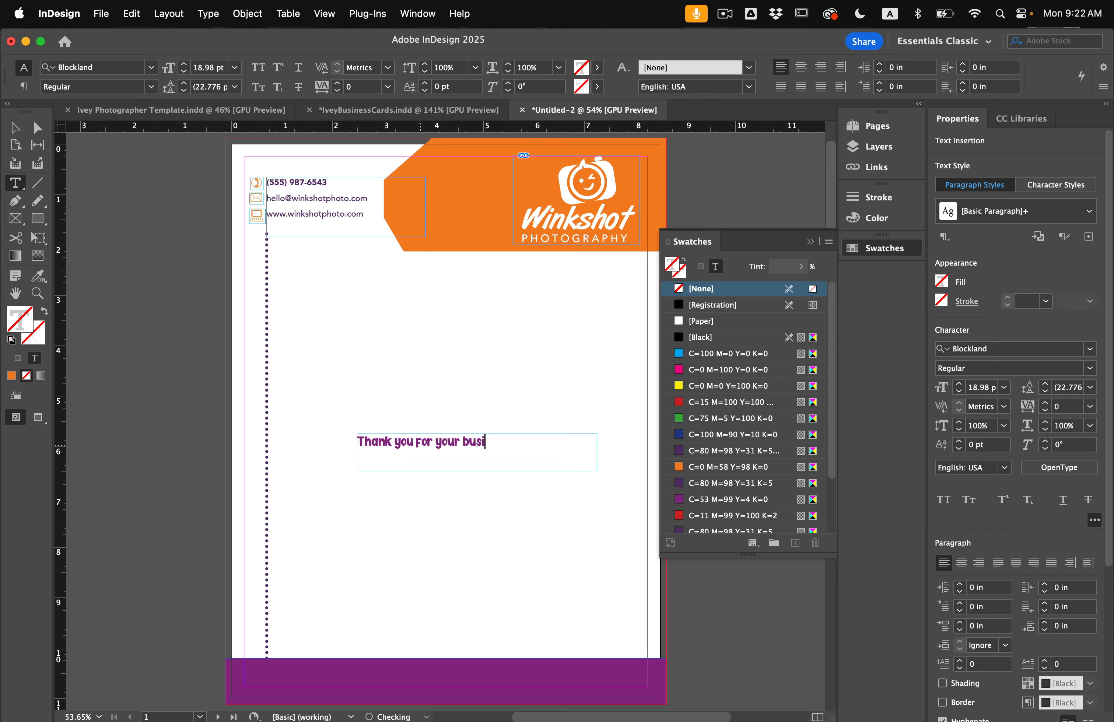
text(ness!)
Color the thank-you text with the [Paper] swatch and move its frame onto the purple bar
key(super+a)
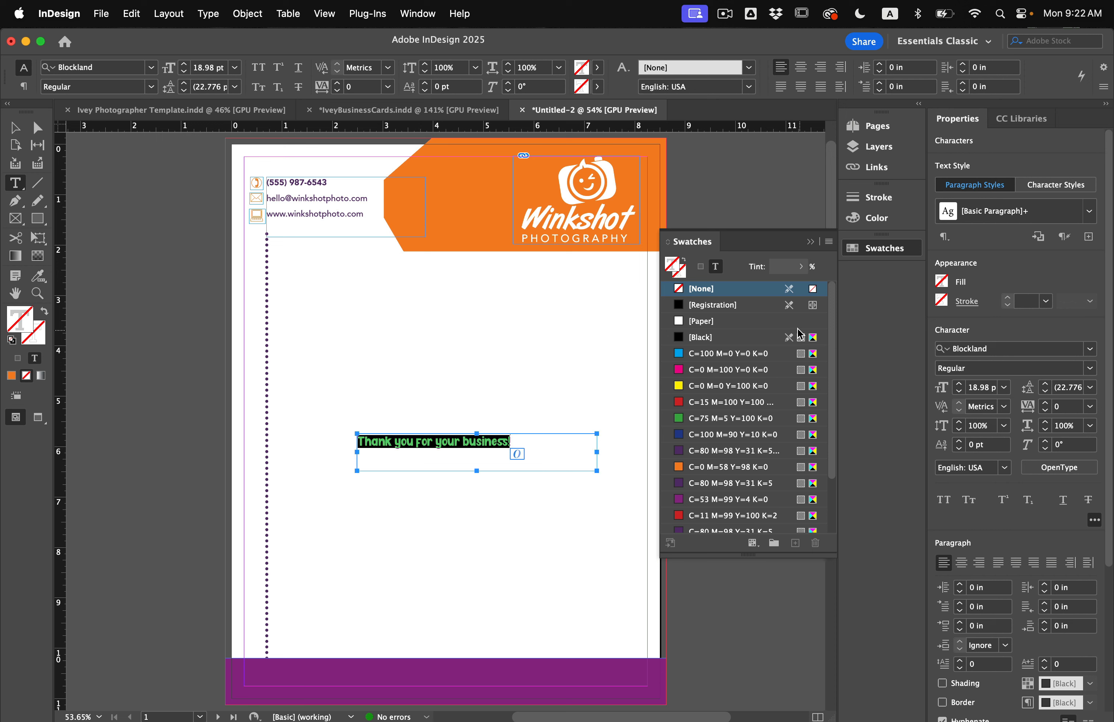
click(707, 326)
key(Escape)
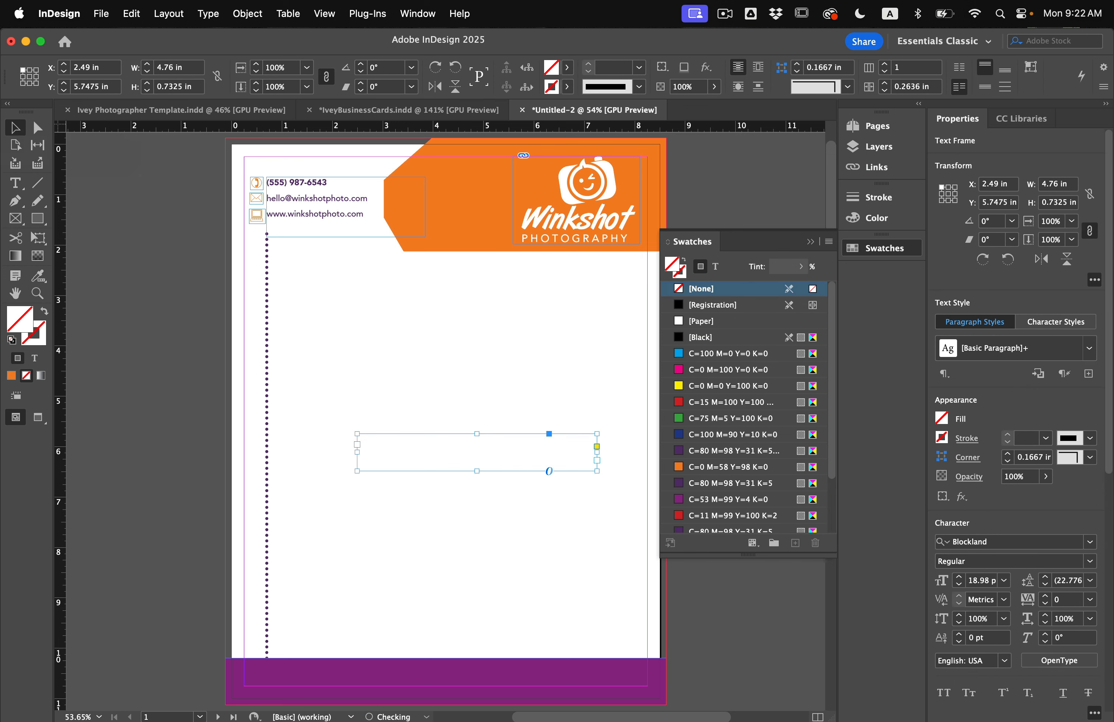
click(282, 383)
drag(375, 435, 439, 679)
Right-align the thank-you text and enlarge it to 24.98 pt
key(t)
triple_click(476, 664)
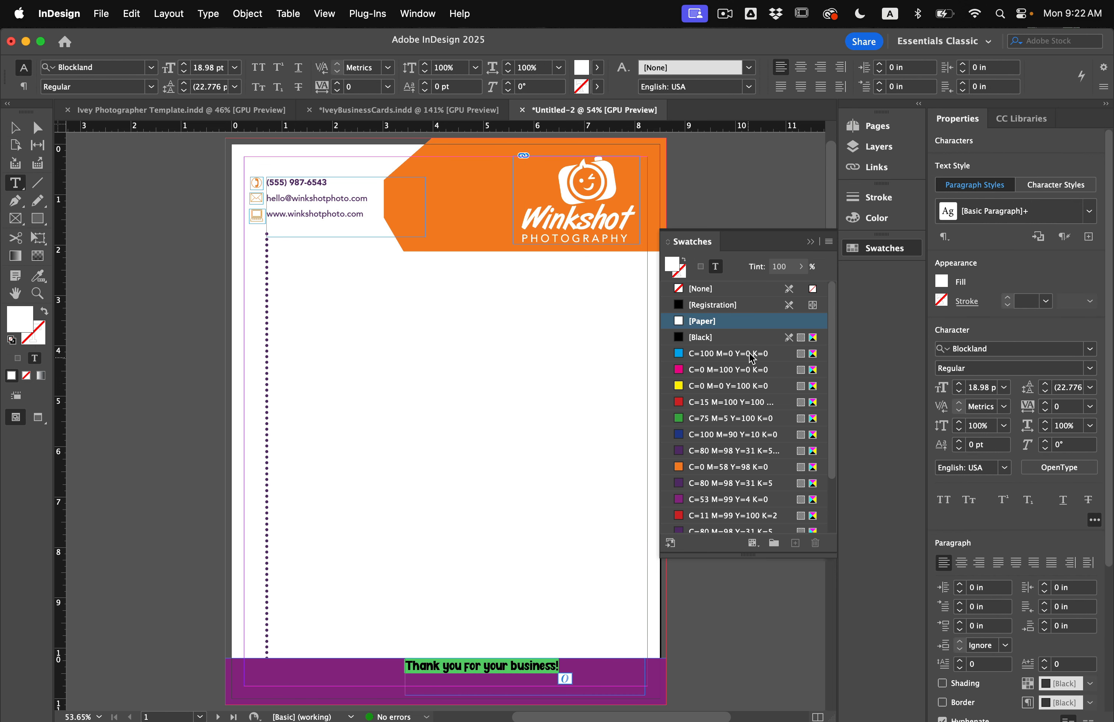
key(super+shift+r)
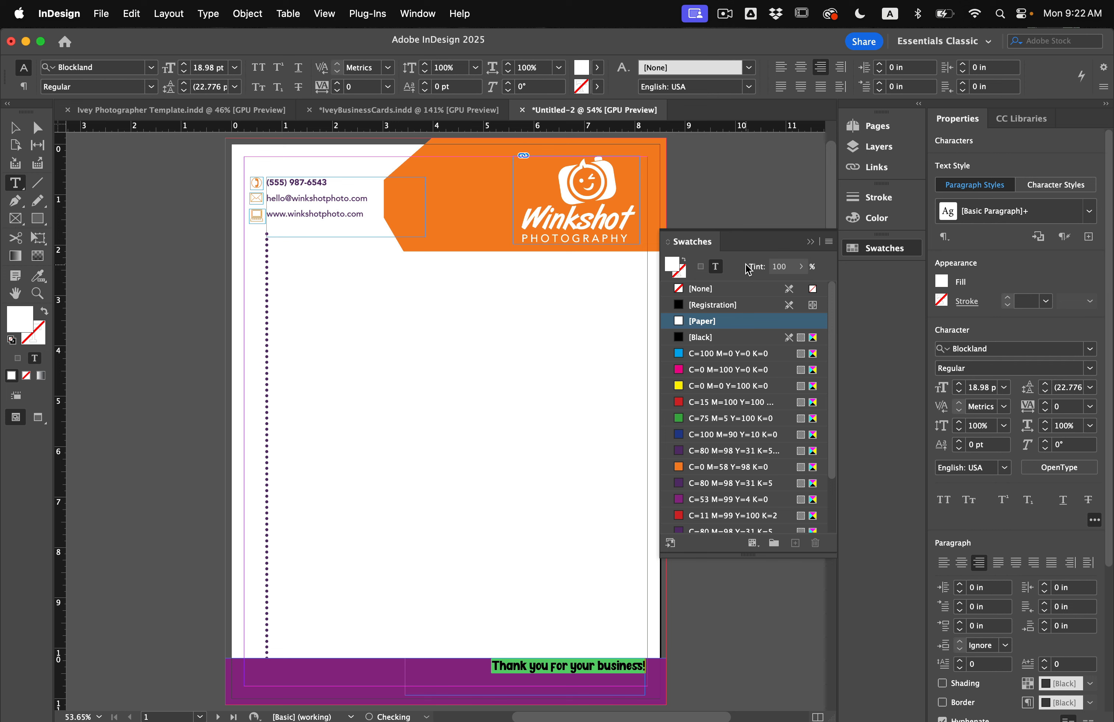
key(super+shift+period)
key(super+shift+period)
key(super+shift+period)
key(Escape)
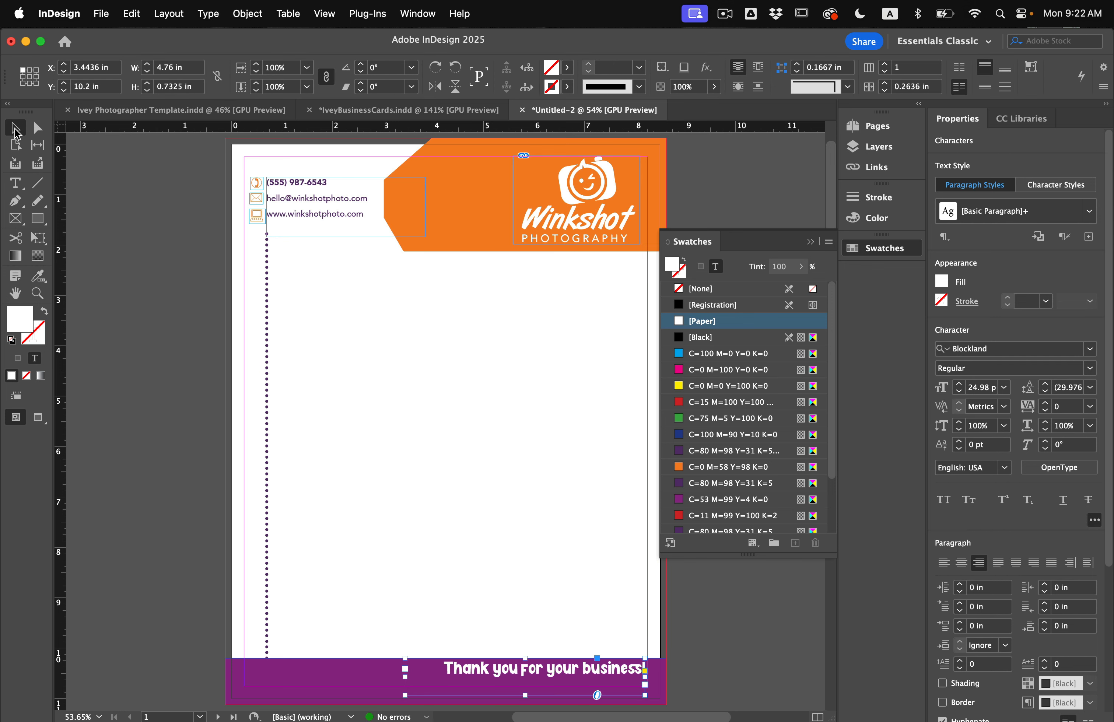
Nudge the thank-you text frame down to about Y 10.28 in within the purple bar and preview the page
scroll(381, 401, down, 2)
key(Down)
key(Down)
key(Down)
key(Down)
key(Down)
key(Down)
key(Down)
key(Down)
key(Down)
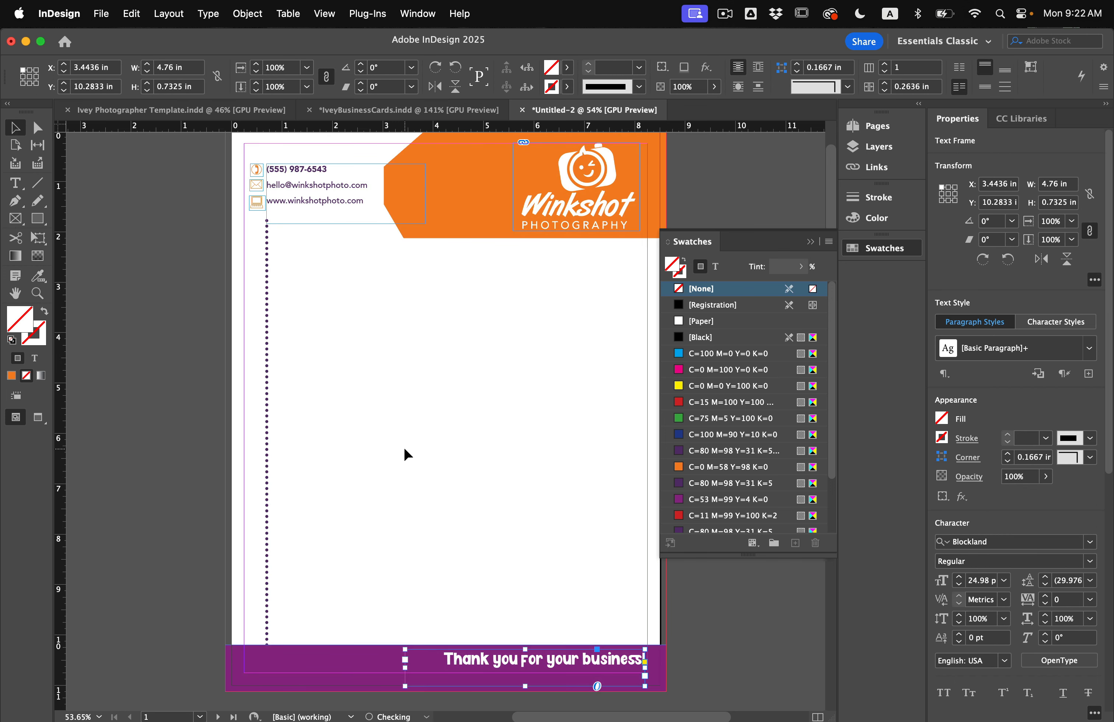
key(w)
click(497, 513)
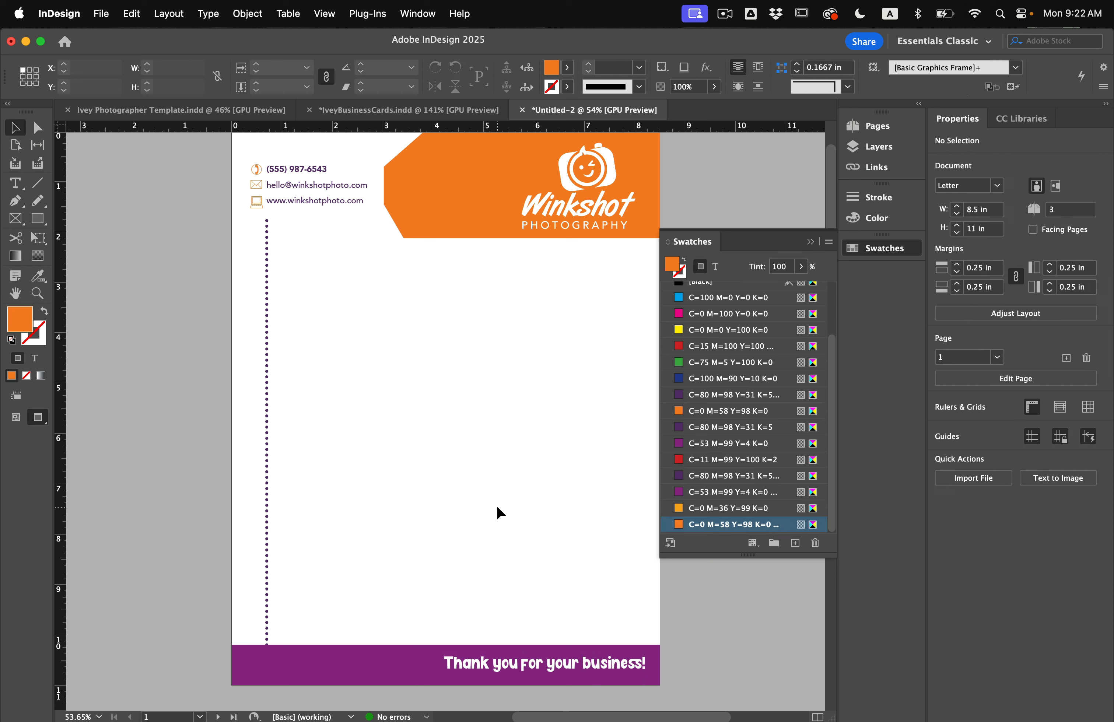
scroll(497, 505, up, 1)
scroll(497, 504, right, 1)
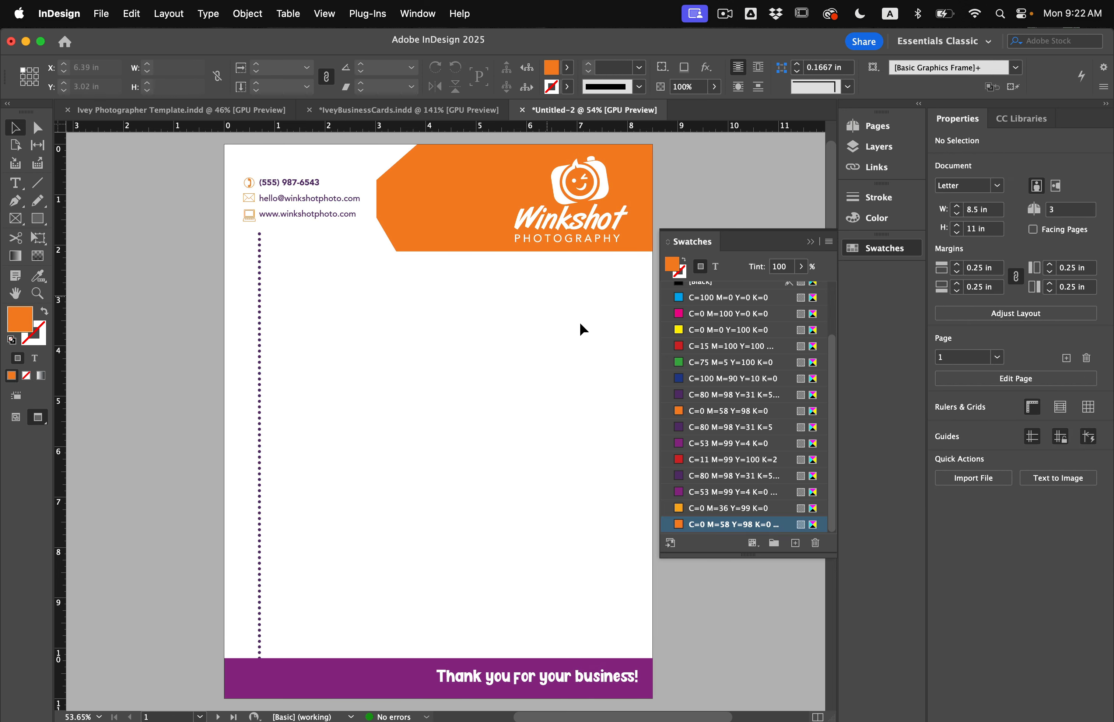
Exit preview and, in Margins and Columns, unlink the margins and set top to 2.5 in and left to 1 in
key(w)
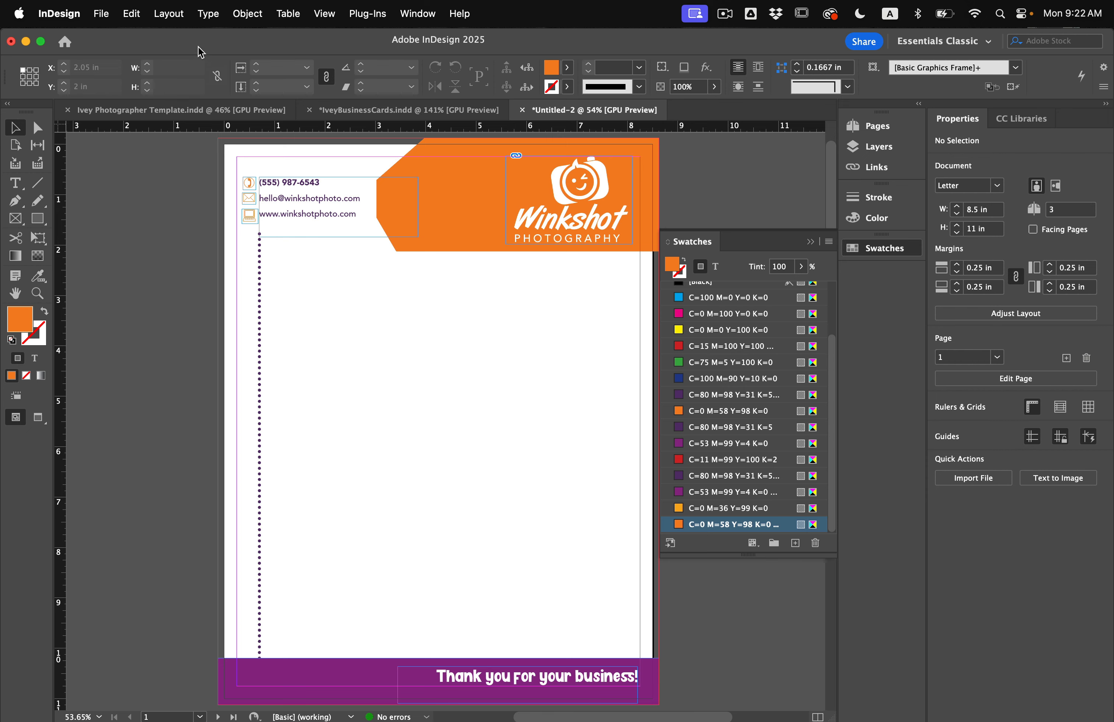
click(164, 13)
click(201, 57)
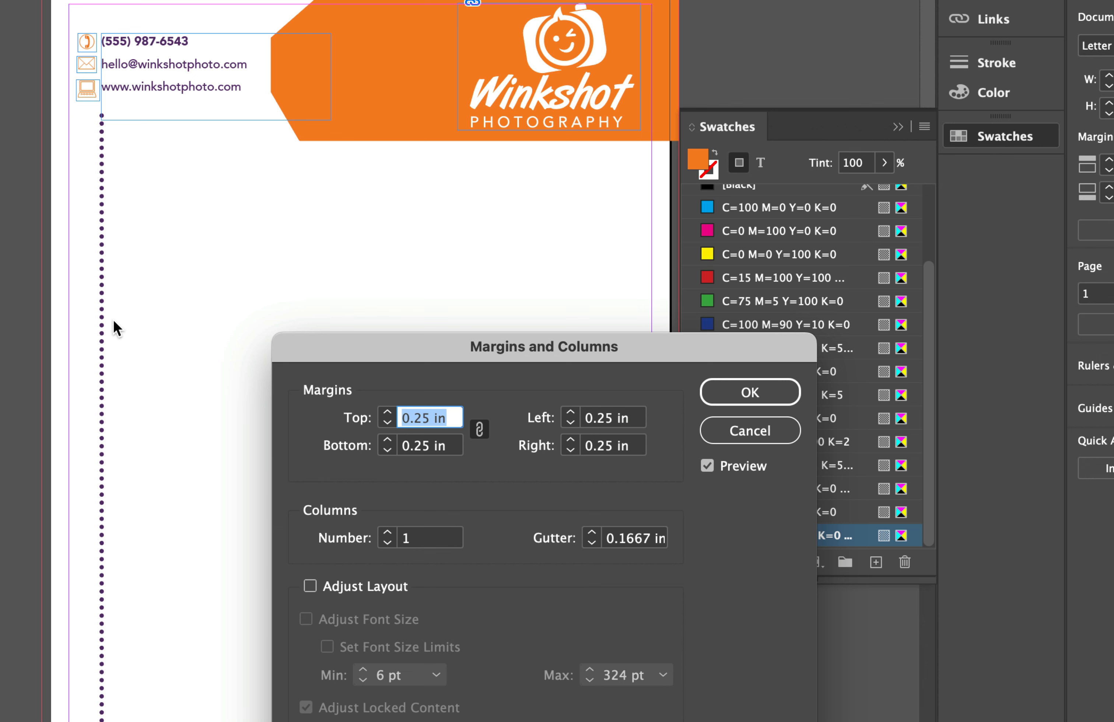
click(480, 430)
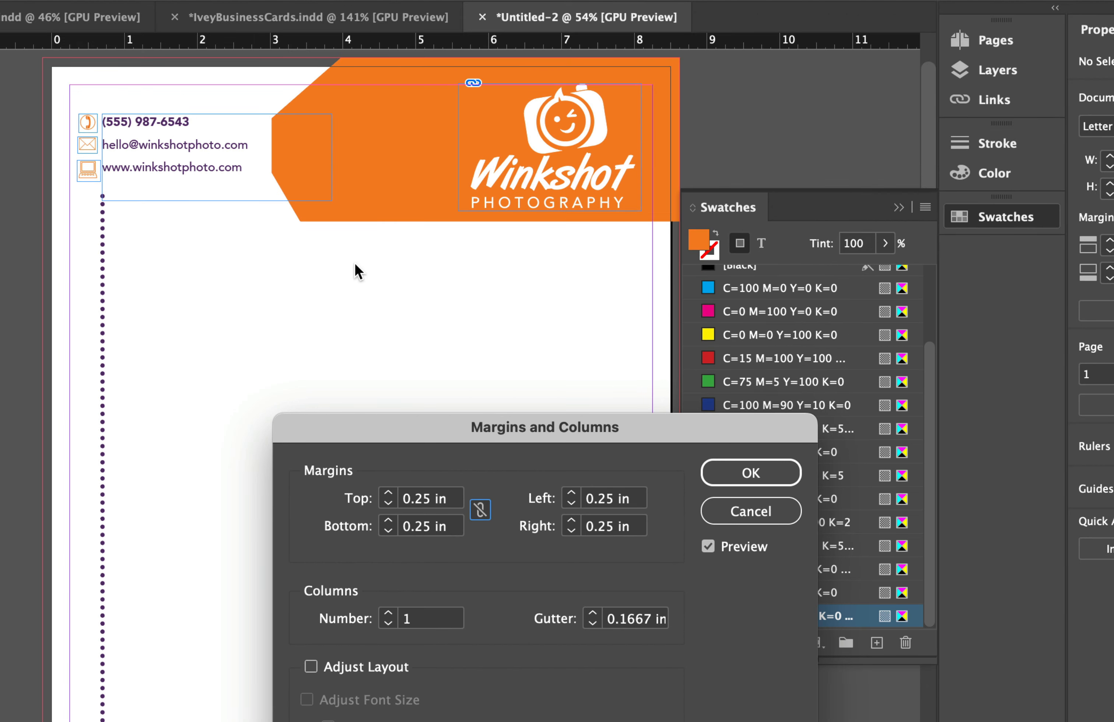
drag(391, 493, 391, 493)
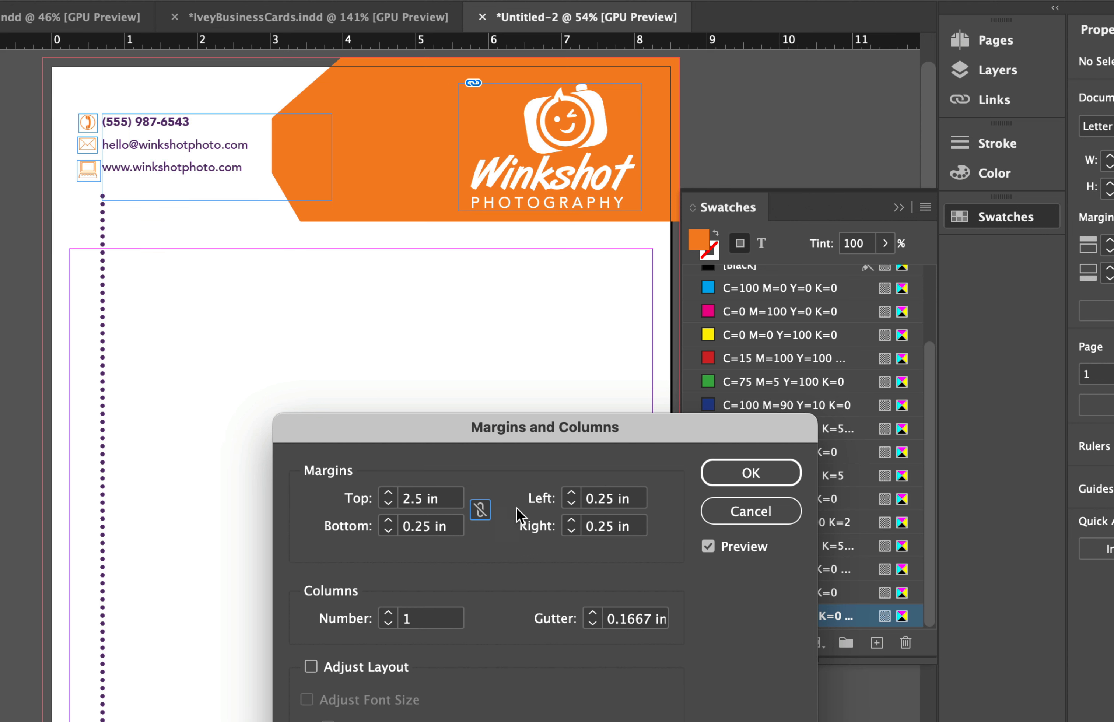
click(571, 493)
click(571, 493)
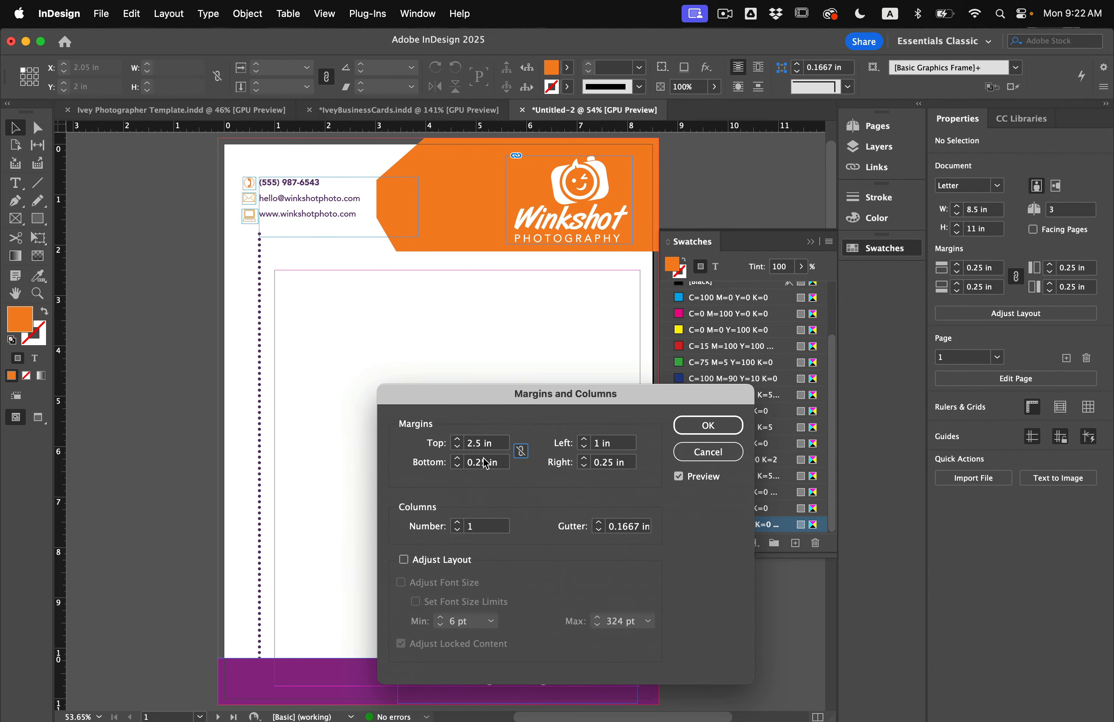
Set the bottom margin to 1.125 in and the right margin to 0.4375 in, and apply the margins
click(457, 459)
click(457, 460)
drag(576, 389, 388, 352)
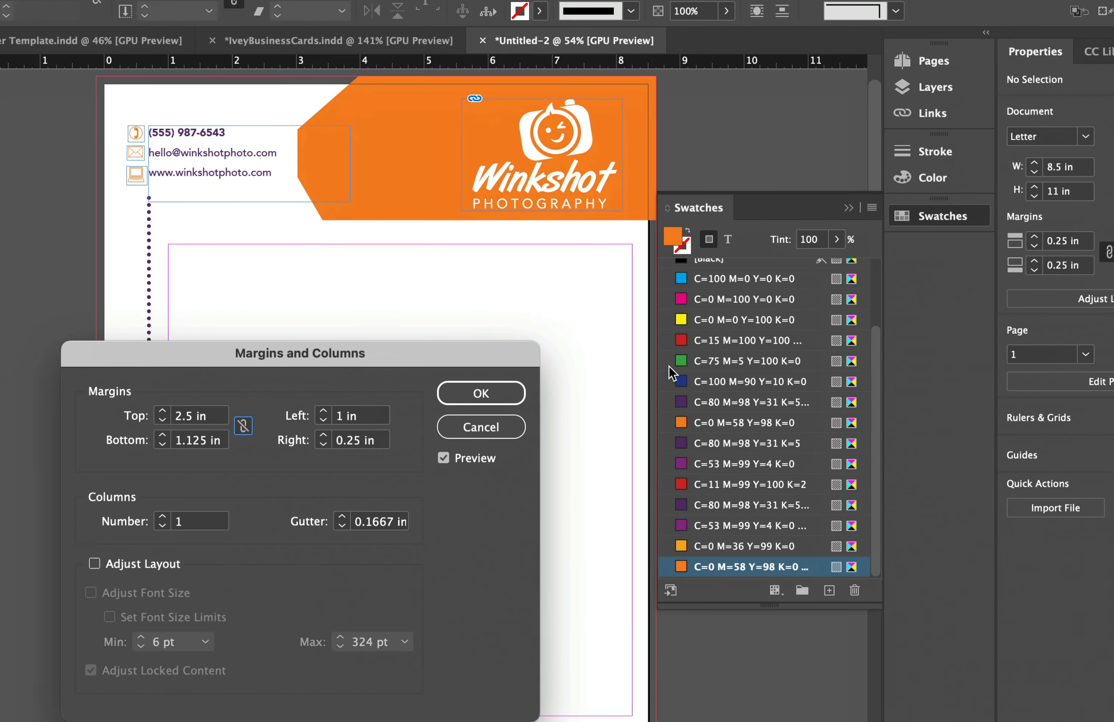
click(313, 439)
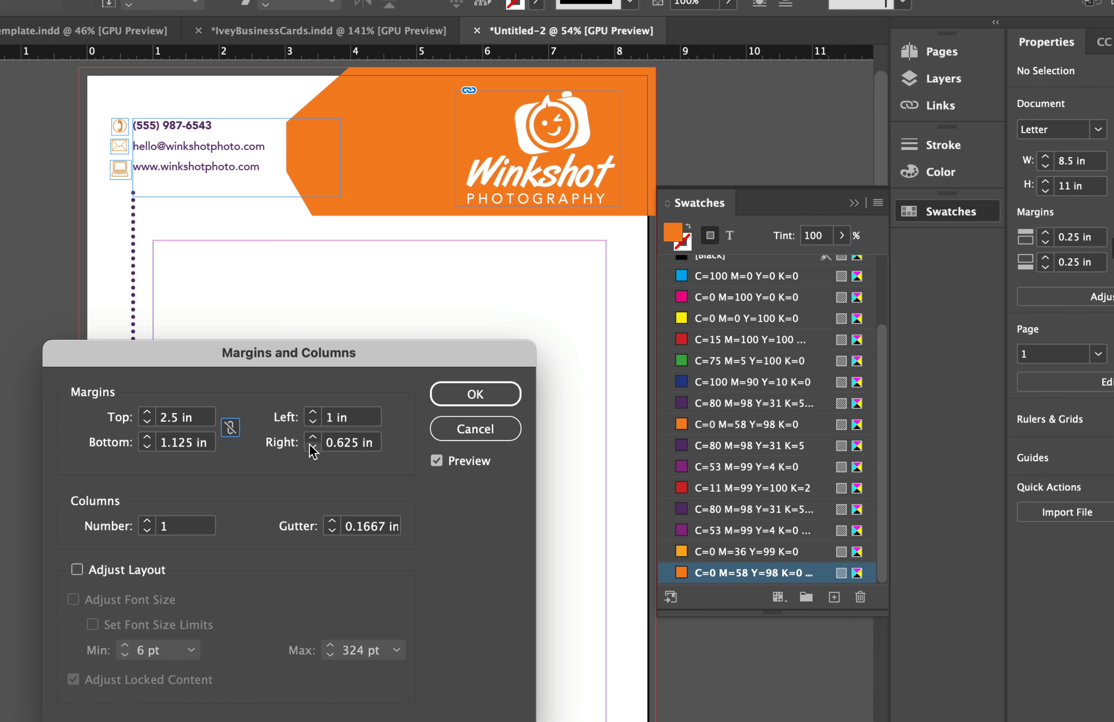
click(310, 447)
click(311, 447)
click(311, 446)
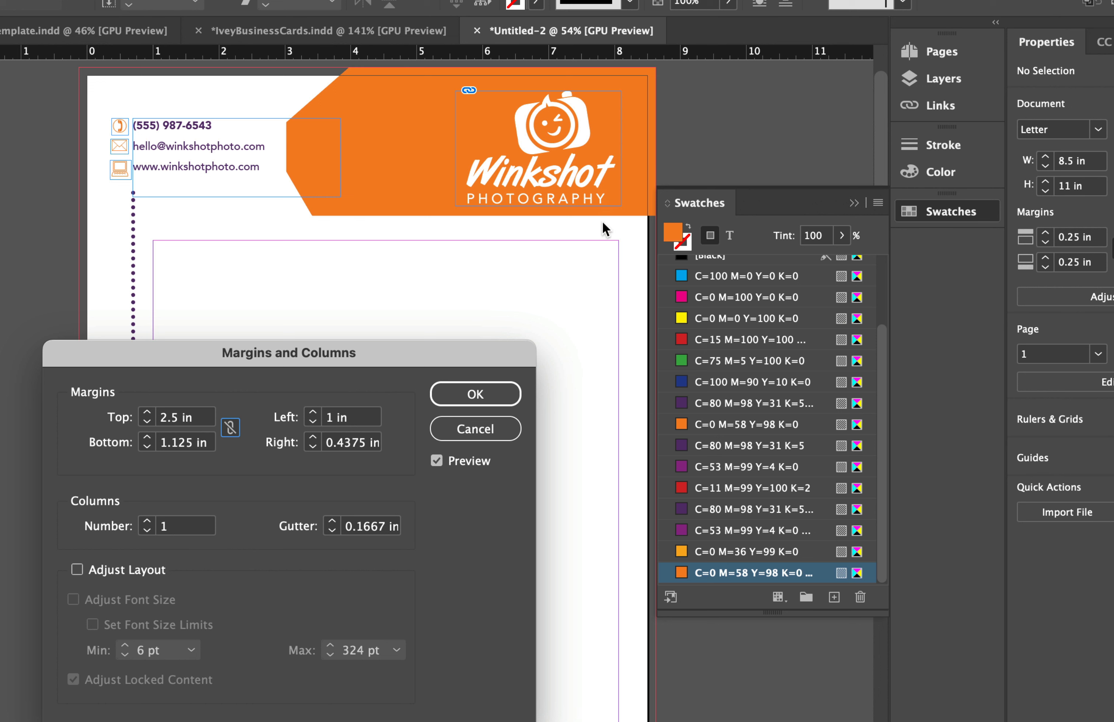
click(458, 391)
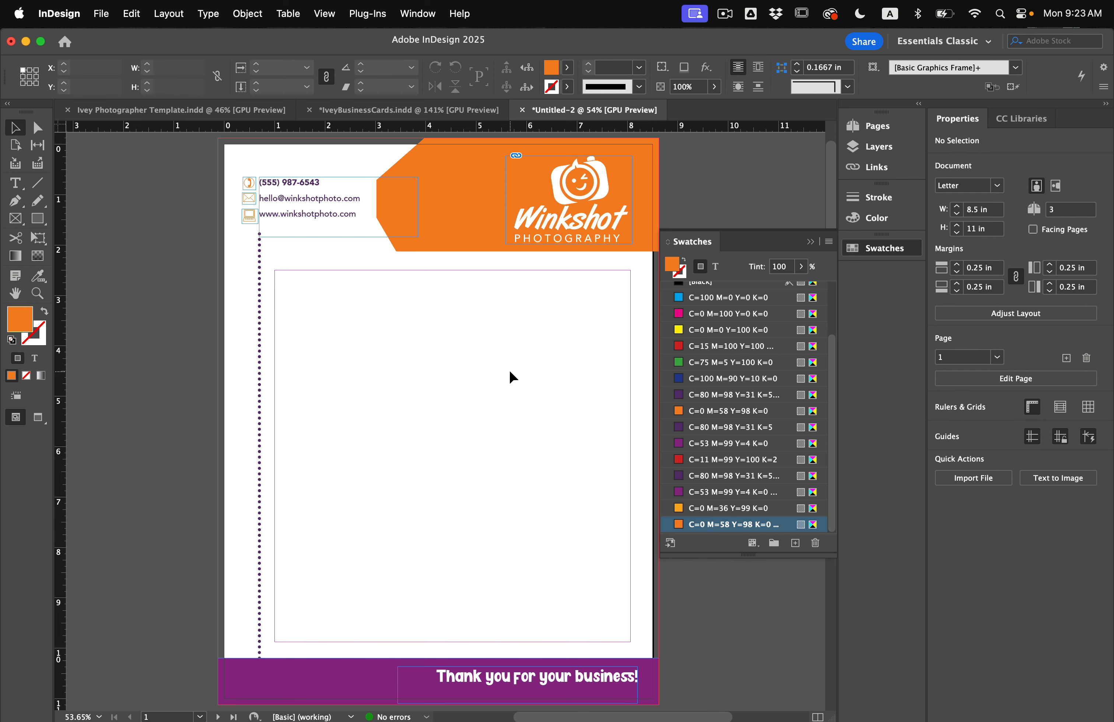
Copy all page 1 artwork to page 2 and move the copy onto the pasteboard beside the blank page
key(super+a)
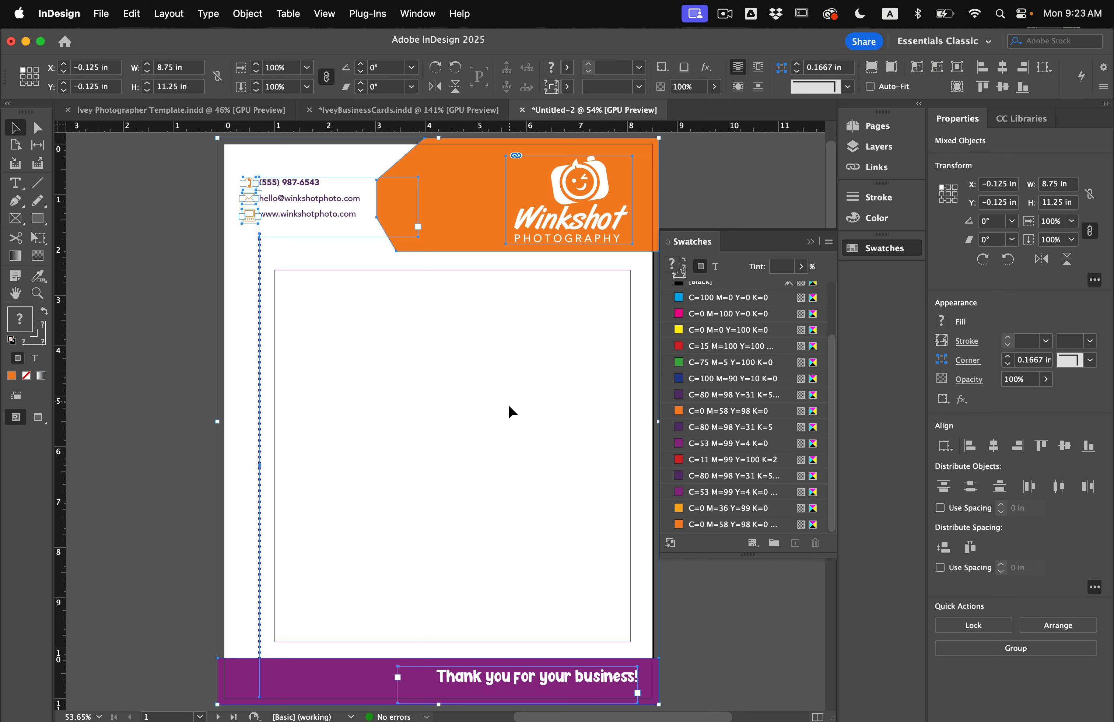
scroll(502, 416, down, 10)
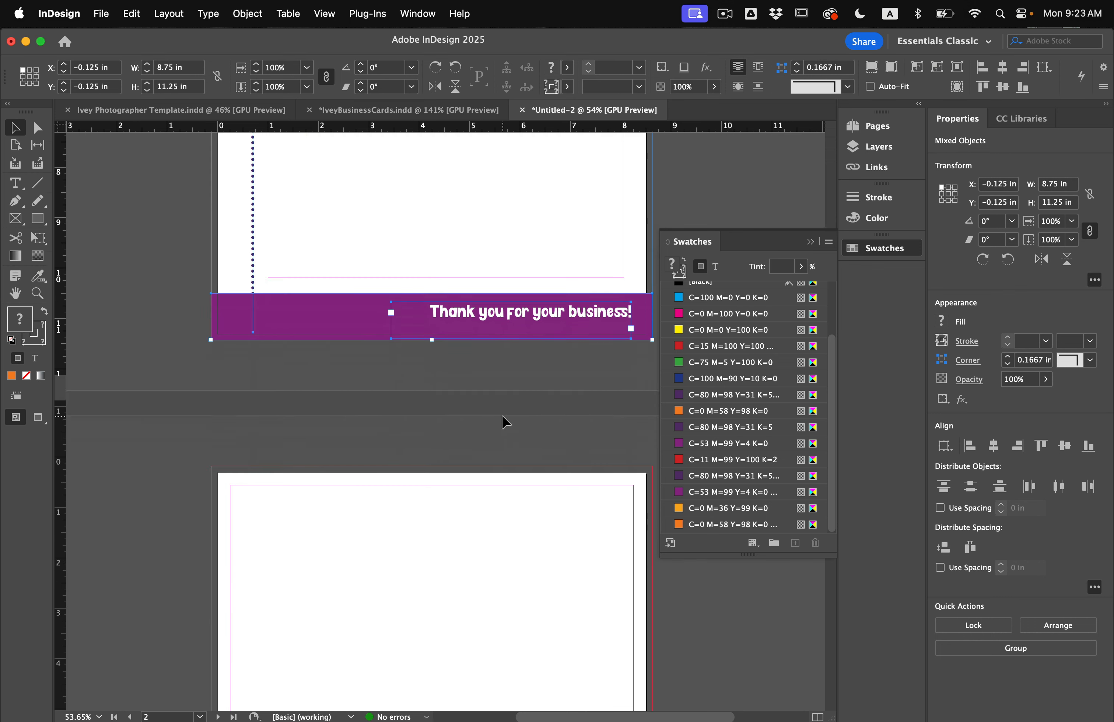
key(super+v)
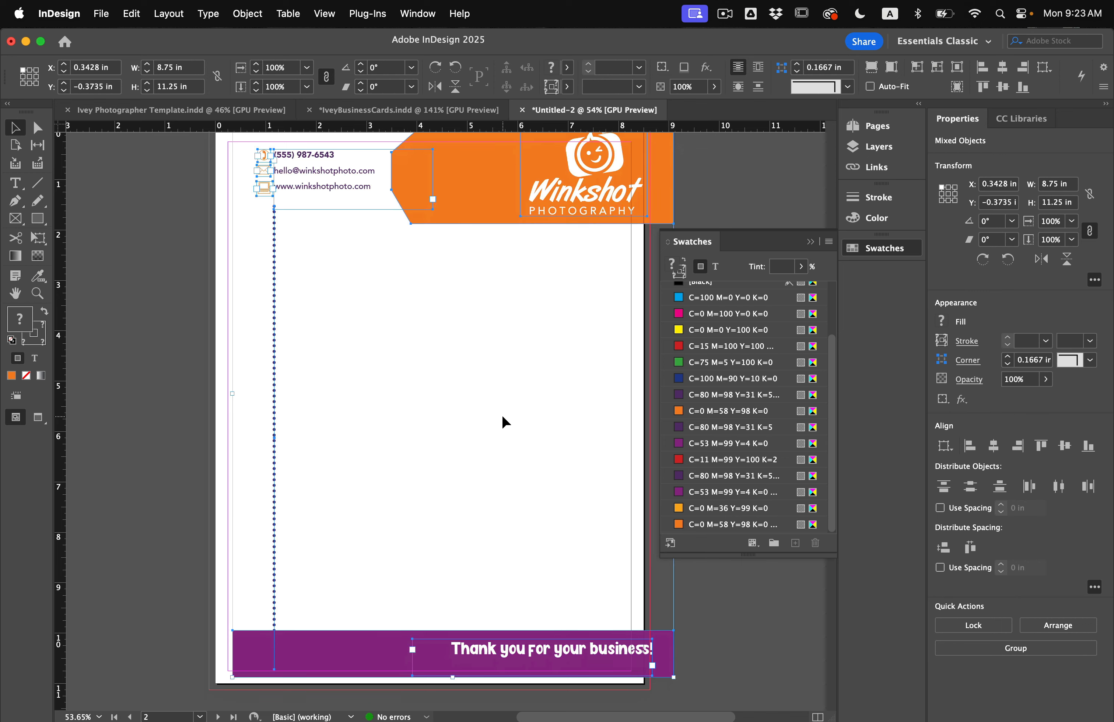
drag(623, 198, 166, 199)
click(279, 295)
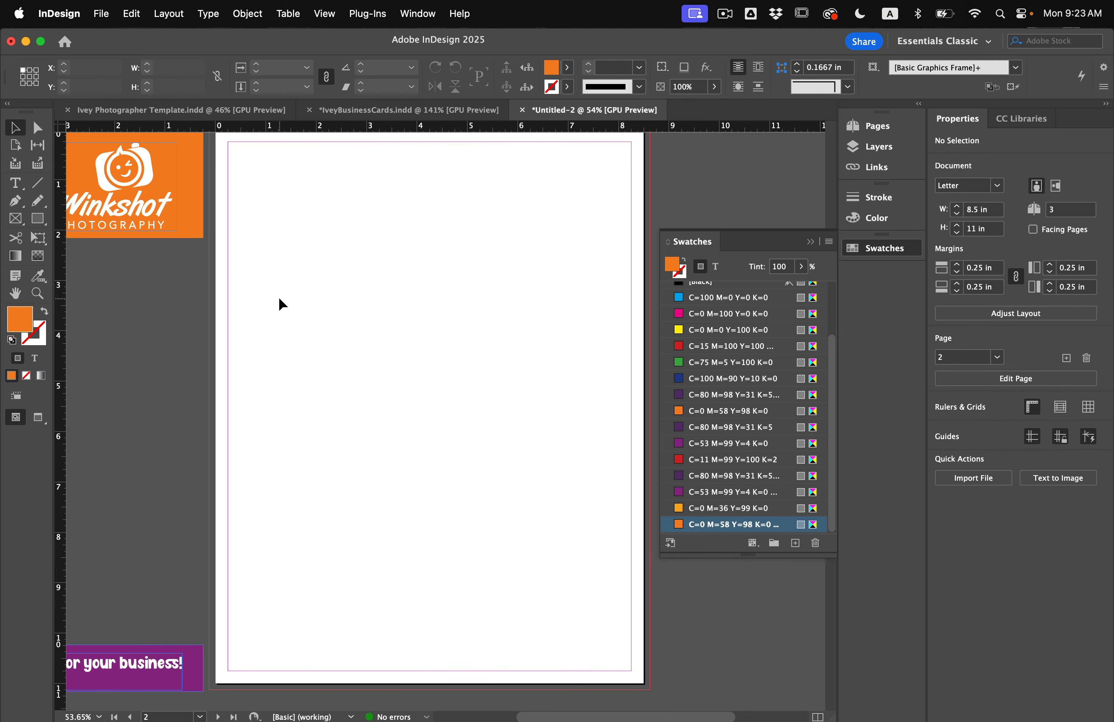
Move the contact text frame from the pasteboard onto the lower part of page 2 and widen it to about 4.27 in
scroll(279, 296, down, 1)
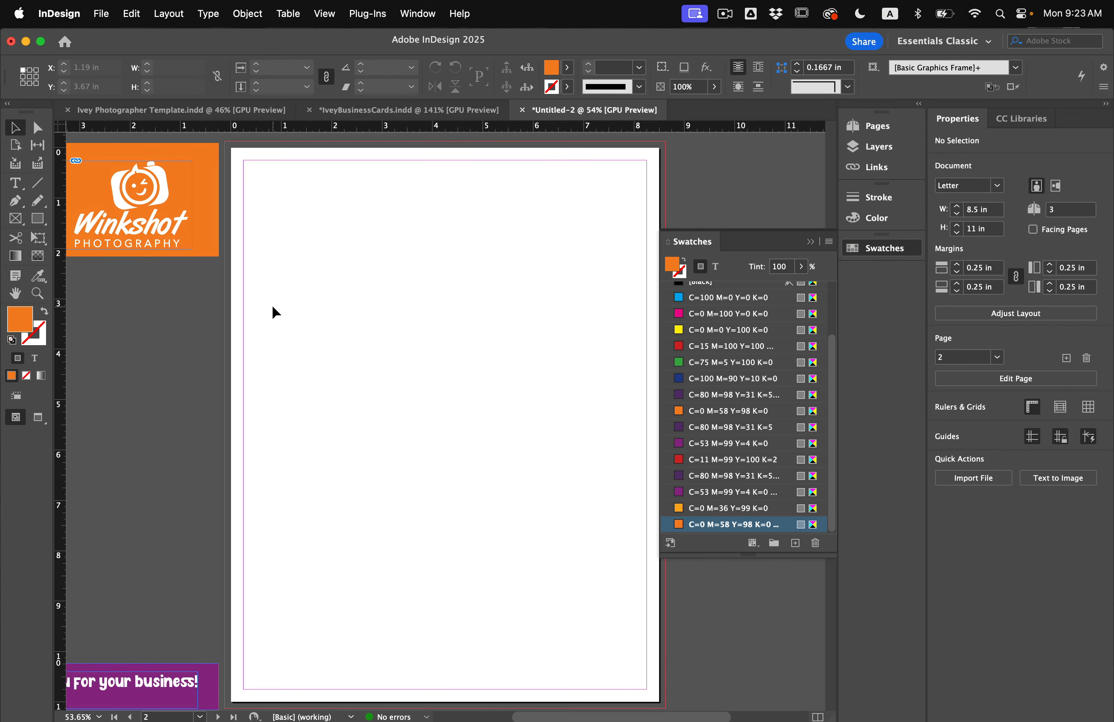
scroll(159, 258, left, 5)
scroll(159, 258, up, 1)
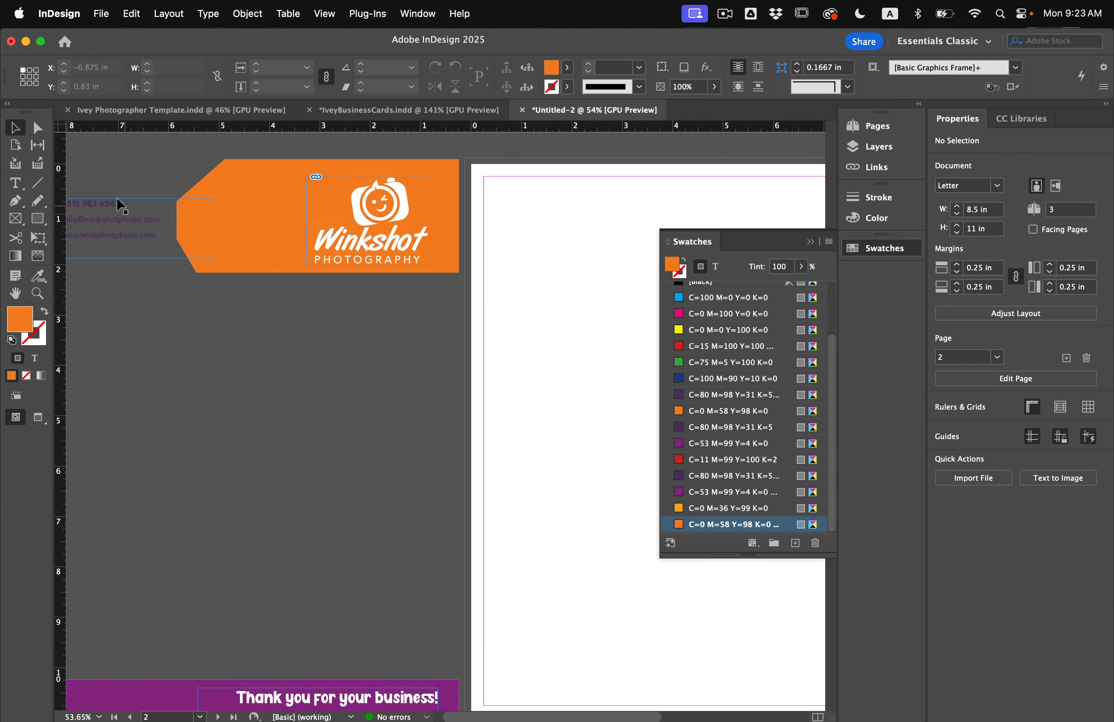
drag(121, 246, 597, 592)
scroll(597, 592, down, 3)
scroll(598, 591, right, 4)
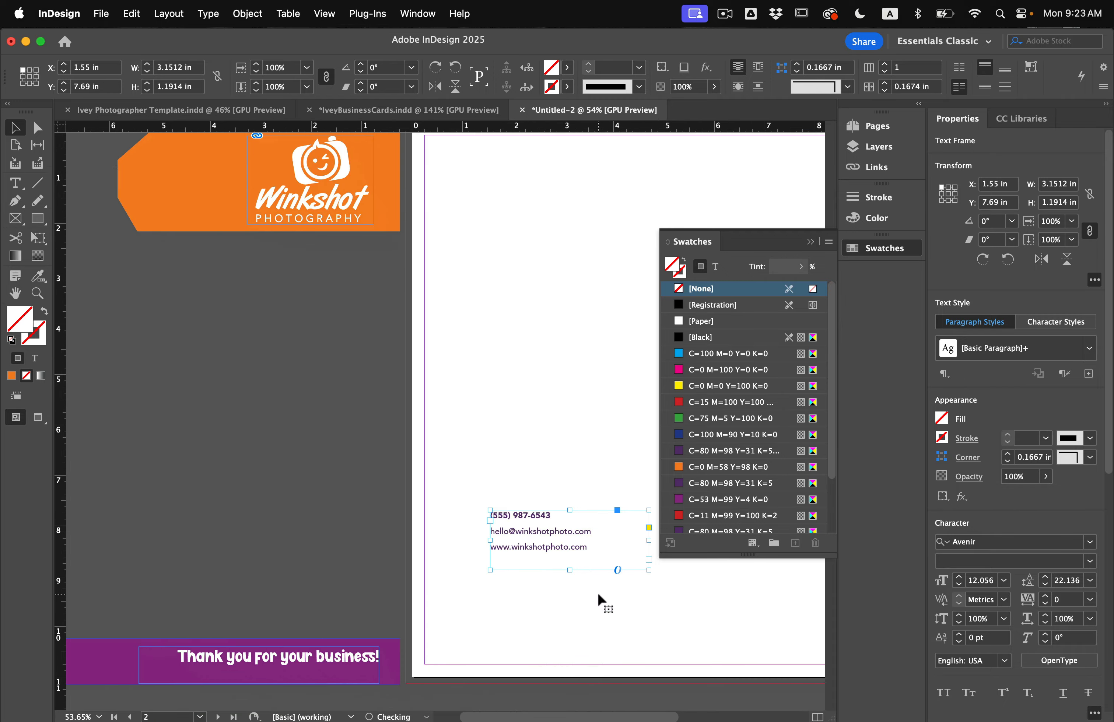
drag(361, 423, 306, 453)
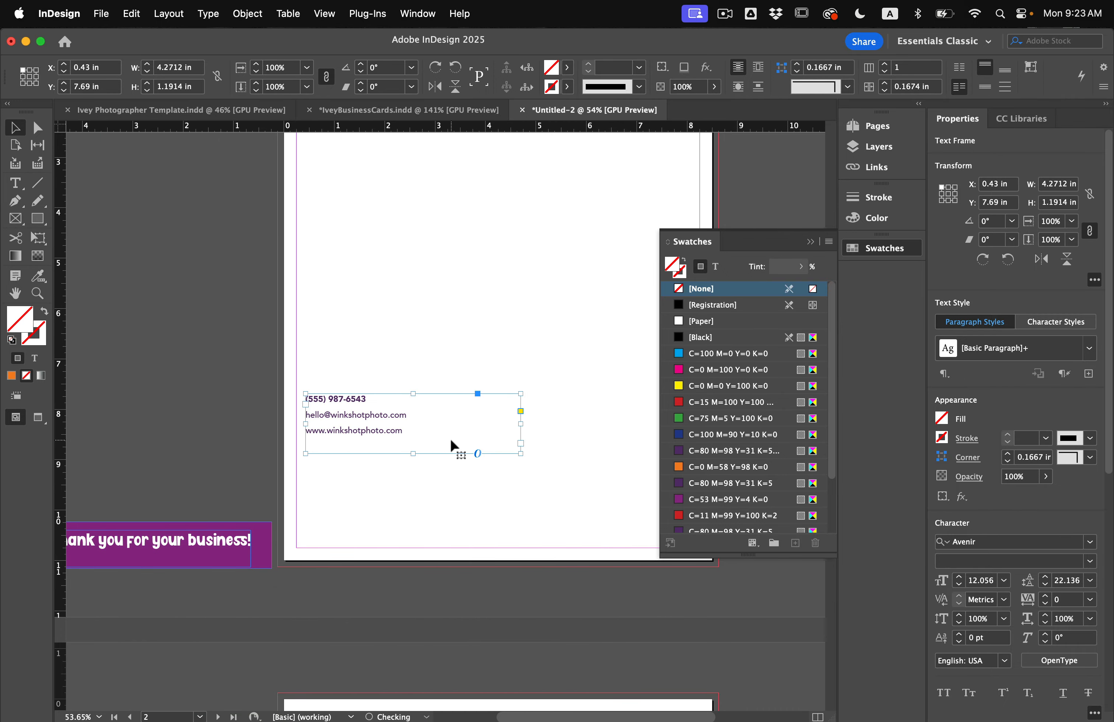
Duplicate the contact text frame twice and trim the top copy to only its phone number line
scroll(419, 436, up, 3)
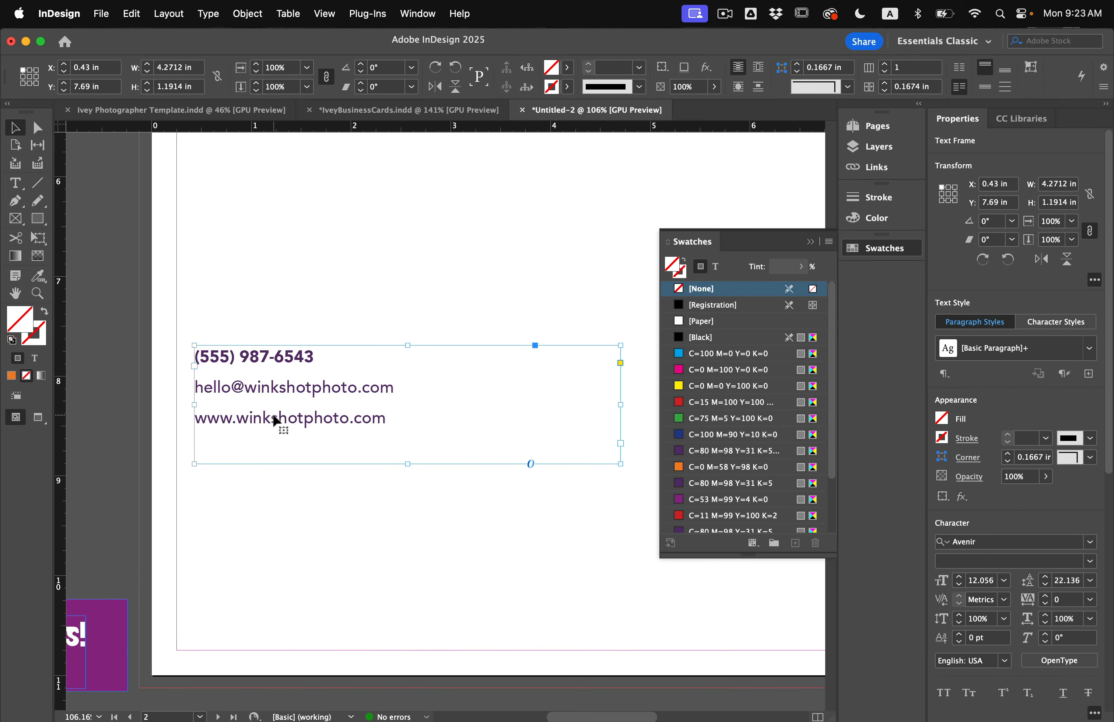
drag(290, 419, 305, 352)
drag(305, 353, 304, 591)
key(t)
drag(404, 349, 194, 327)
key(BackSpace)
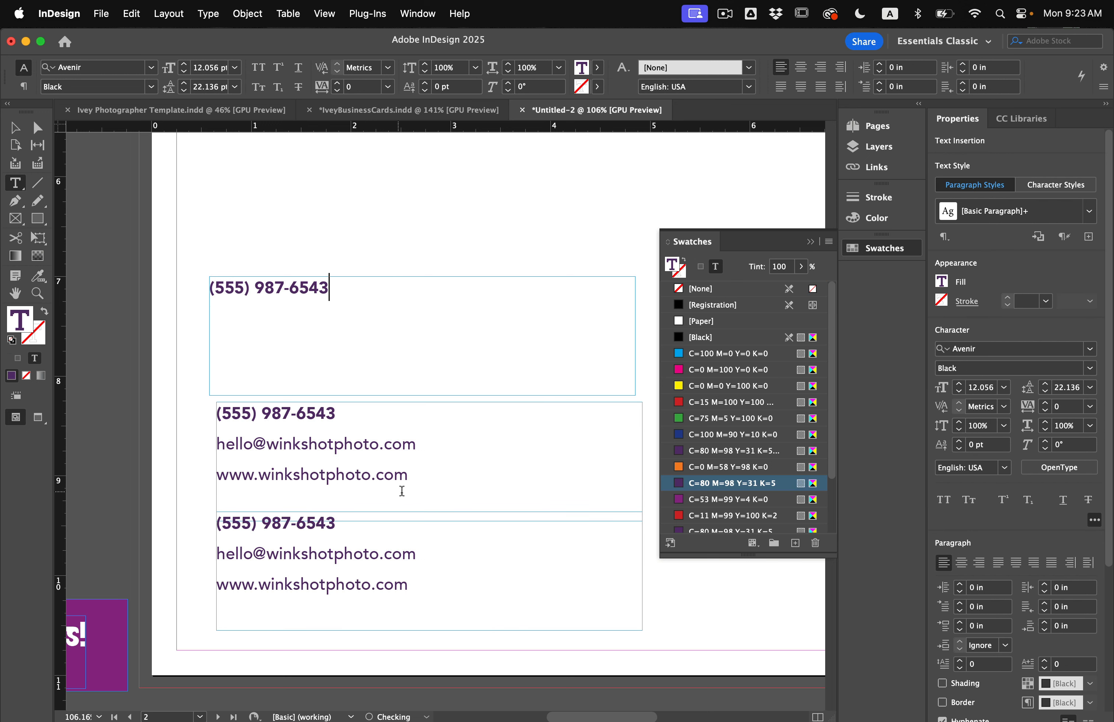
Trim the middle copy to only the website line and the lowest copy to only the e-mail line
drag(429, 443, 201, 417)
key(BackSpace)
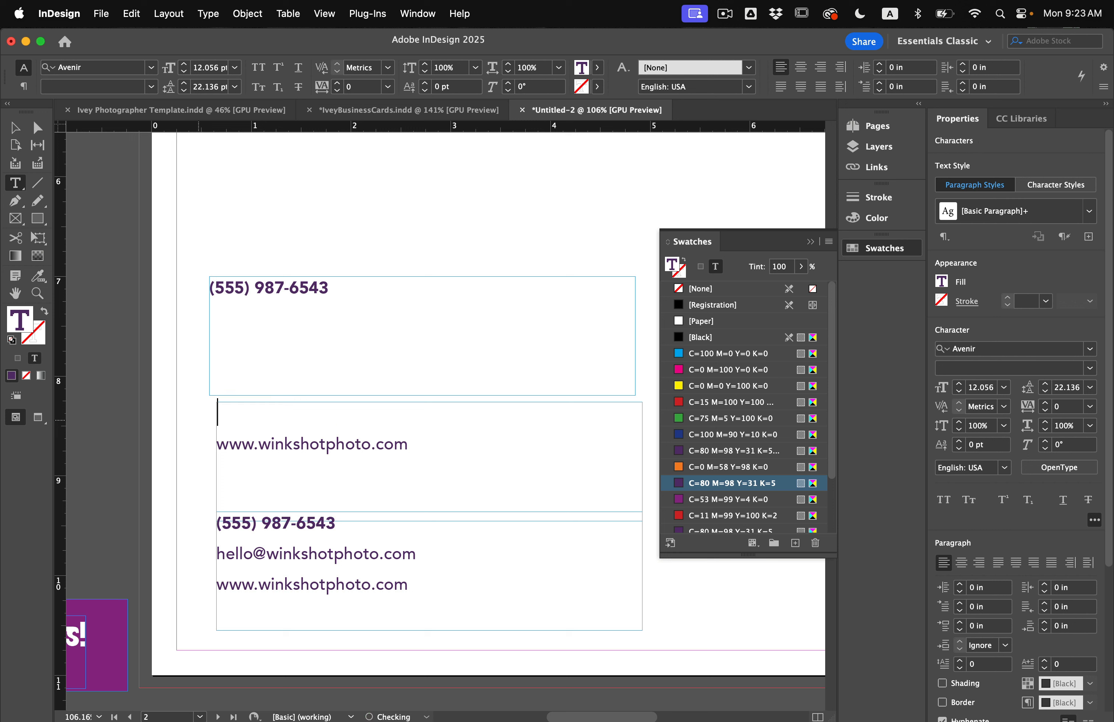
key(Down)
key(BackSpace)
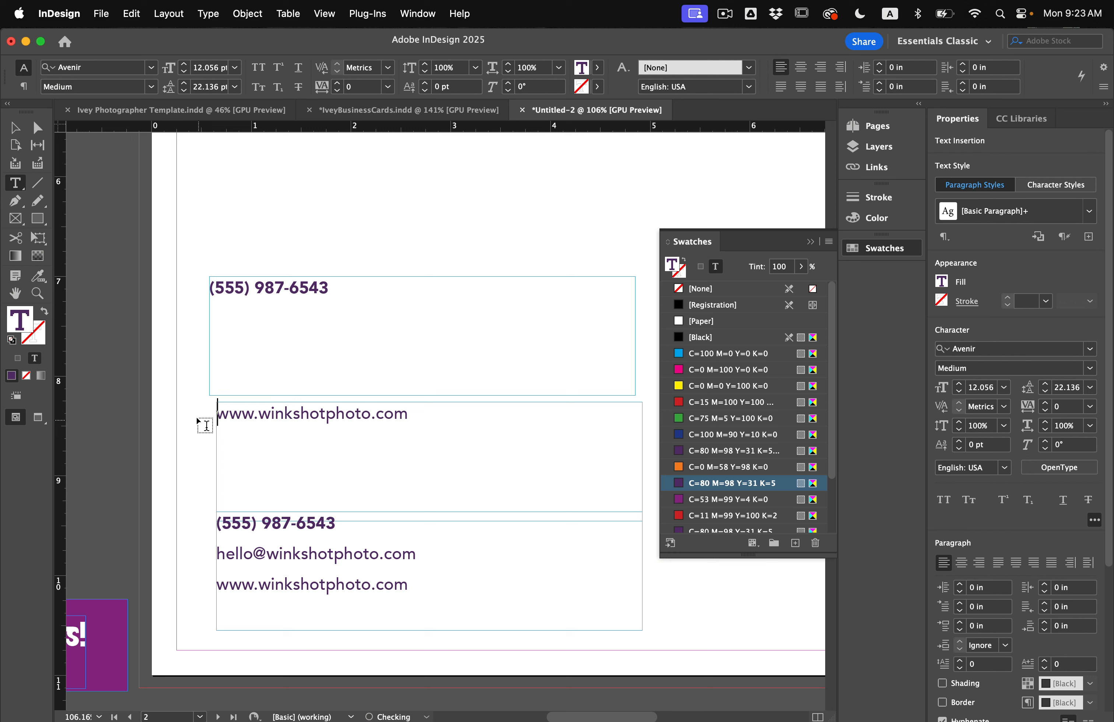
triple_click(361, 526)
key(BackSpace)
triple_click(365, 544)
key(BackSpace)
key(BackSpace)
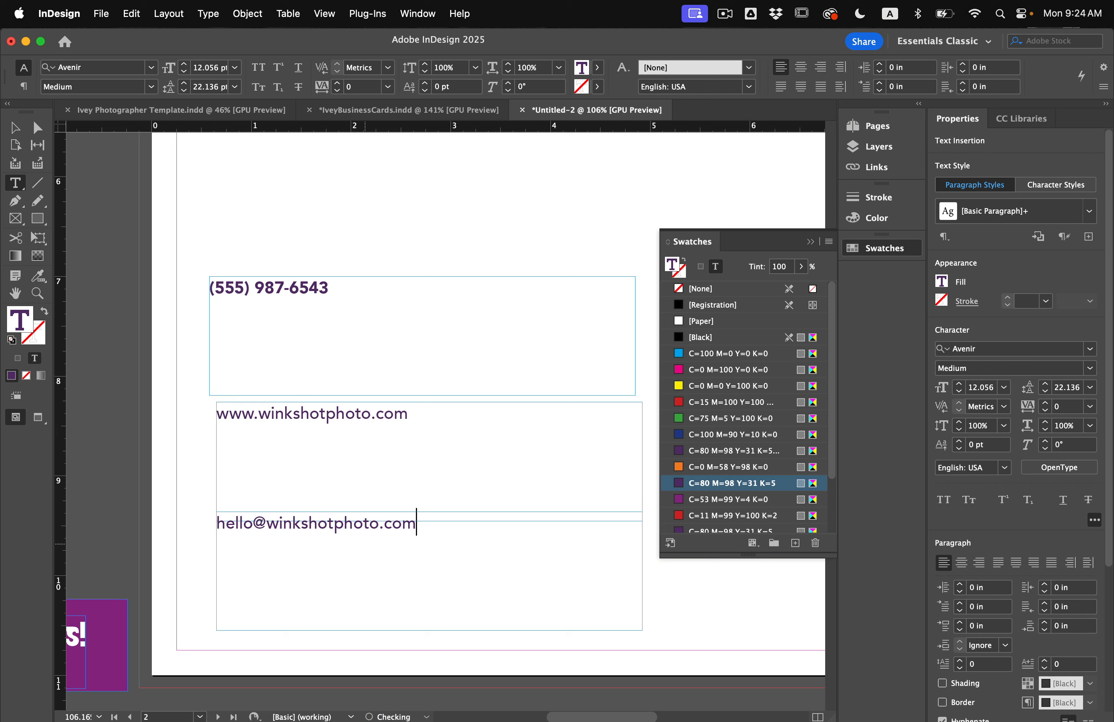
Fit the phone, website and e-mail text frames on page 2 to their content
click(19, 128)
click(176, 245)
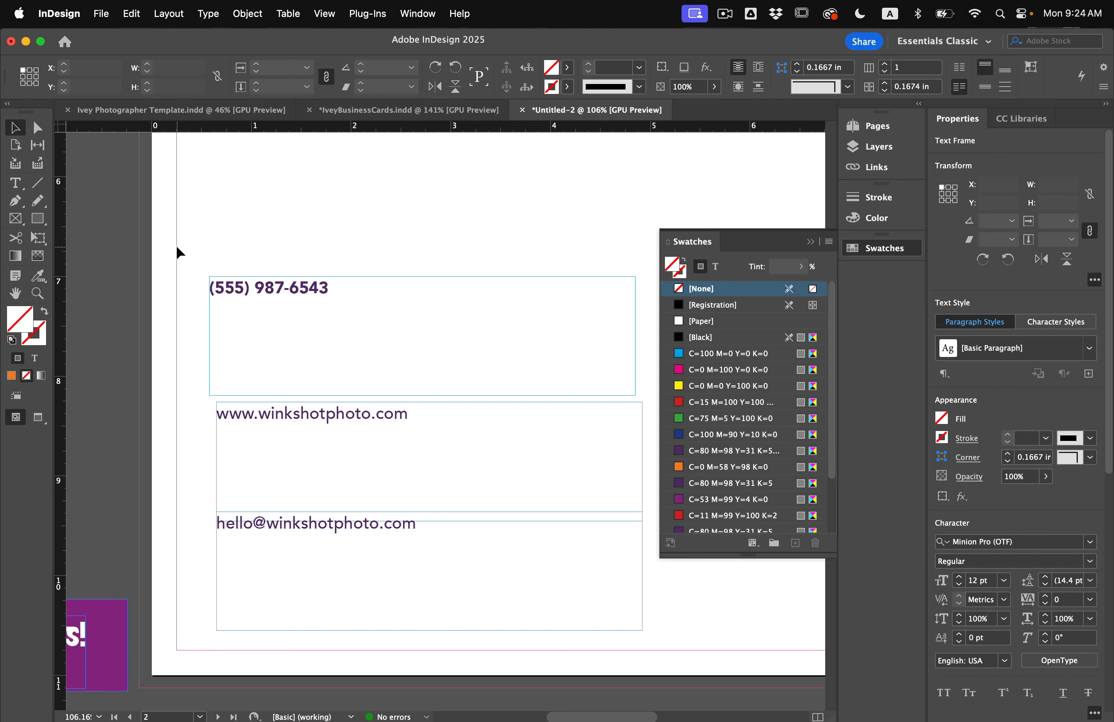
scroll(176, 245, down, 3)
scroll(176, 244, right, 2)
drag(169, 181, 345, 496)
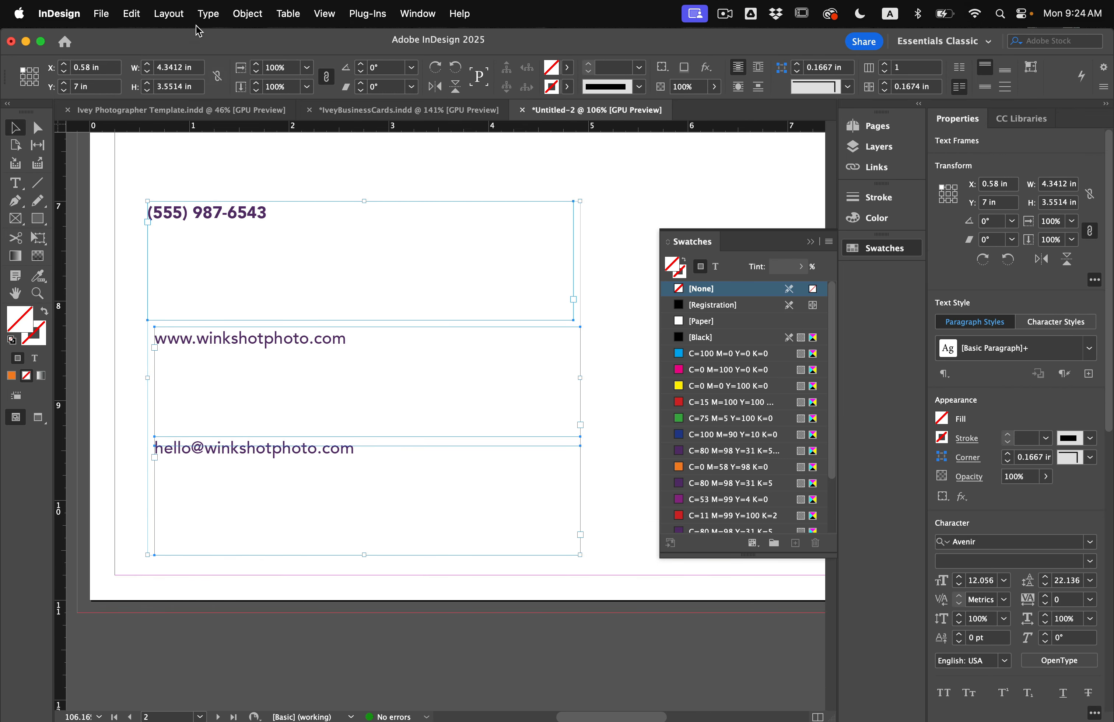
click(235, 9)
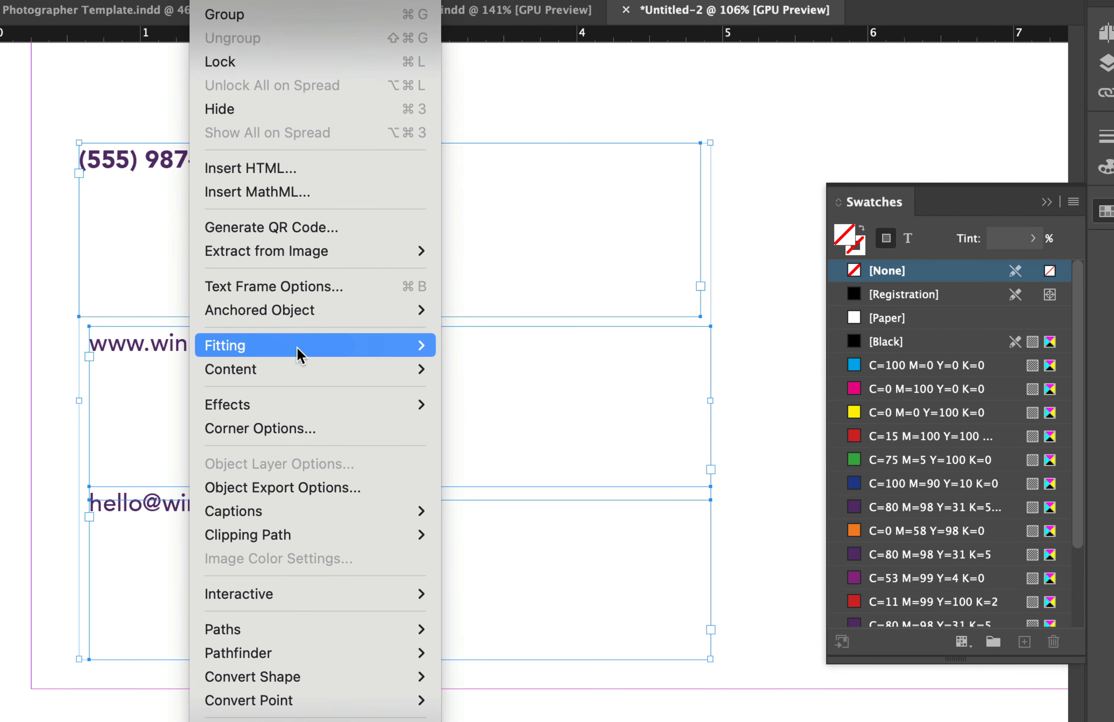
mouse_move(297, 340)
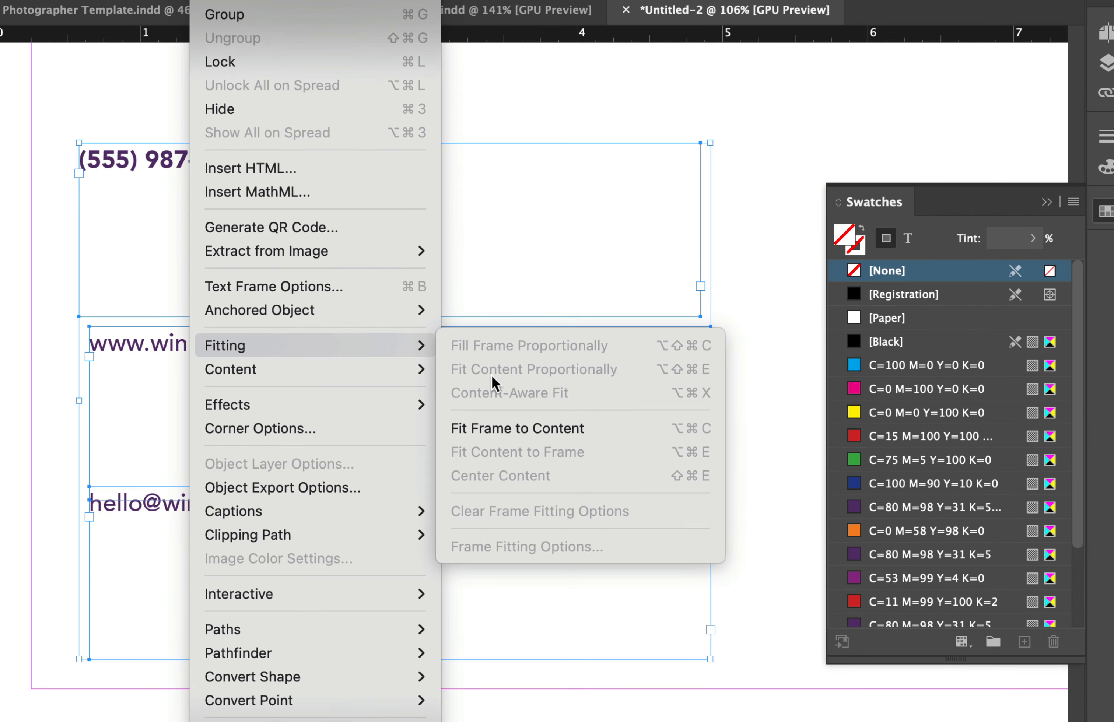
click(514, 428)
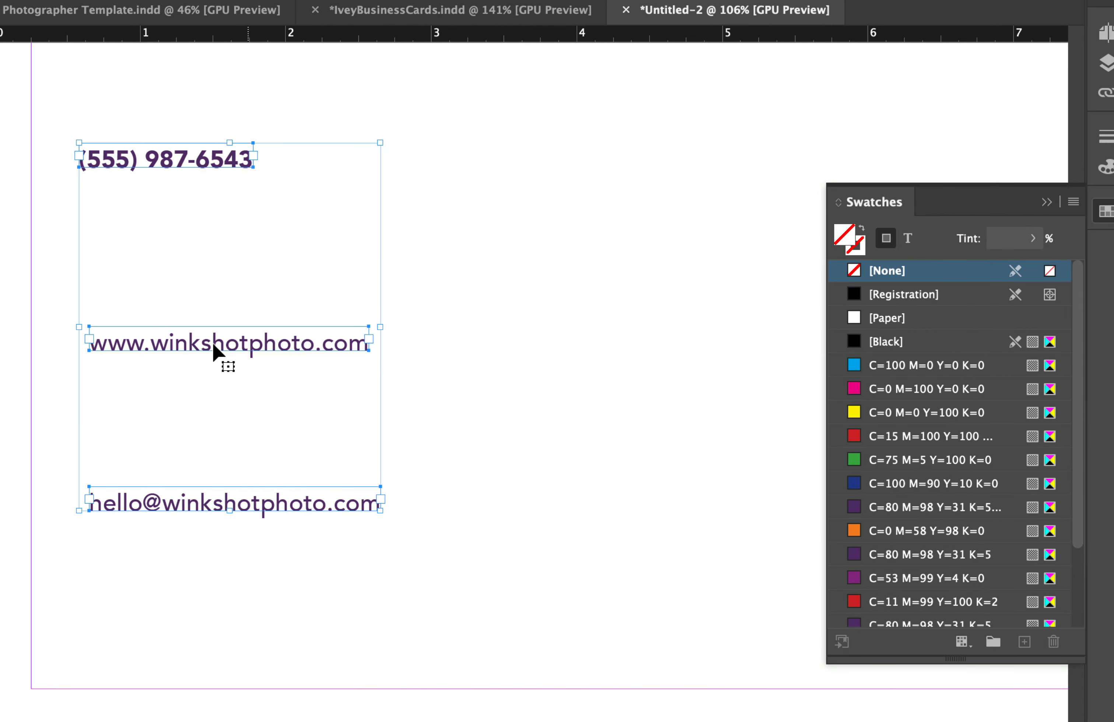
click(270, 307)
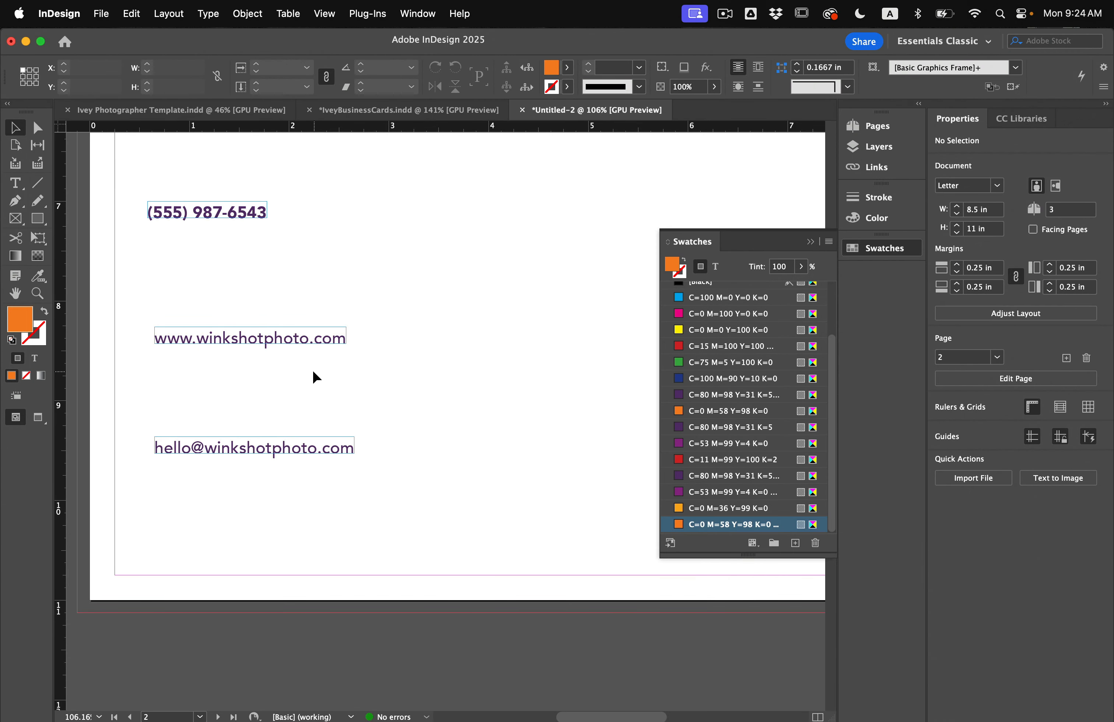
Line up the phone and e-mail frames side by side at Y 9.58 in, at X 0.65 in and X 2.8 in
drag(220, 450, 433, 470)
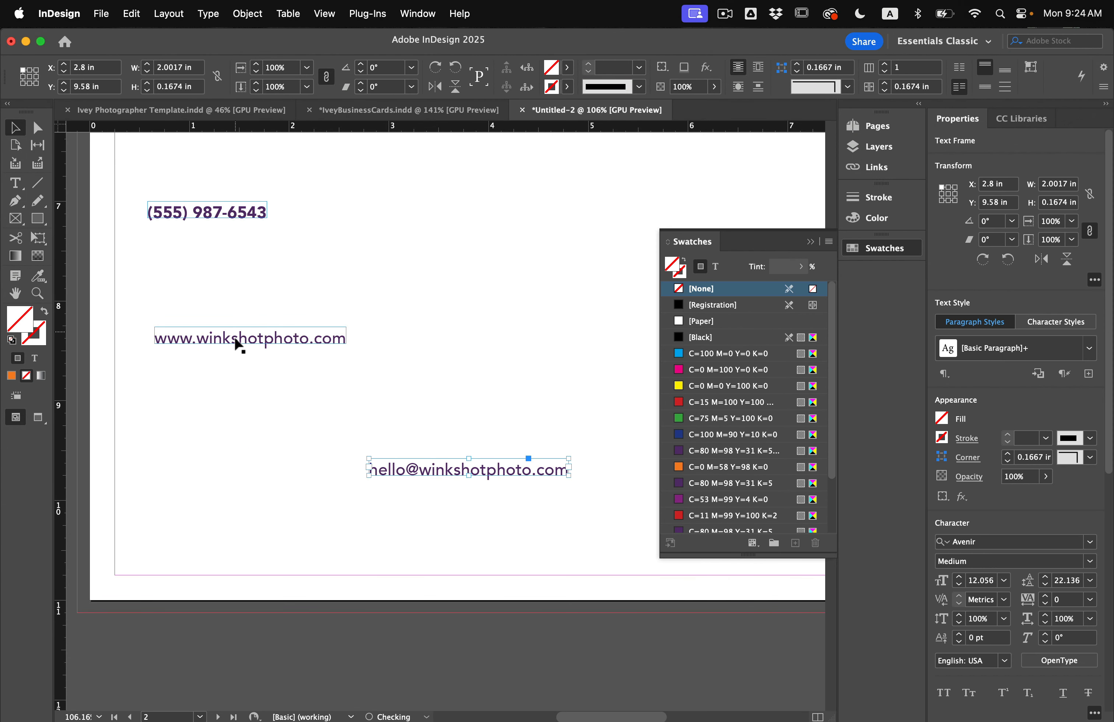
drag(236, 219, 241, 474)
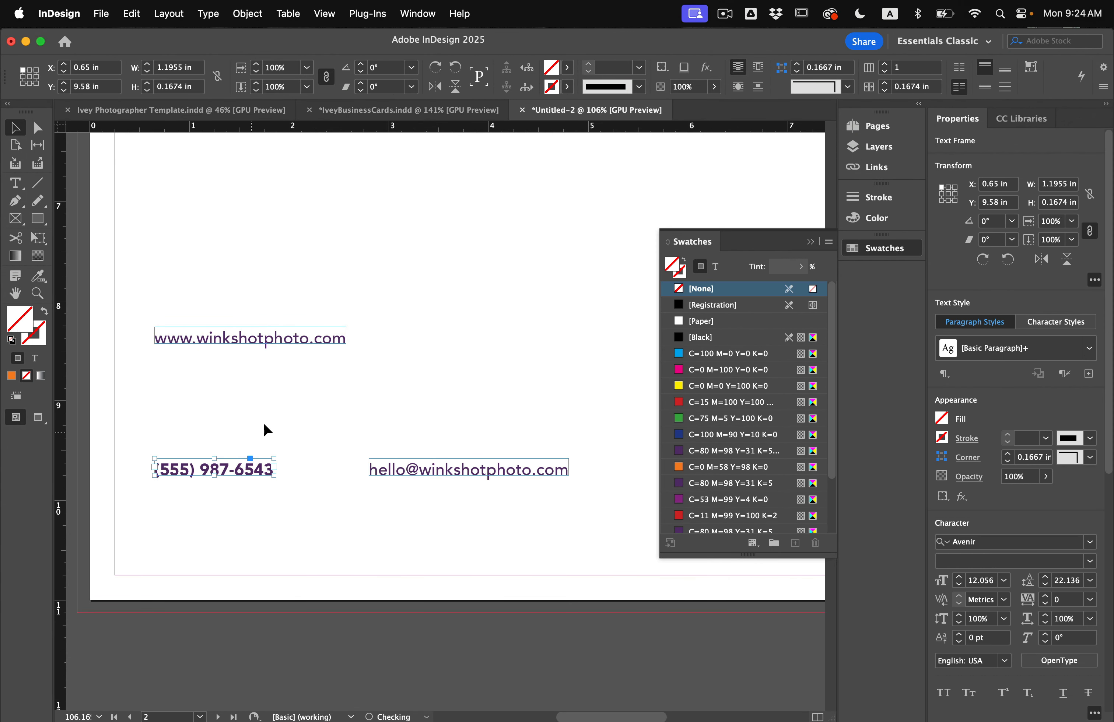
key(super+0)
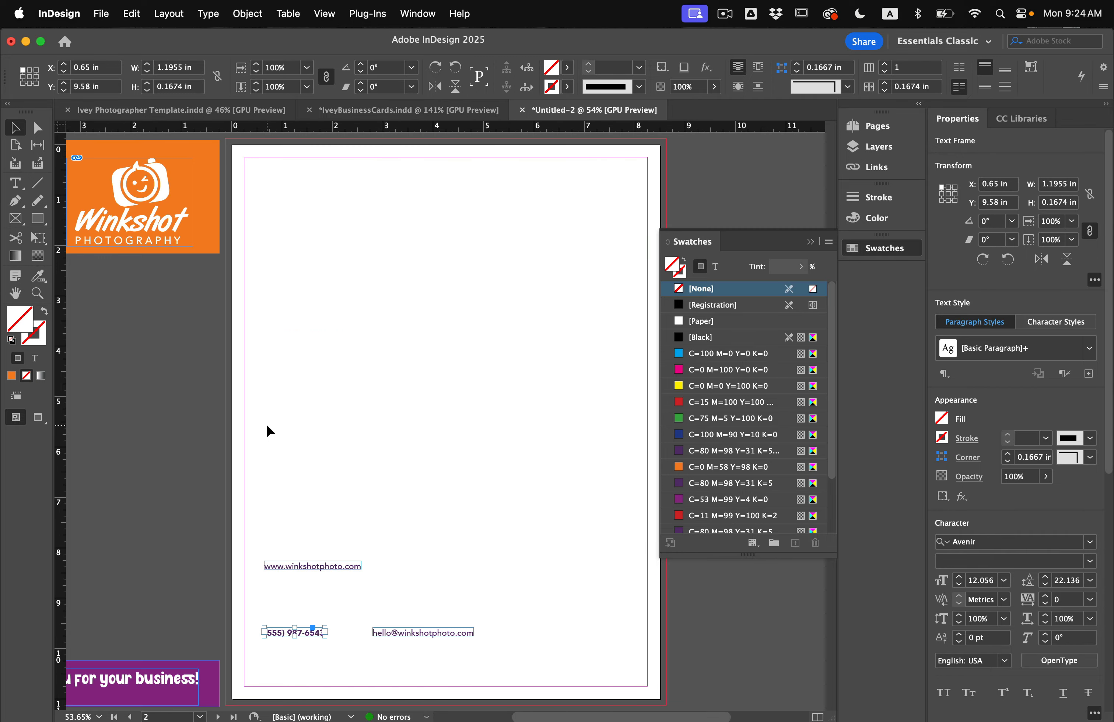
Move the orange shape from the pasteboard to page 2's lower-right corner and shorten it from above to about 1.39 in high
scroll(318, 438, down, 2)
scroll(314, 452, down, 1)
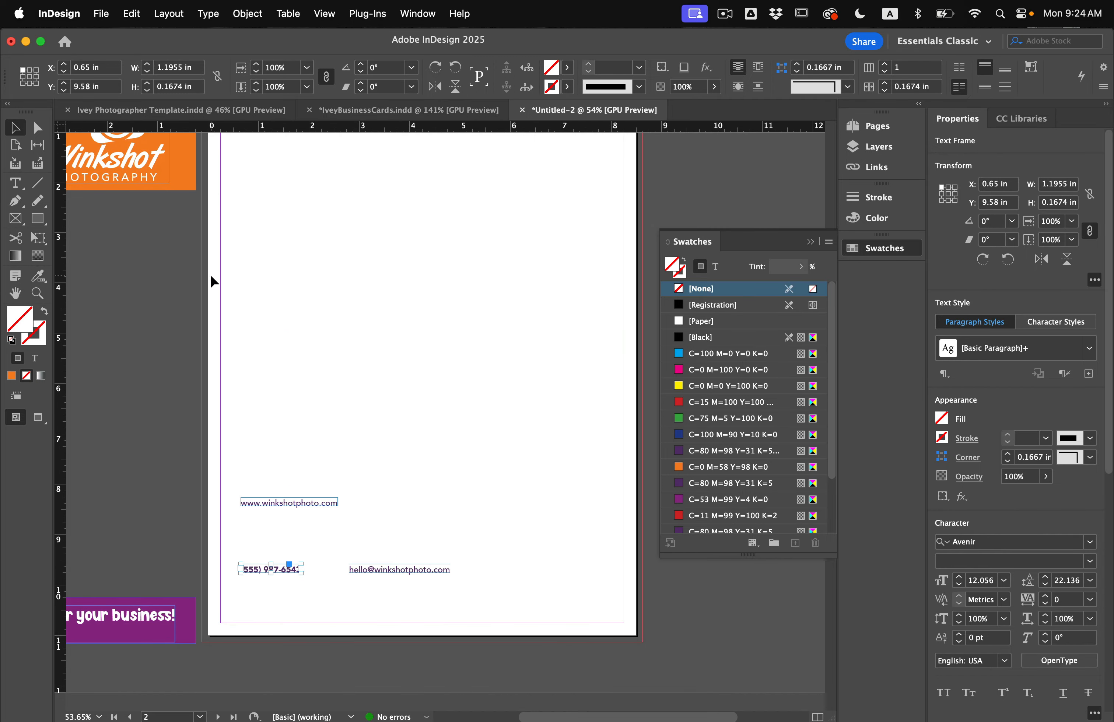
drag(187, 200, 626, 631)
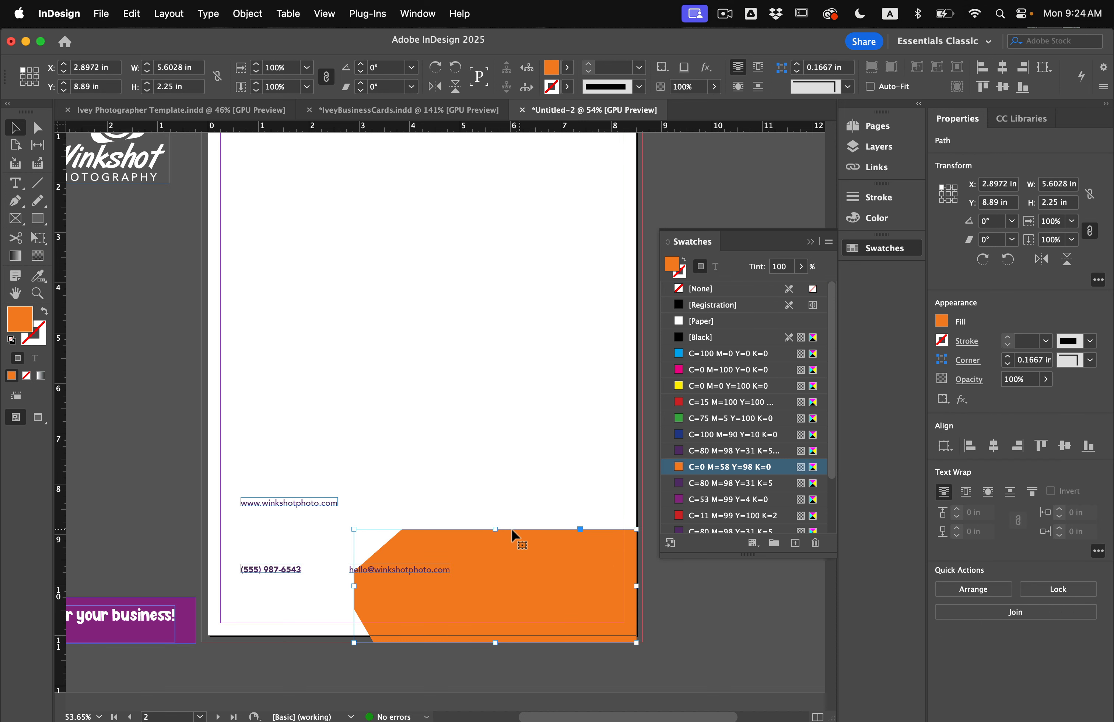
drag(512, 527, 511, 571)
Fill the angled shape in page 2's lower-right corner with the purple swatch C=53 M=99 Y=4 K=0
click(730, 501)
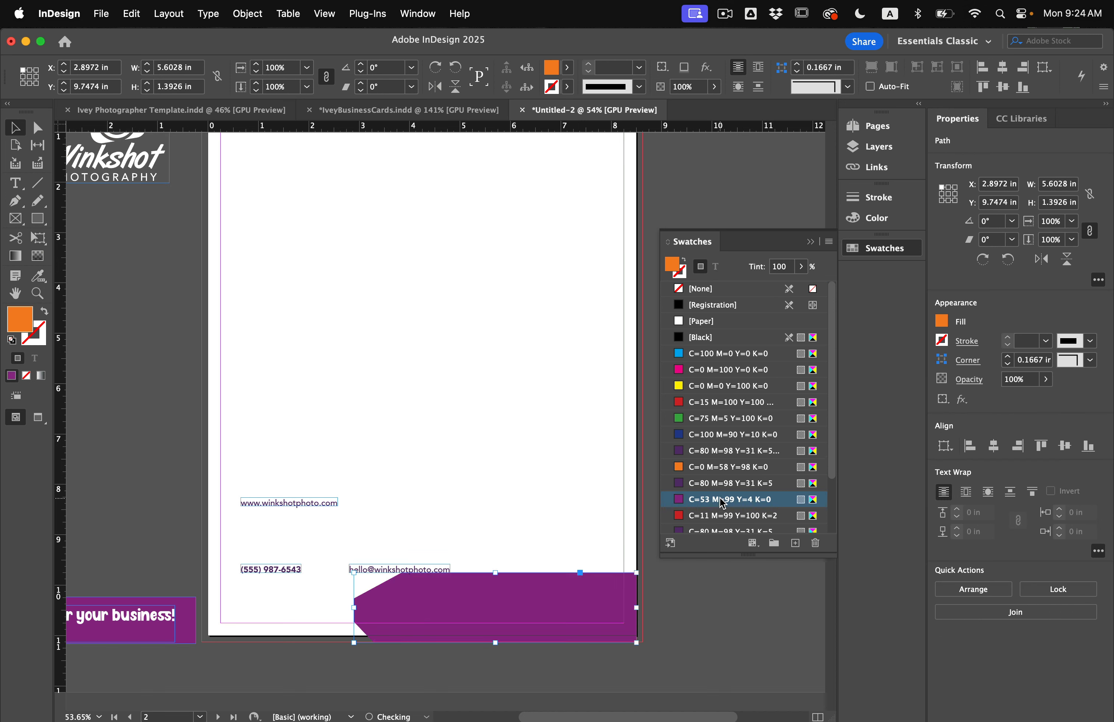
scroll(788, 461, down, 2)
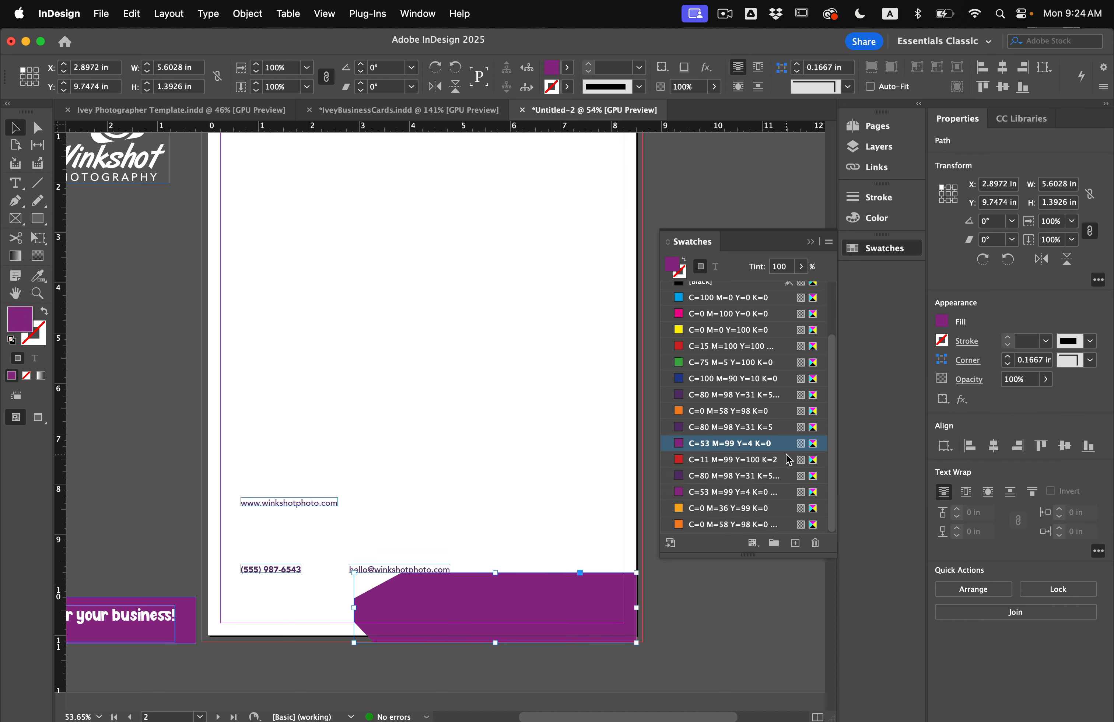
Fill the angled footer shape on page 2 with swatch C=0 M=36 Y=99 K=0 and extend it leftward to about X 1 in
click(731, 507)
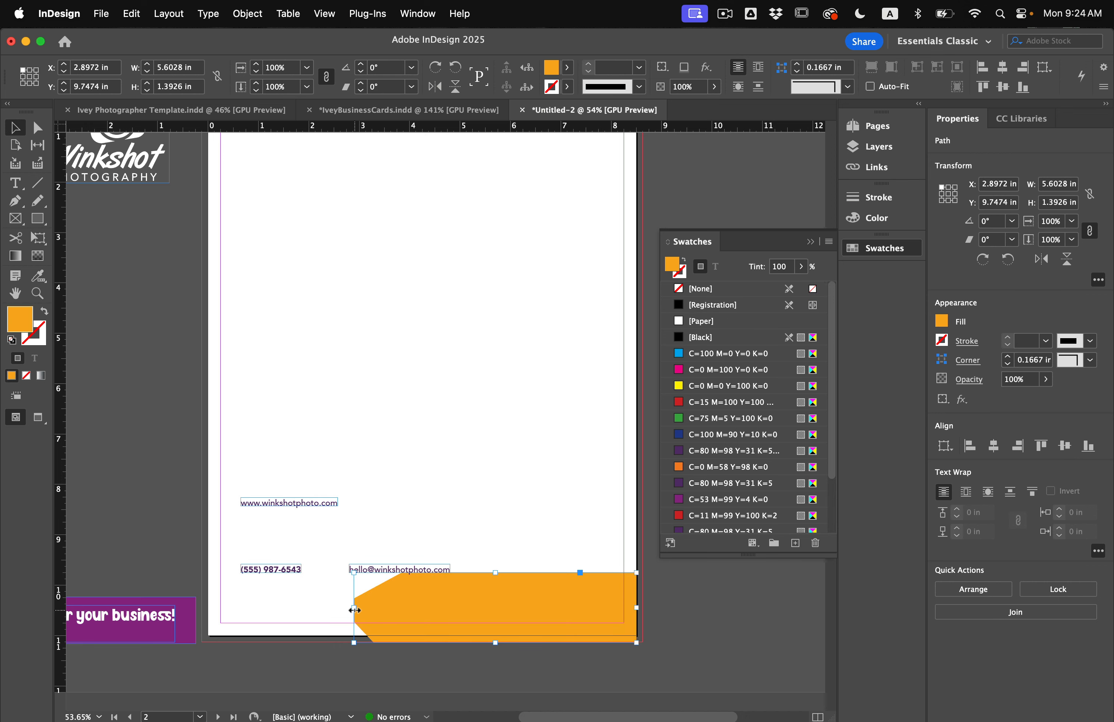
drag(354, 609, 258, 604)
click(327, 499)
Reshape the orange footer by pulling its lower-left anchor out to the bleed corner and forming a dip in its upper edge
scroll(326, 499, up, 3)
scroll(326, 498, down, 2)
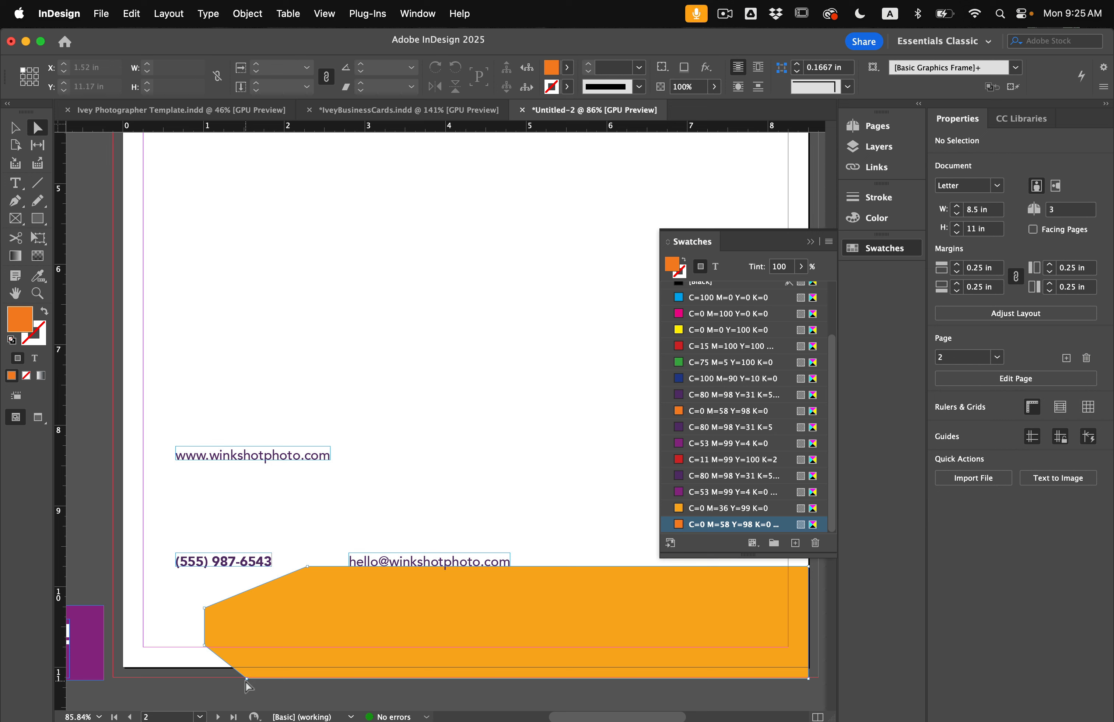
drag(246, 678, 112, 679)
drag(204, 645, 609, 589)
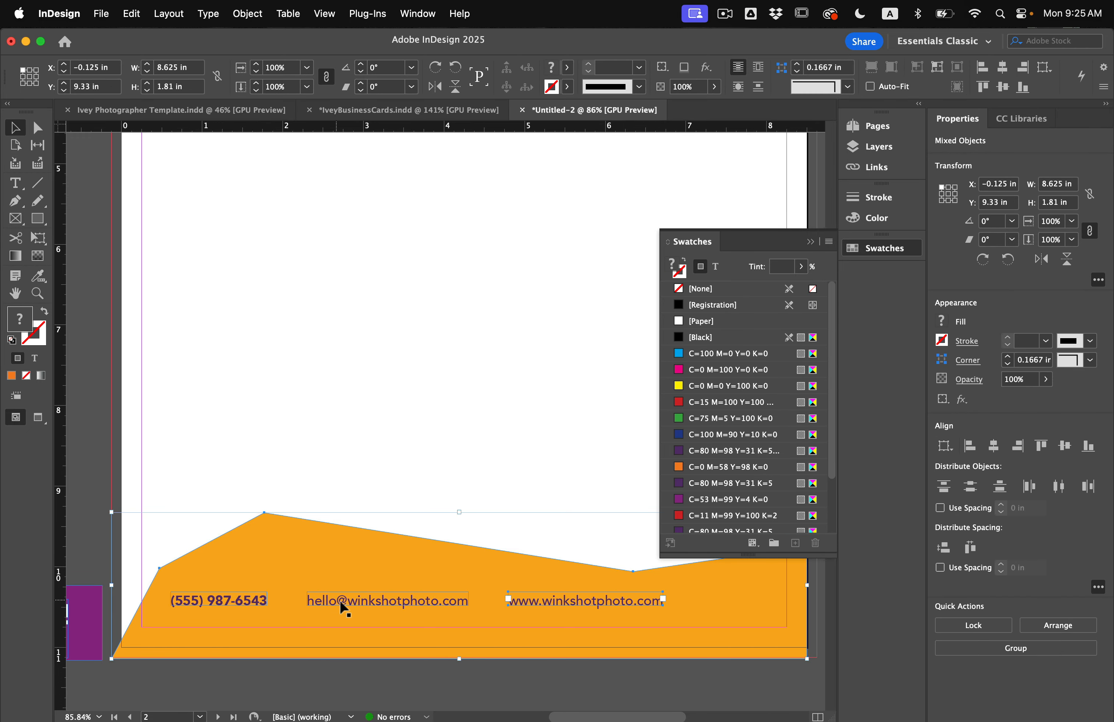
Spread the phone, e-mail and website frames evenly in one row across the orange footer at Y 10.27 in
shift+click(487, 596)
drag(662, 591, 724, 576)
scroll(727, 588, right, 2)
key(super+z)
drag(603, 565, 615, 558)
scroll(660, 595, right, 2)
scroll(550, 510, down, 1)
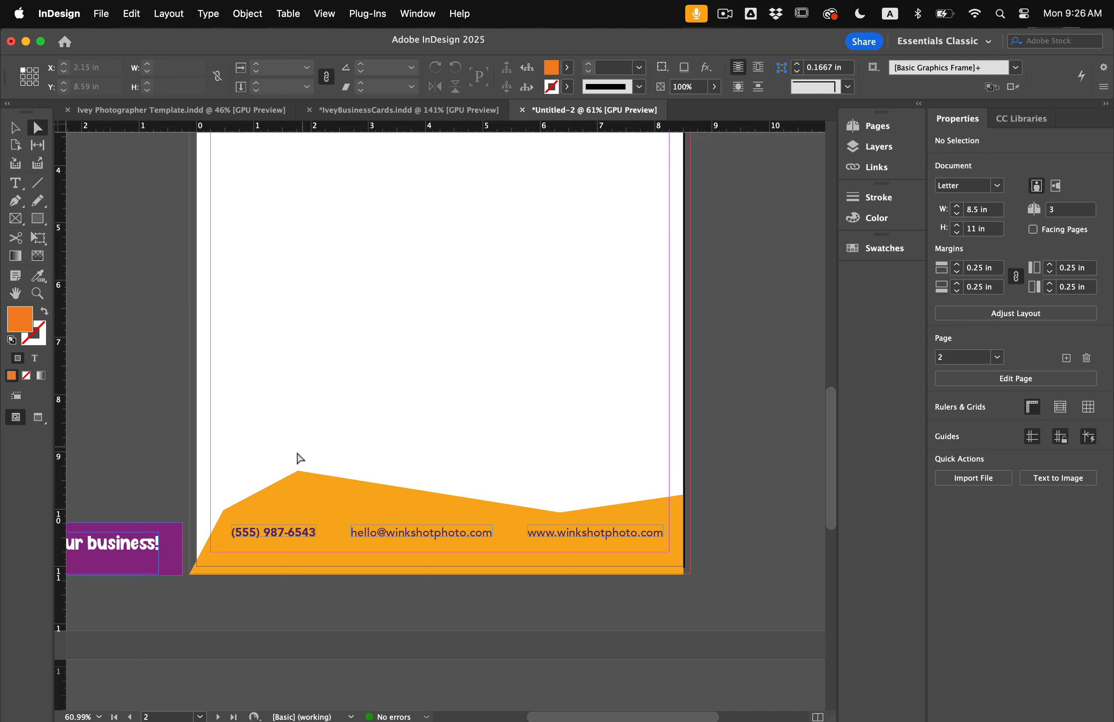
Lower the peak anchor on the orange footer's upper edge slightly
drag(291, 464, 315, 481)
key(shift+Down)
key(v)
click(317, 422)
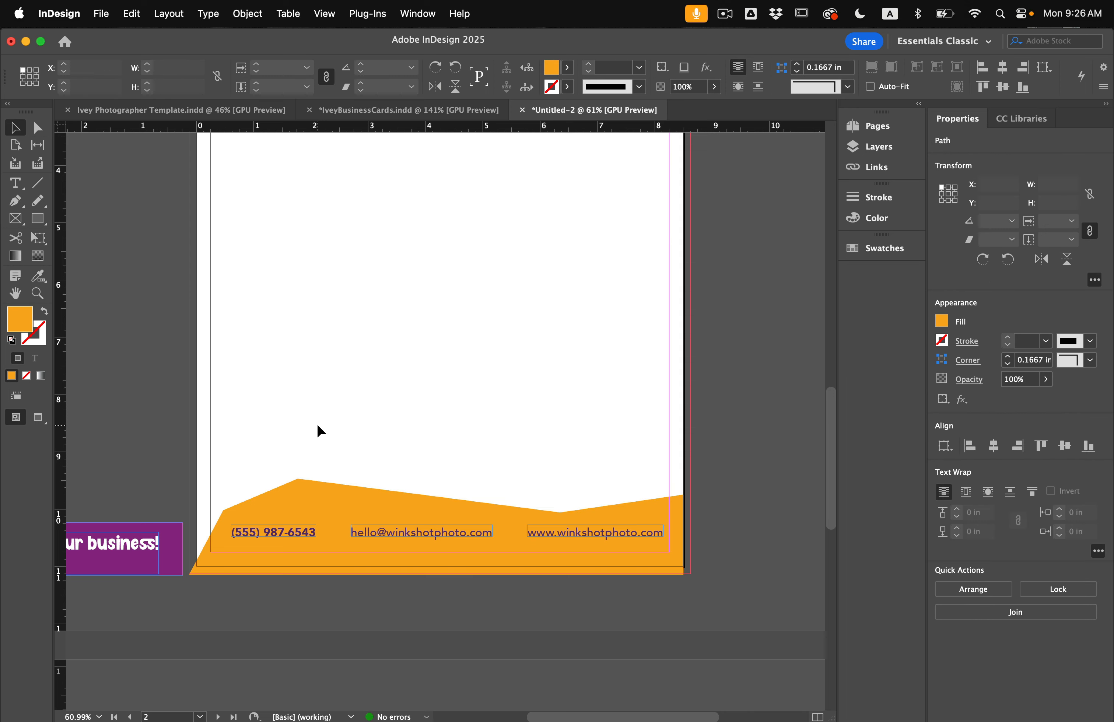
Change the text colour of the phone, e-mail and website frames in the footer to [Paper] and preview the page
click(300, 532)
shift+click(415, 532)
shift+click(574, 532)
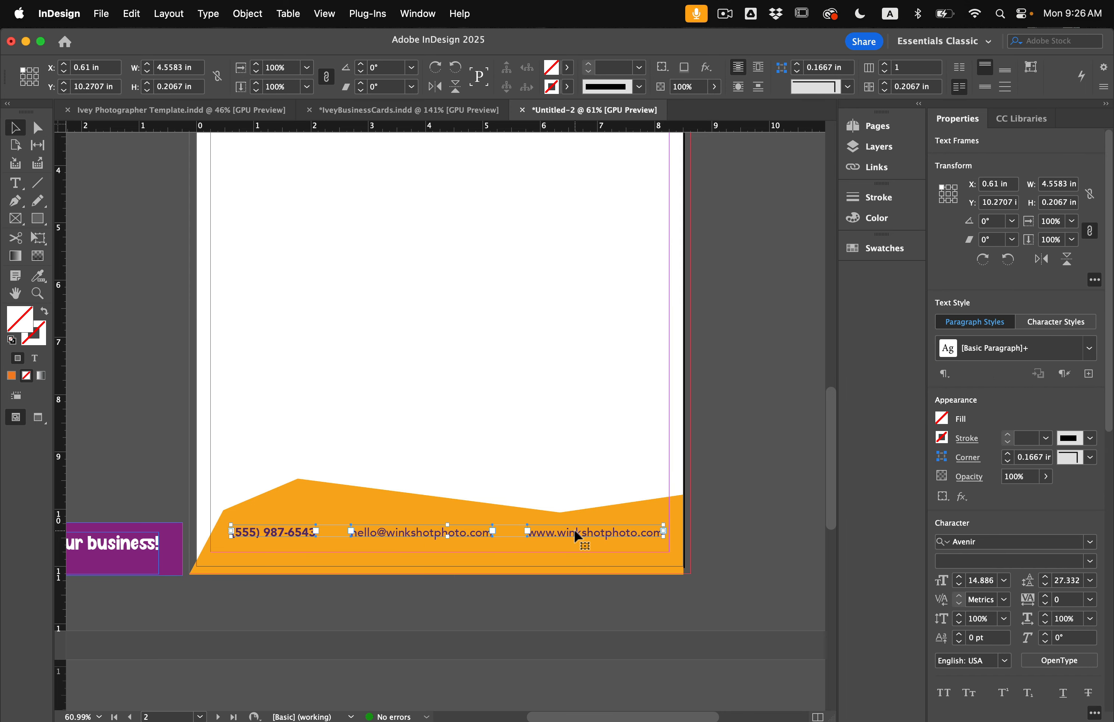
click(566, 68)
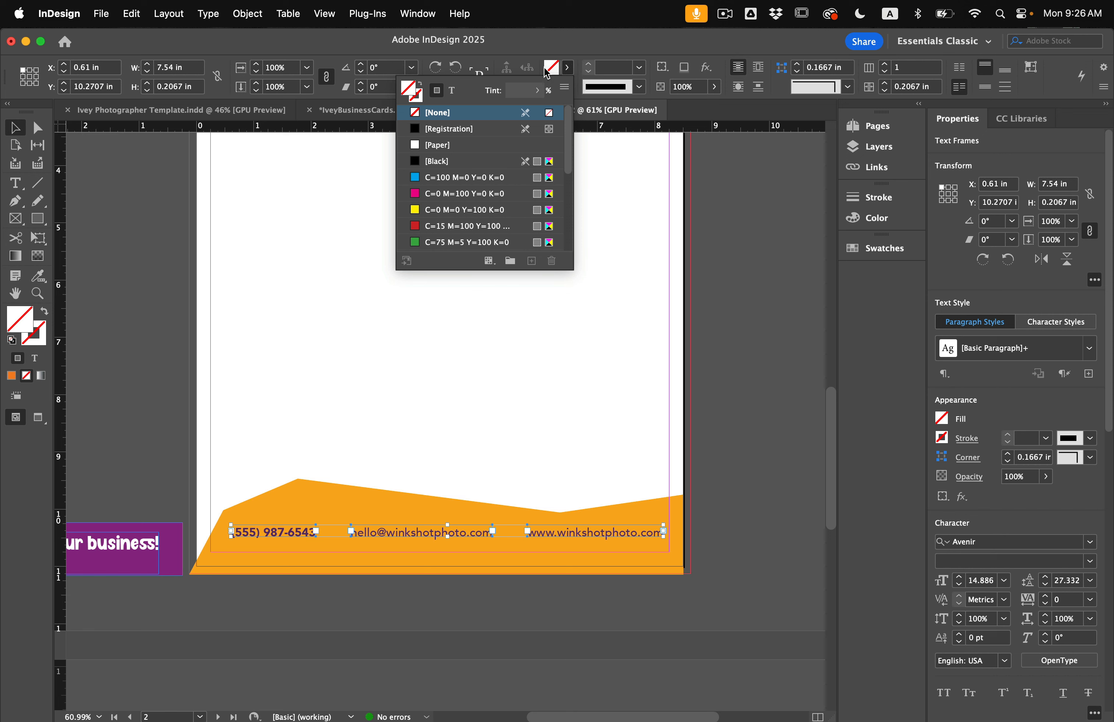
click(453, 90)
scroll(451, 124, up, 5)
click(445, 146)
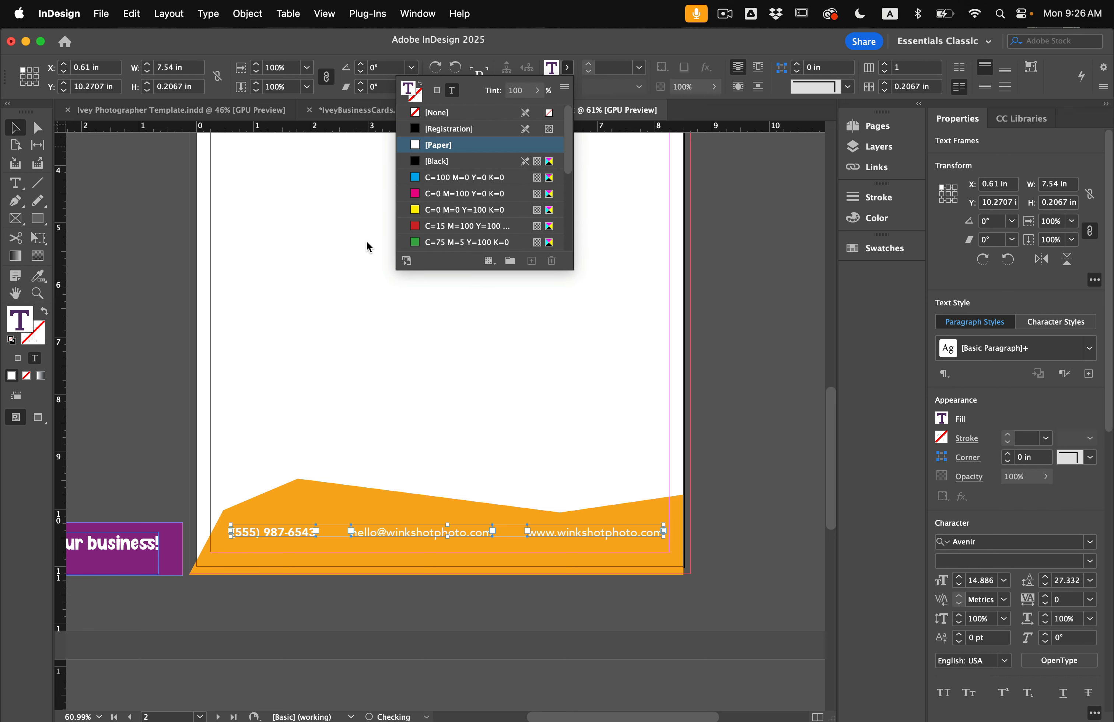
click(278, 382)
key(w)
scroll(275, 392, down, 3)
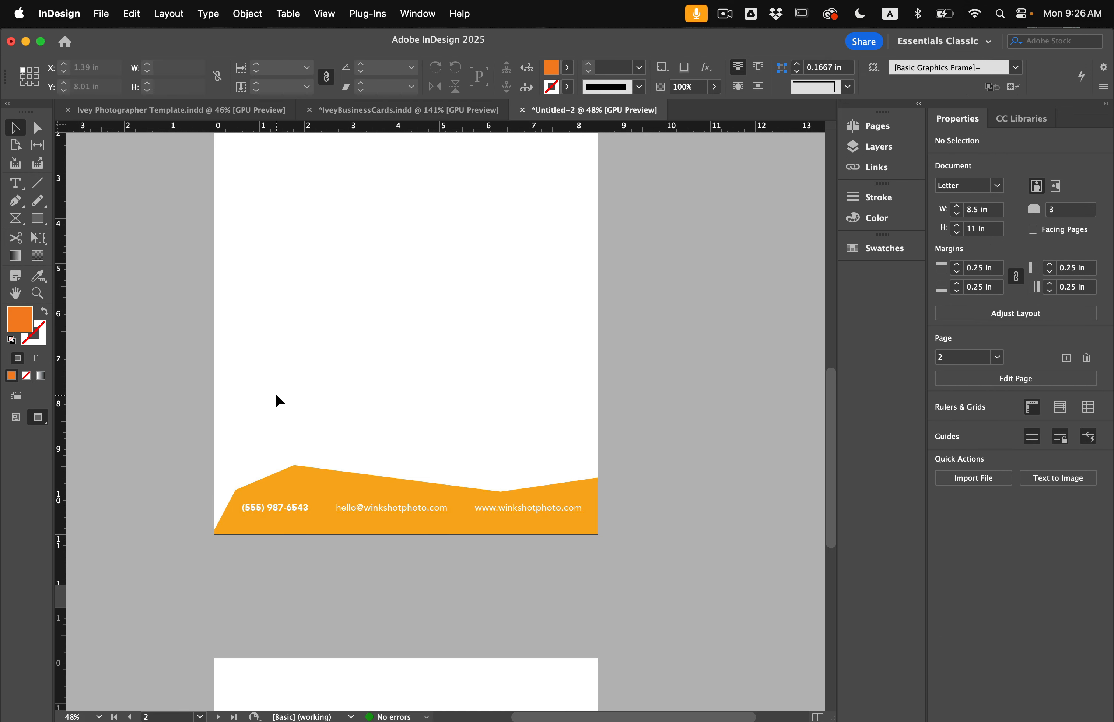
Swap the phone and e-mail frames in the footer so the e-mail comes first and the phone is in the middle
click(351, 502)
drag(355, 507, 440, 517)
click(284, 429)
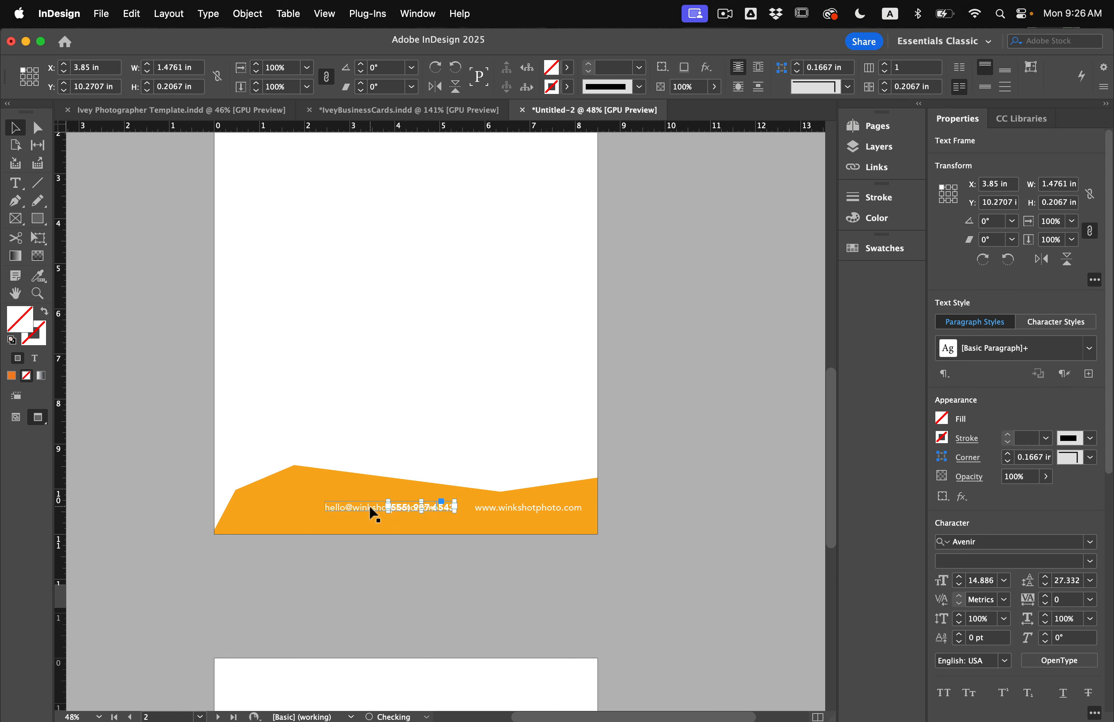
drag(369, 507, 292, 509)
click(352, 412)
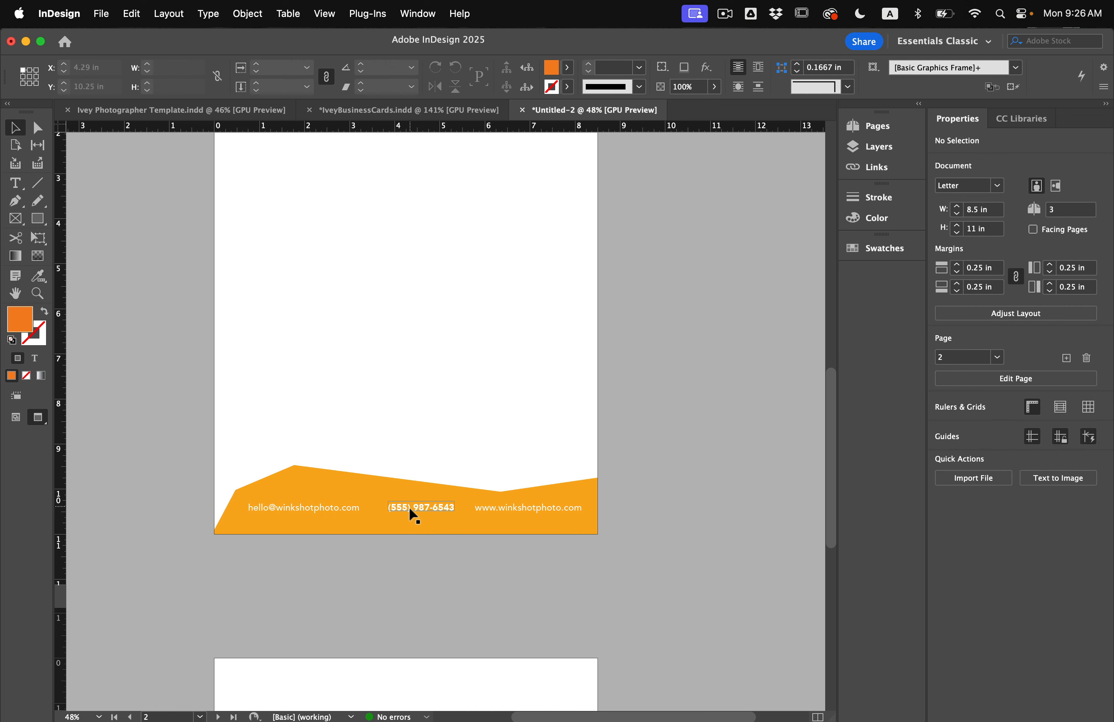
drag(408, 506, 405, 506)
click(427, 428)
scroll(426, 427, up, 2)
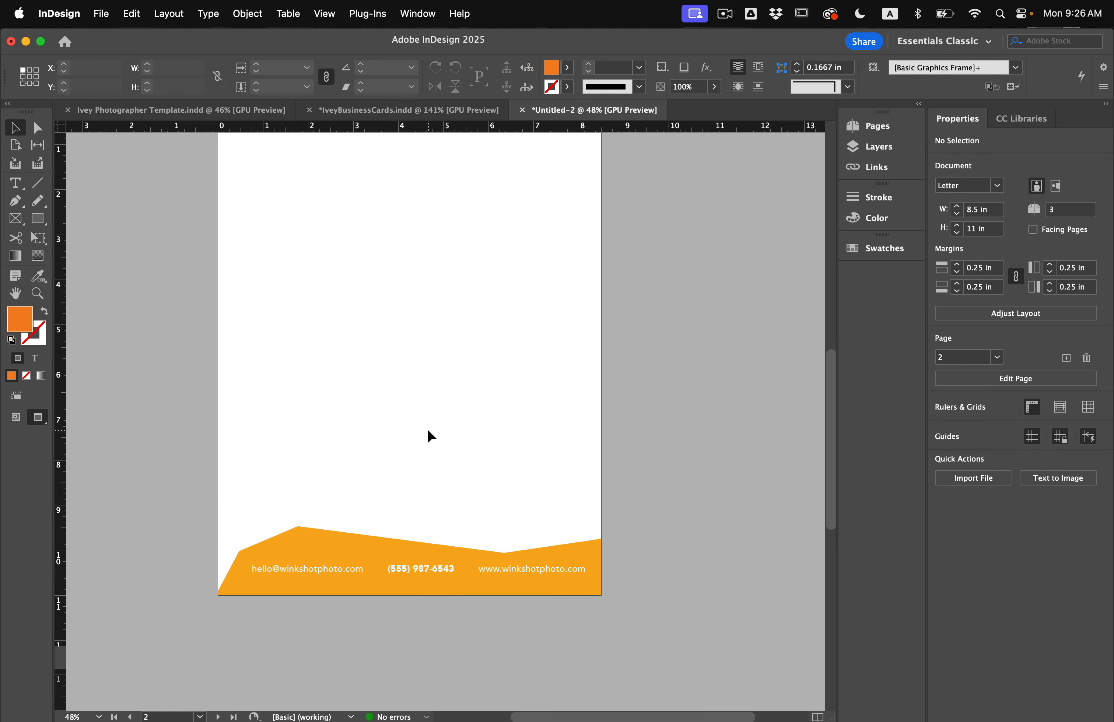
Move the white Winkshot logo frame from the pasteboard to page 2's upper-left area, at X 0.73 in and Y 0.425 in
key(w)
scroll(427, 428, down, 2)
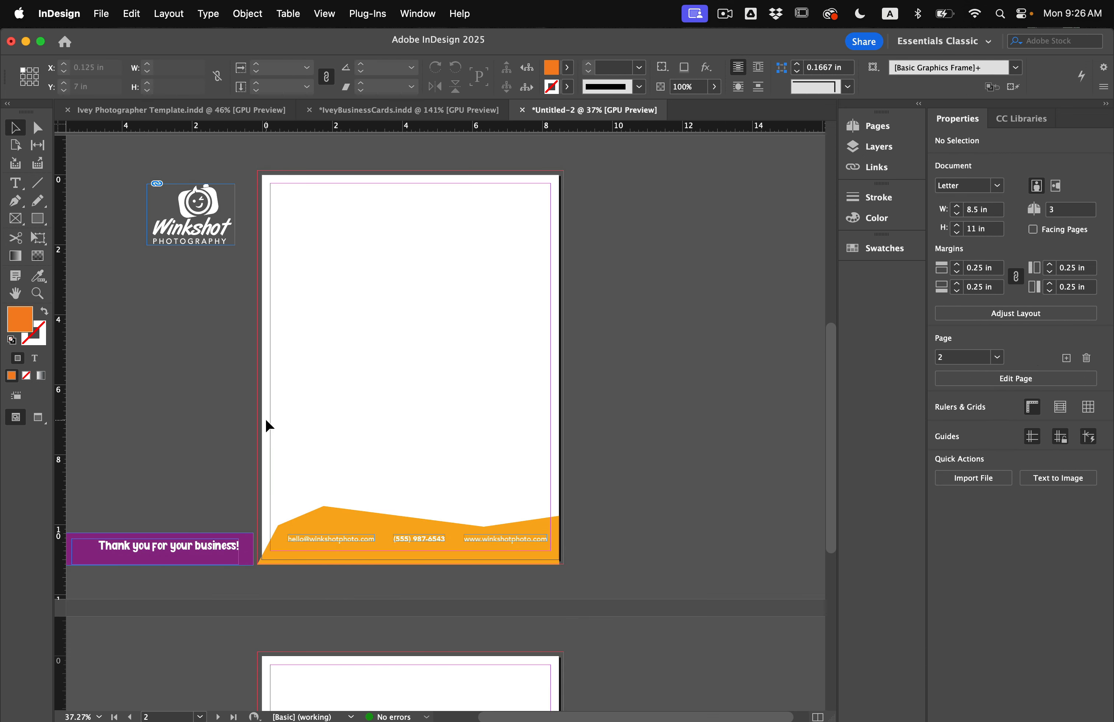
scroll(150, 501, left, 3)
scroll(150, 500, up, 2)
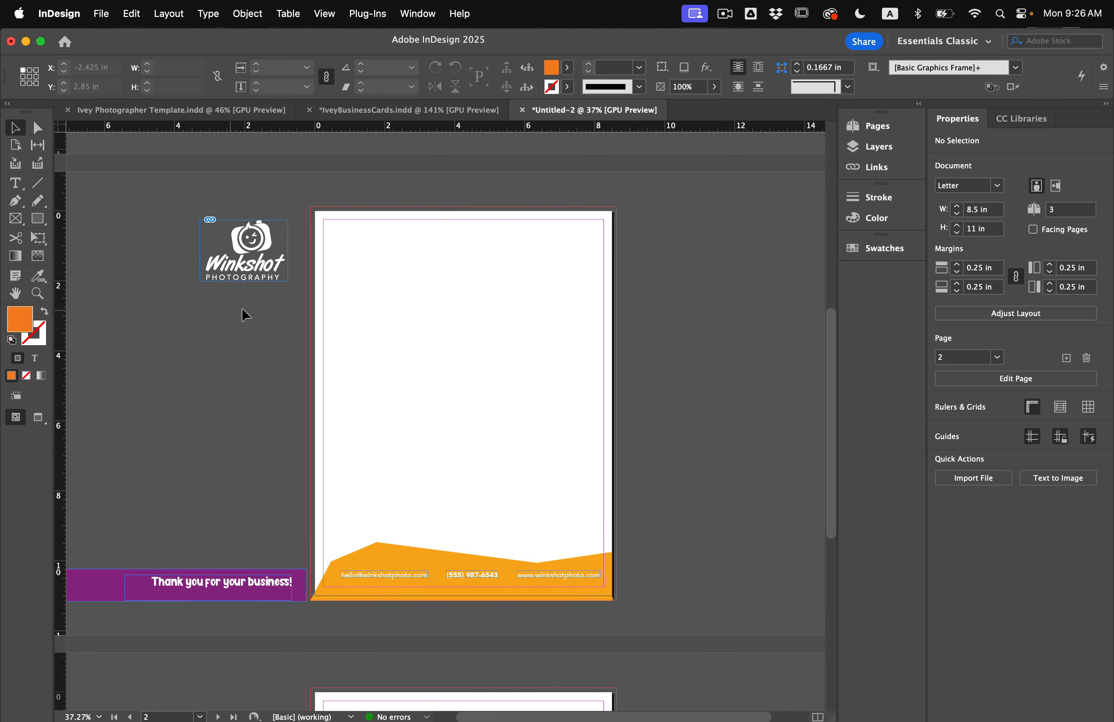
drag(272, 280, 408, 283)
Shift the linked artwork rightward inside the logo frame until the orange and purple logo version fills the frame
click(384, 256)
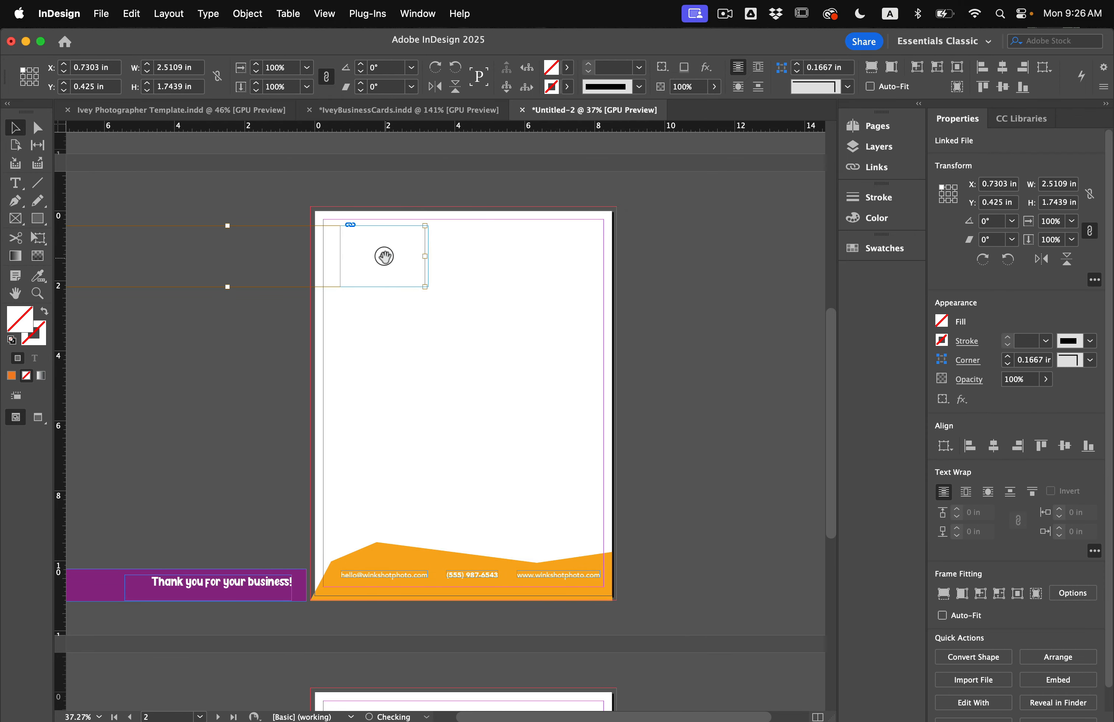
key(shift+Right)
key(shift+Right)
key(shift+Right)
key(shift+Right)
key(shift+Right)
key(shift+Right)
key(shift+Right)
key(shift+Right)
key(shift+Right)
key(shift+Right)
key(shift+Right)
key(shift+Right)
key(shift+Right)
key(shift+Right)
key(shift+Right)
key(shift+Right)
key(shift+Right)
key(shift+Right)
key(shift+Right)
key(shift+Right)
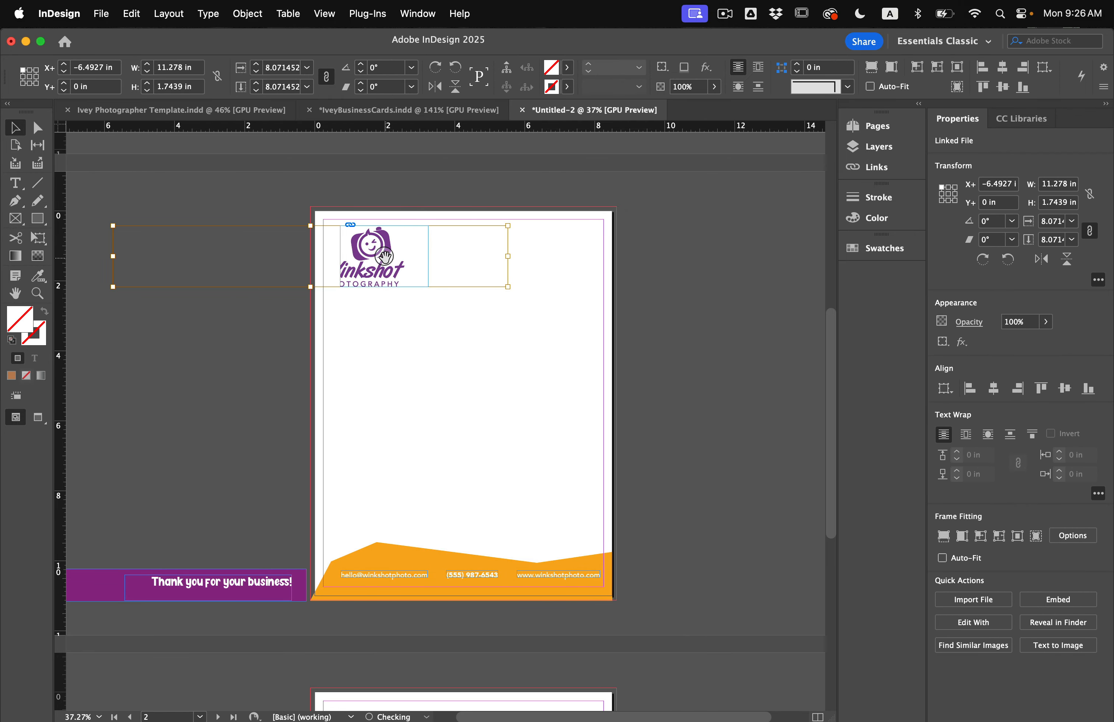
key(shift+Right)
key(shift+Right)
key(shift+Right)
key(shift+Right)
key(shift+Right)
key(shift+Right)
key(shift+Right)
key(shift+Right)
key(shift+Right)
key(shift+Right)
key(shift+Right)
key(shift+Right)
key(shift+Right)
key(shift+Right)
key(shift+Right)
key(shift+Right)
key(shift+Right)
key(shift+Right)
key(shift+Right)
key(shift+Right)
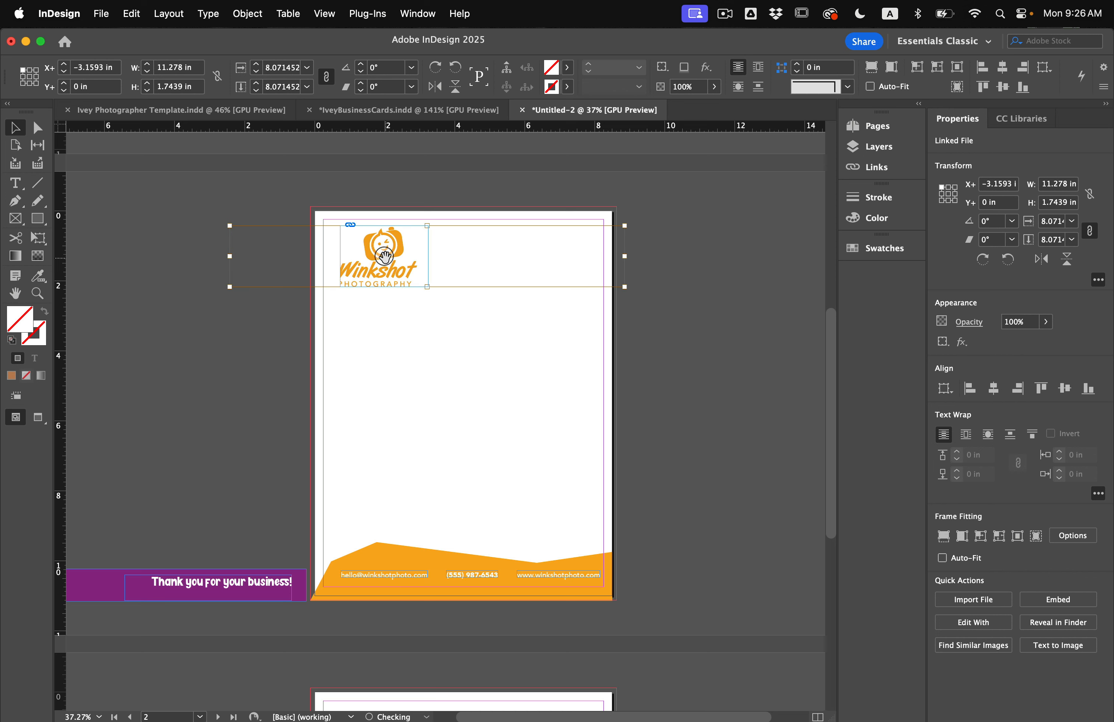
key(shift+Right)
key(shift+Right)
key(shift+Right)
key(shift+Right)
key(shift+Right)
key(shift+Right)
key(shift+Right)
key(shift+Right)
key(shift+Right)
key(shift+Right)
key(shift+Right)
key(shift+Right)
key(shift+Right)
key(shift+Right)
key(shift+Right)
key(shift+Right)
key(shift+Right)
key(shift+Right)
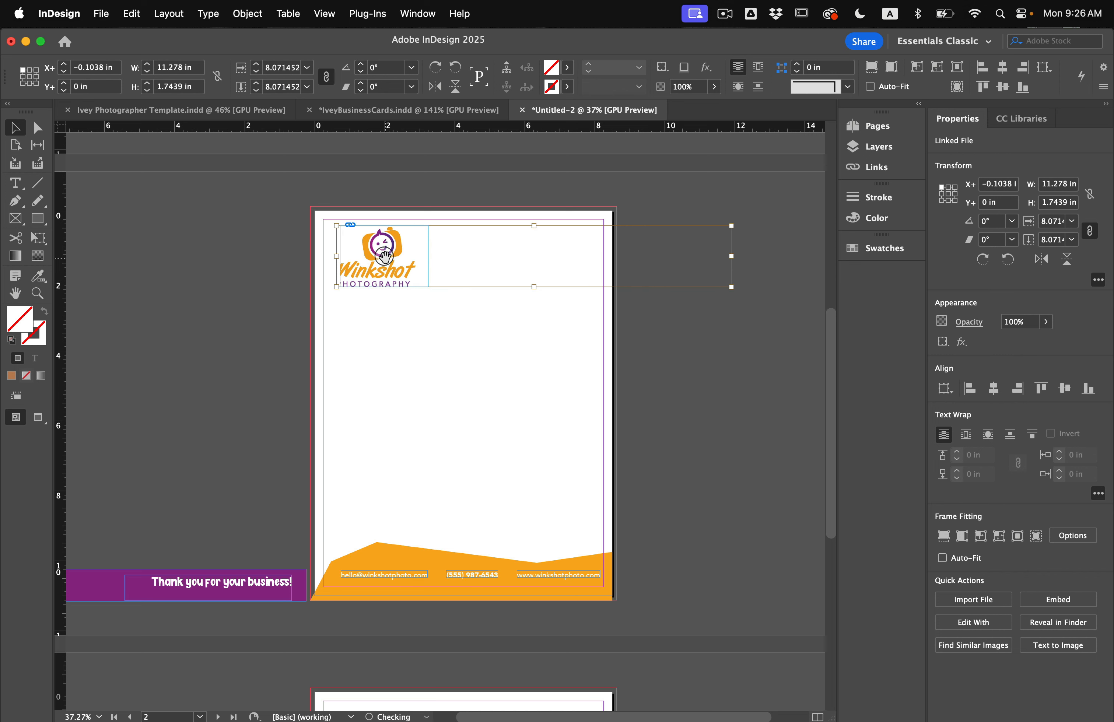
key(Left)
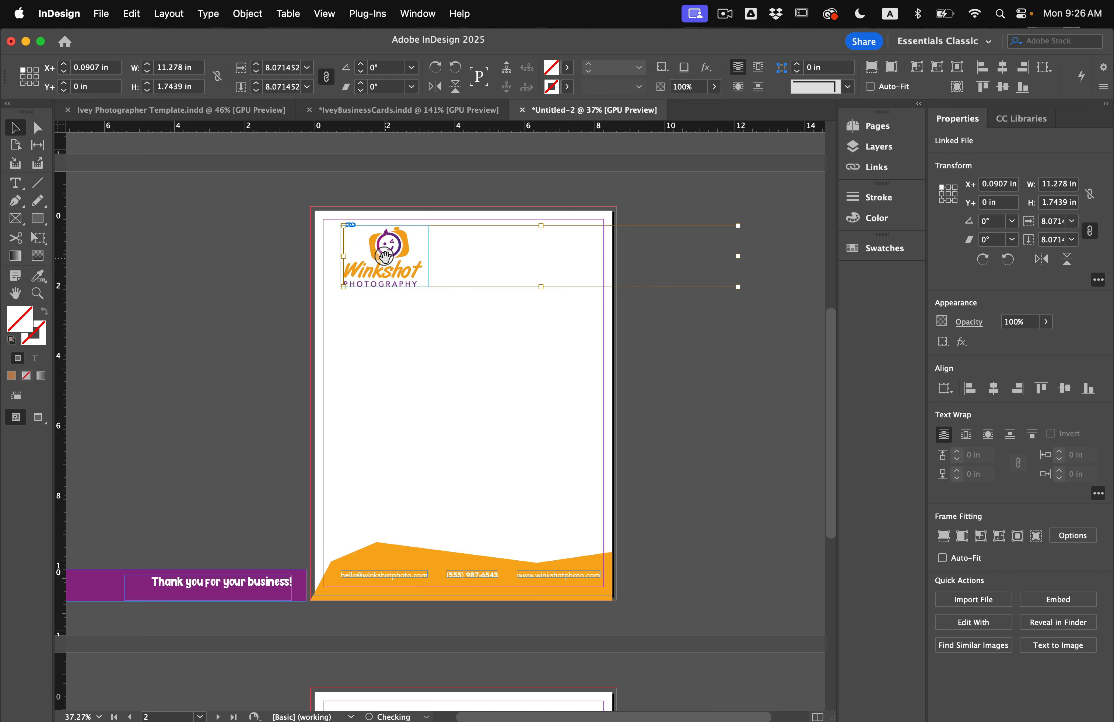
click(381, 342)
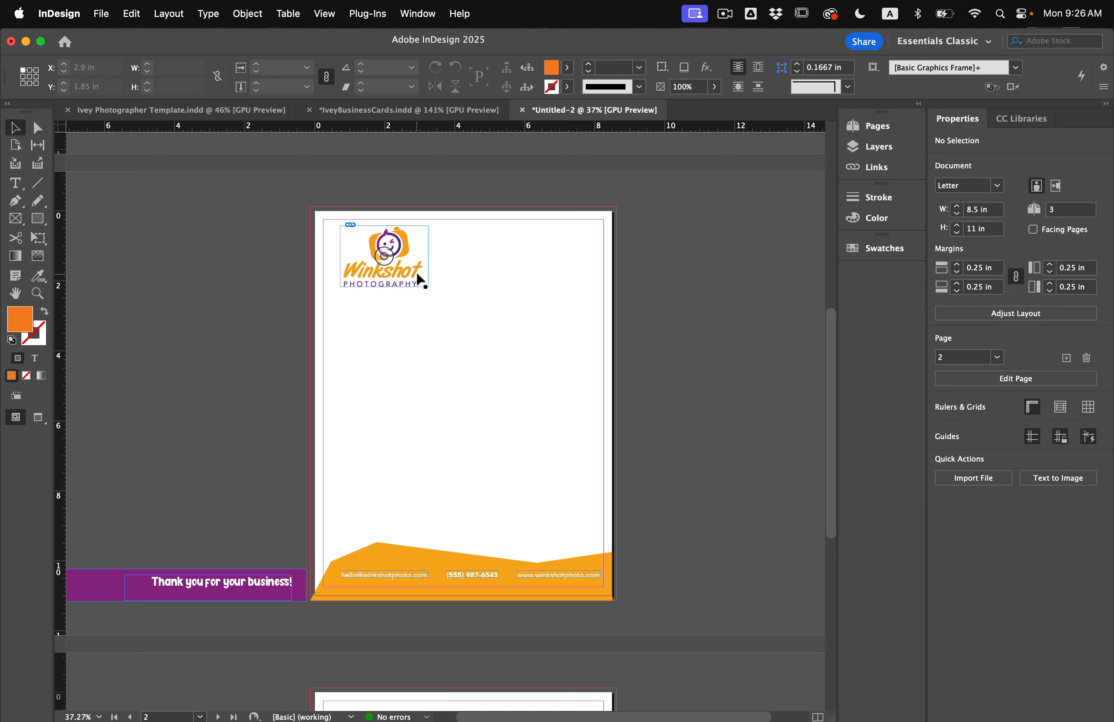
Enlarge the page 2 logo to about 2.89 in by 2.01 in and reposition it at X 0.3 in and Y 0.4 in
click(419, 280)
drag(428, 287, 441, 296)
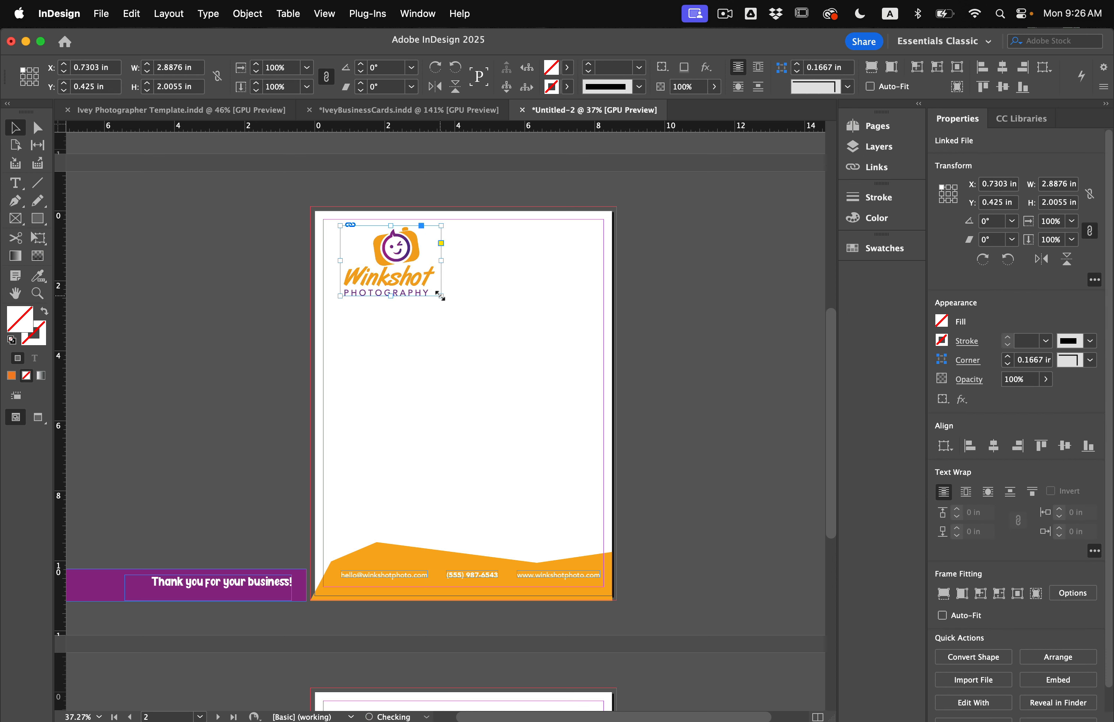
key(shift+Left)
key(shift+Left)
key(shift+Left)
key(Up)
key(shift+Up)
key(shift+Up)
key(Up)
key(Left)
key(Down)
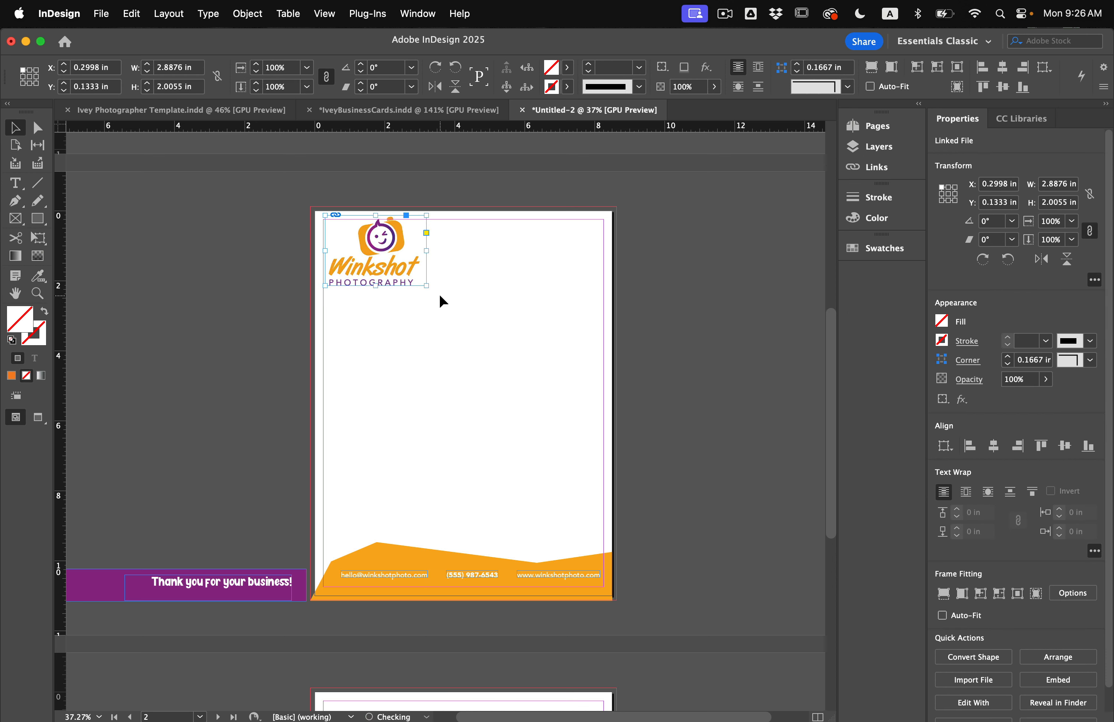
key(shift+Down)
key(shift+Down)
click(451, 316)
key(w)
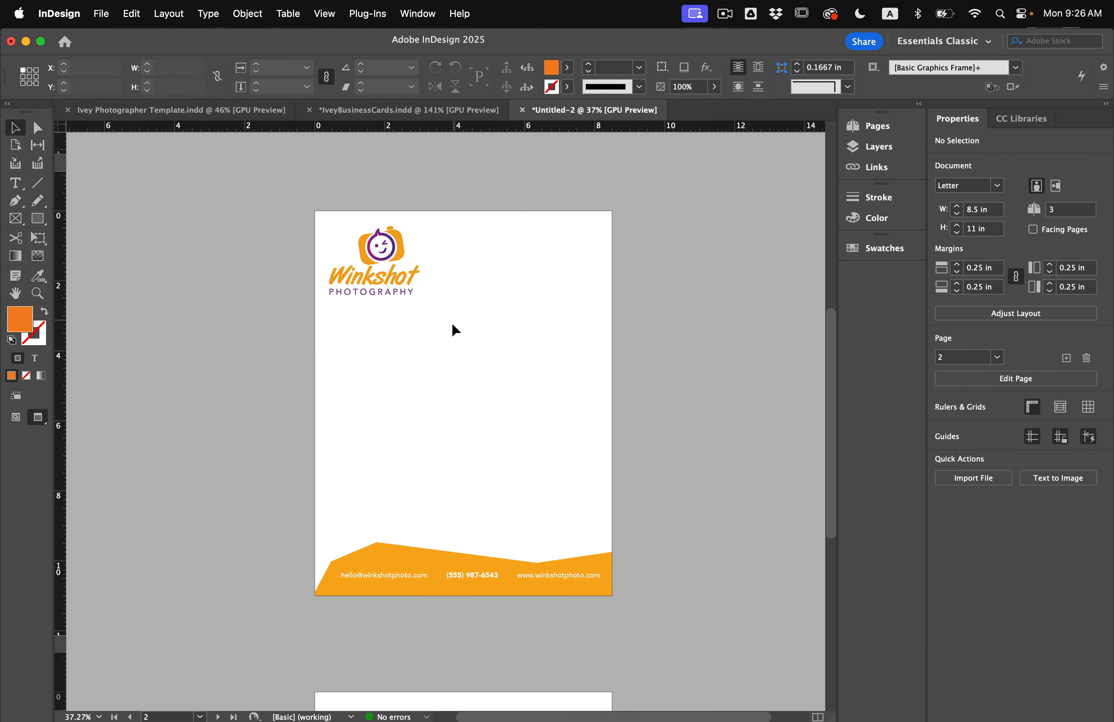
key(w)
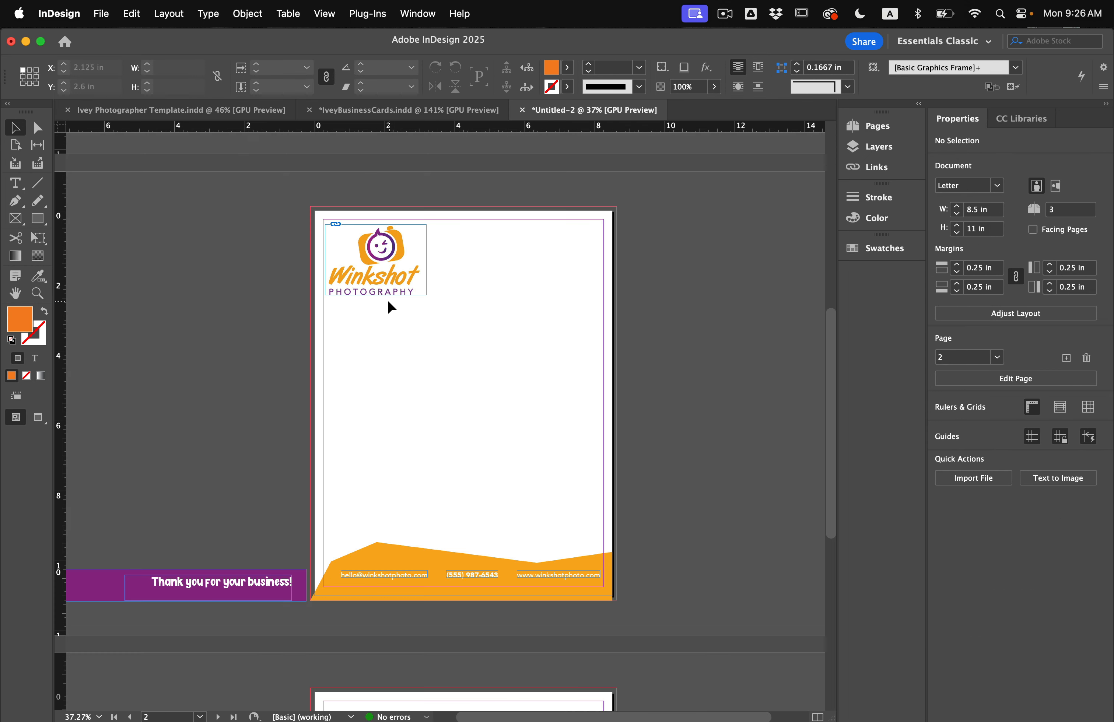
Try the logo against the right margin in page 2's upper-right corner, at X 5.36 in
drag(395, 284, 572, 281)
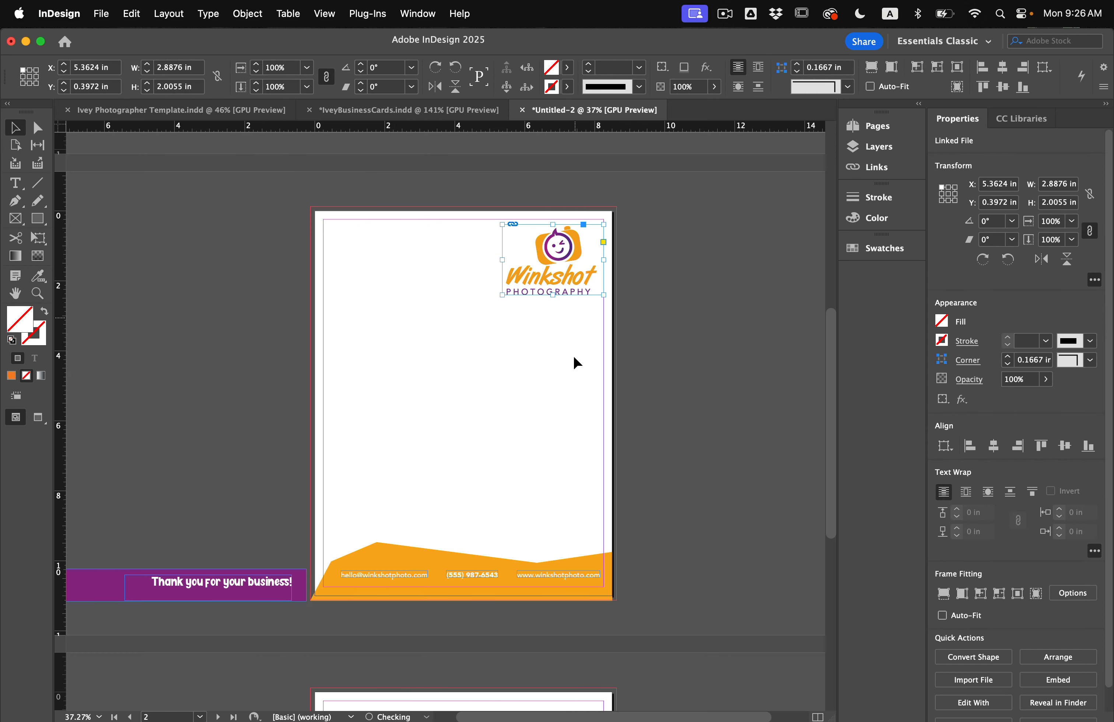
click(573, 358)
key(w)
key(cmd+z)
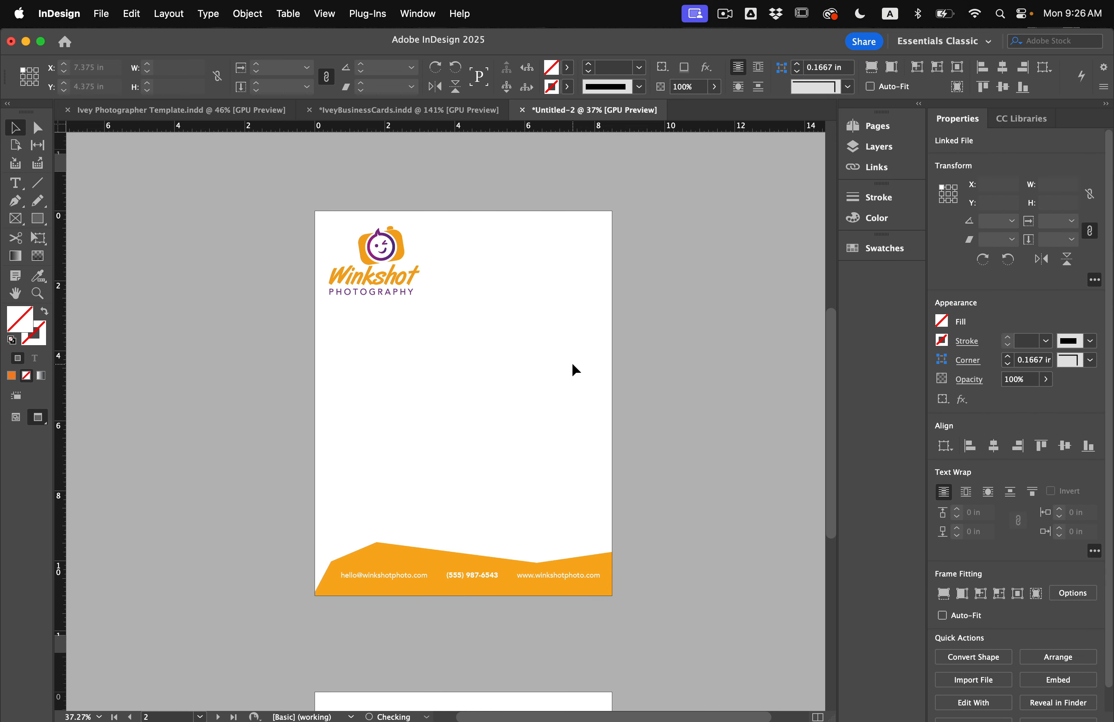
click(572, 362)
Move the vertical dotted line from the pasteboard onto page 2, beneath the left half of the logo
key(w)
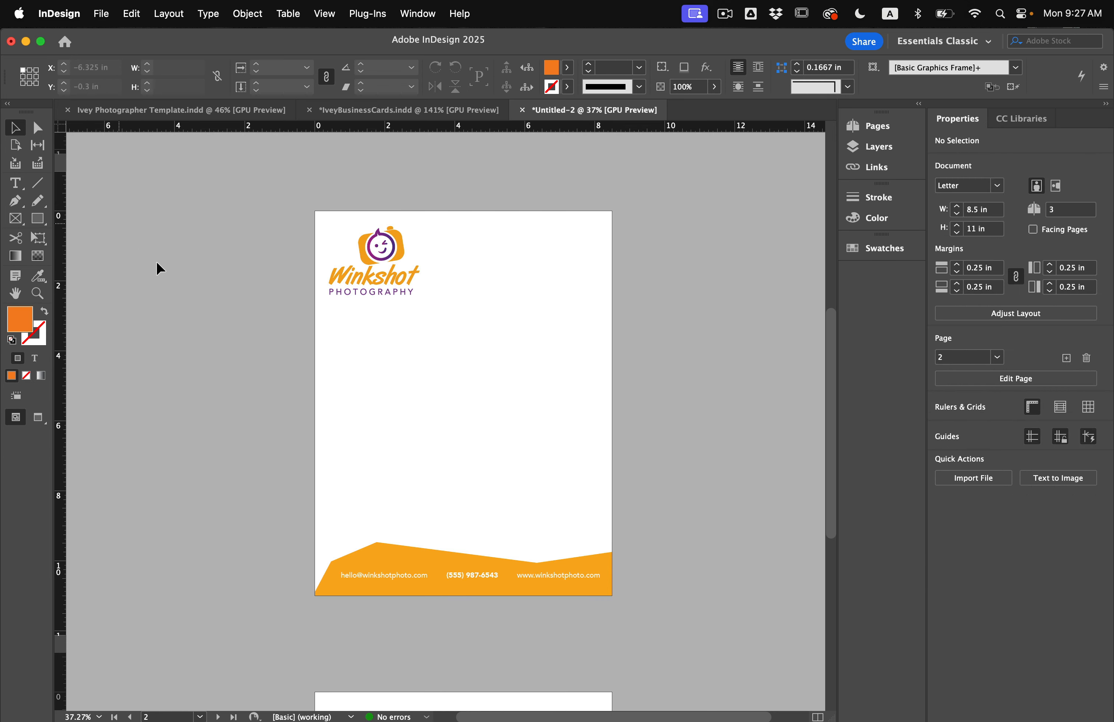
scroll(188, 433, left, 3)
scroll(188, 433, up, 2)
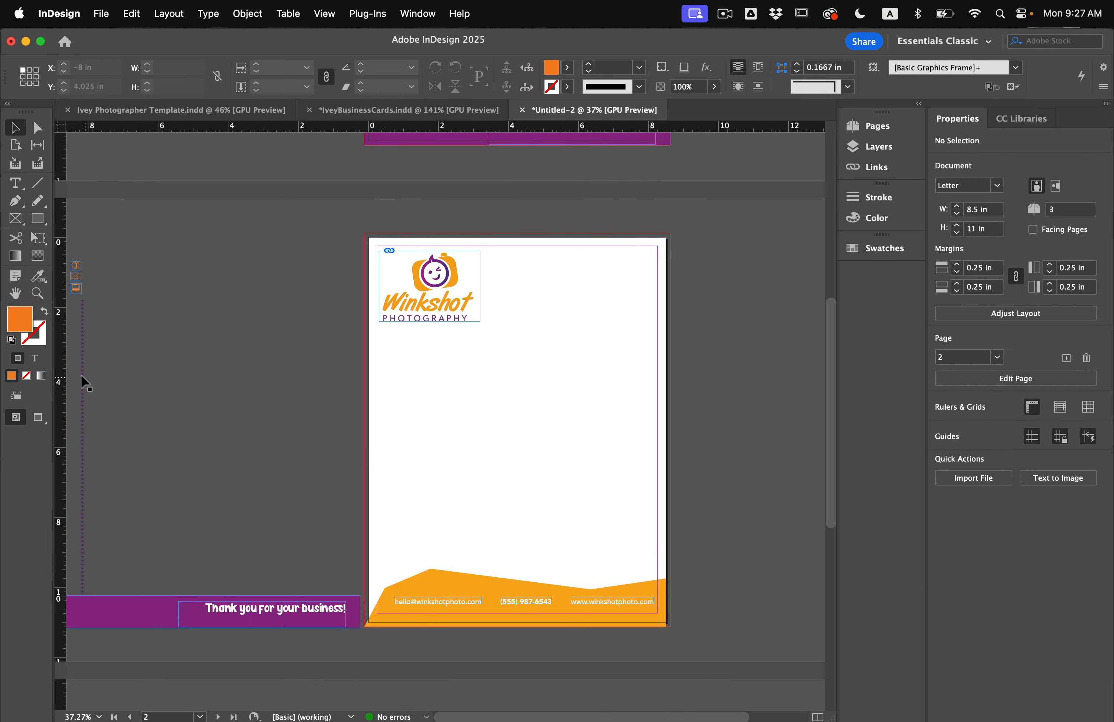
mouse_move(82, 376)
mouse_down()
mouse_move(228, 393)
mouse_move(433, 389)
mouse_up()
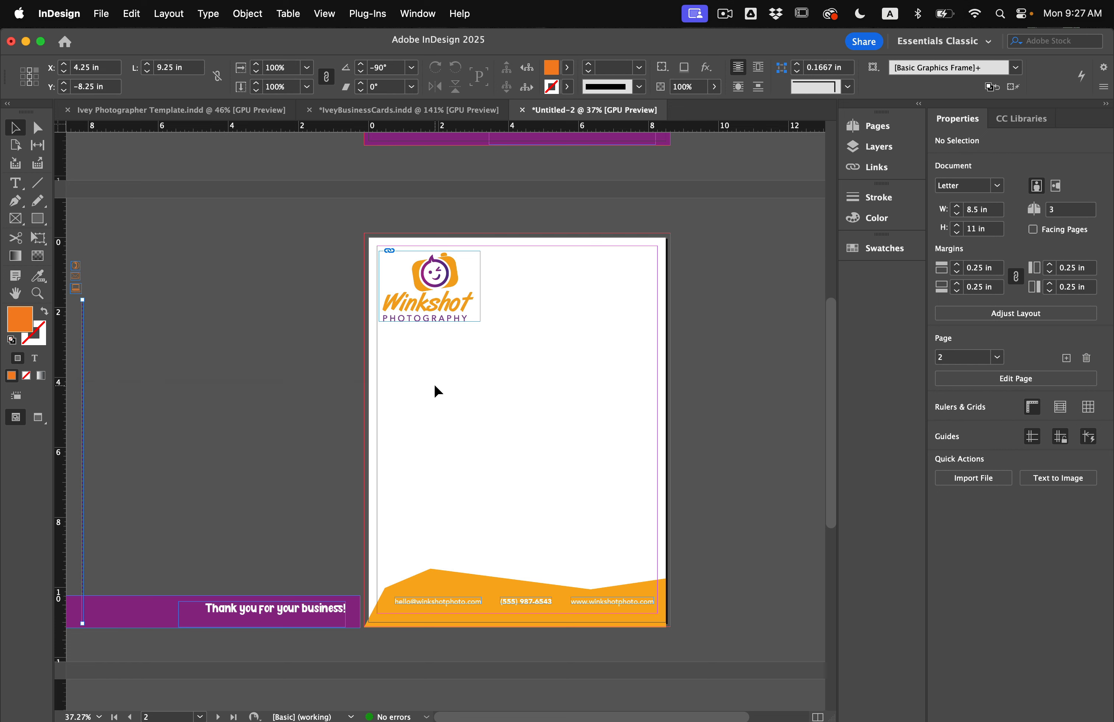
click(98, 368)
drag(83, 374, 406, 398)
Shorten the vertical dotted line at both ends to 6.475 in, keeping it between the logo and the orange footer
drag(405, 645, 411, 576)
click(402, 665)
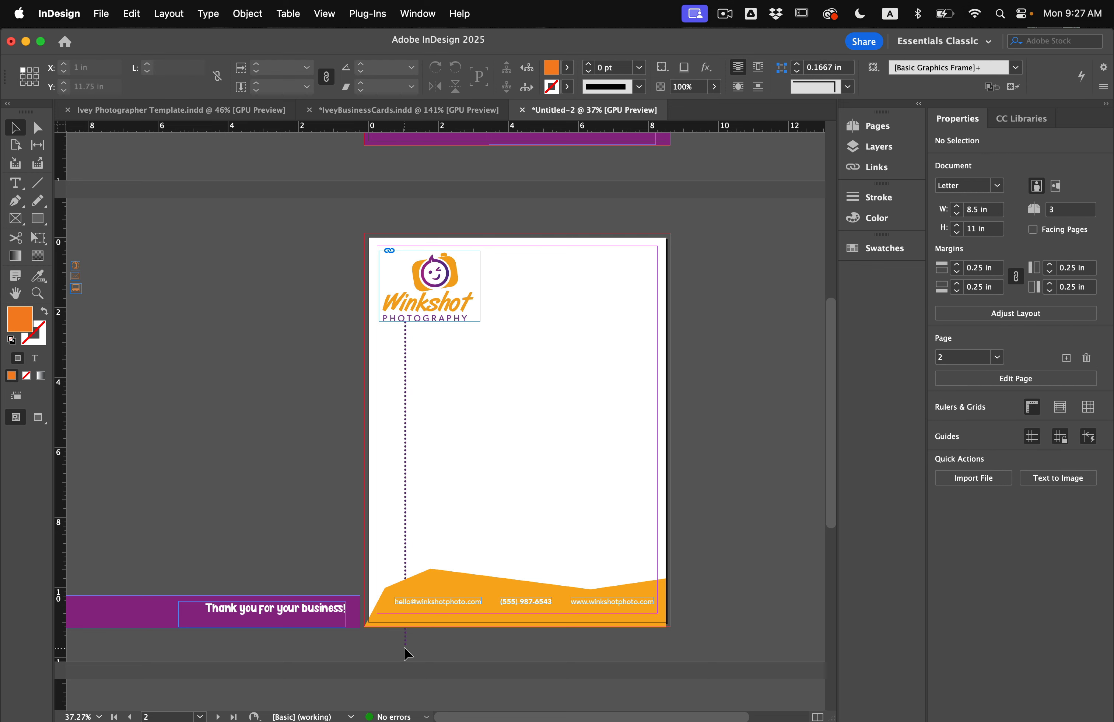
drag(405, 642, 406, 561)
click(447, 537)
key(w)
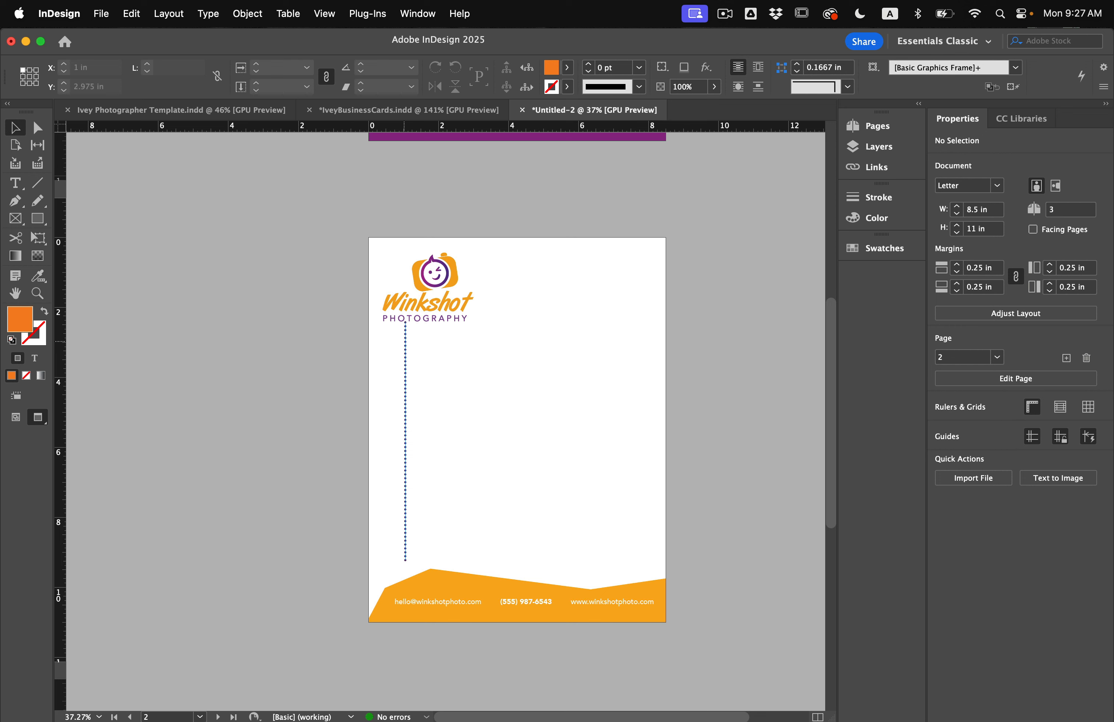
click(405, 341)
drag(405, 321, 406, 335)
Reposition the dotted line left and up so it starts just beneath the first O of the logo's PHOTOGRAPHY lettering
key(Left)
key(Up)
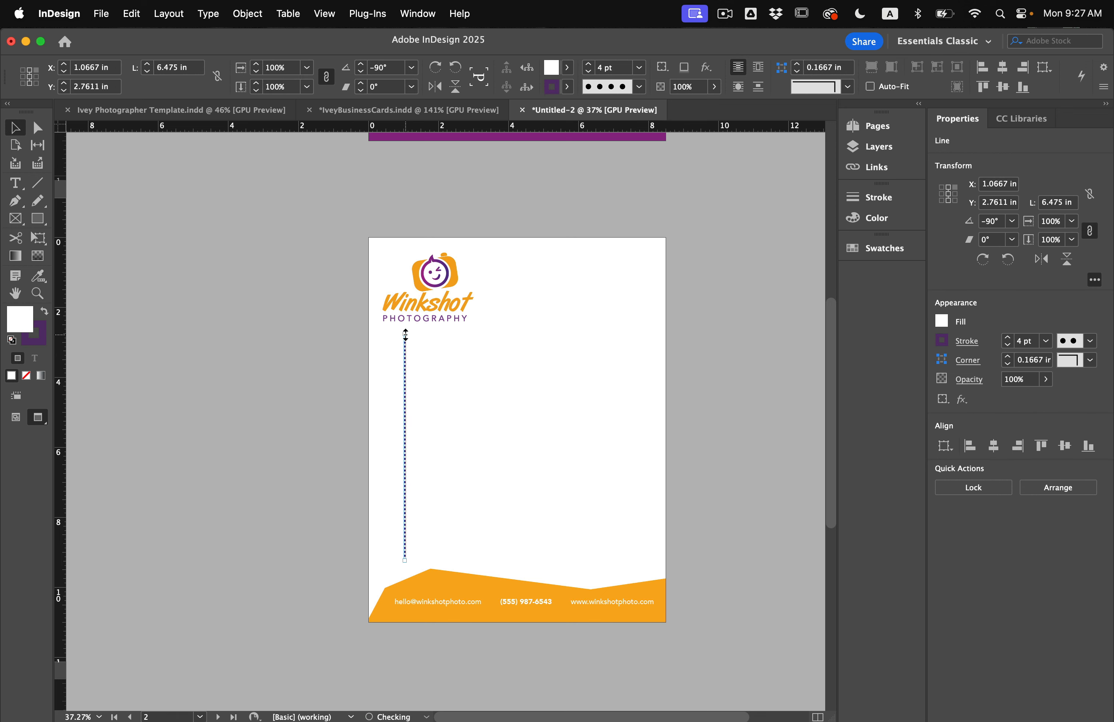
key(Up)
key(Left)
key(Left)
key(Left)
key(Left)
key(Up)
key(Up)
key(Up)
key(Up)
key(Left)
key(Up)
scroll(405, 335, up, 5)
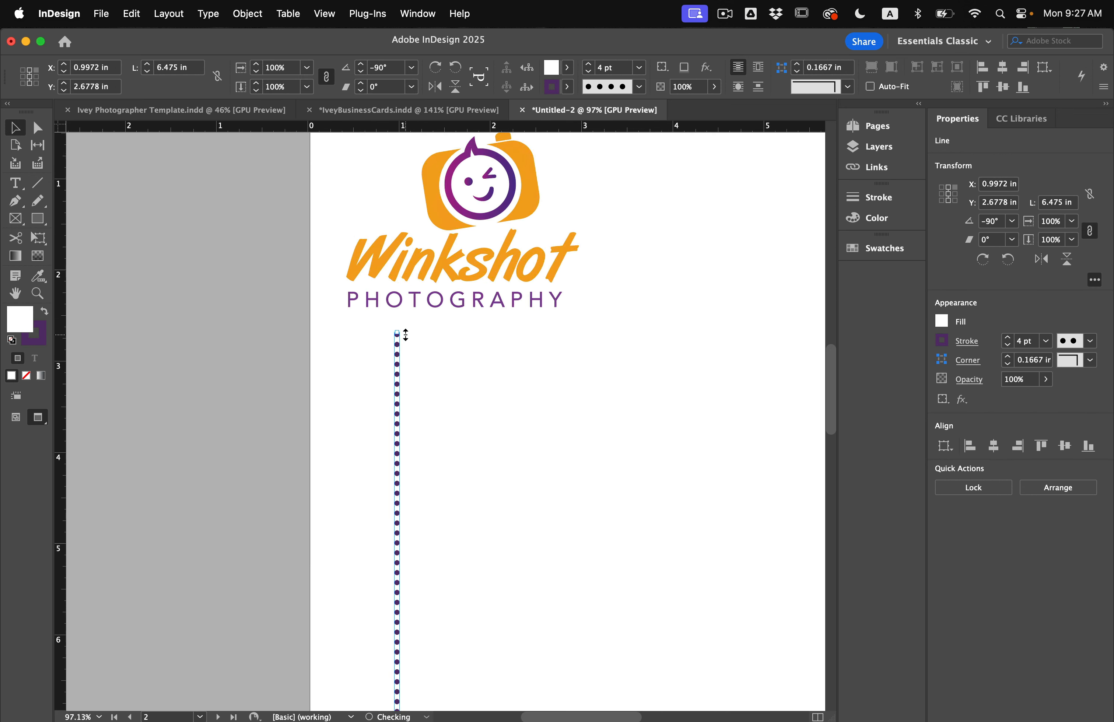
scroll(406, 334, up, 1)
mouse_move(393, 366)
mouse_down()
mouse_move(401, 349)
mouse_move(419, 368)
mouse_move(399, 353)
mouse_up()
click(447, 369)
click(430, 387)
scroll(430, 389, down, 5)
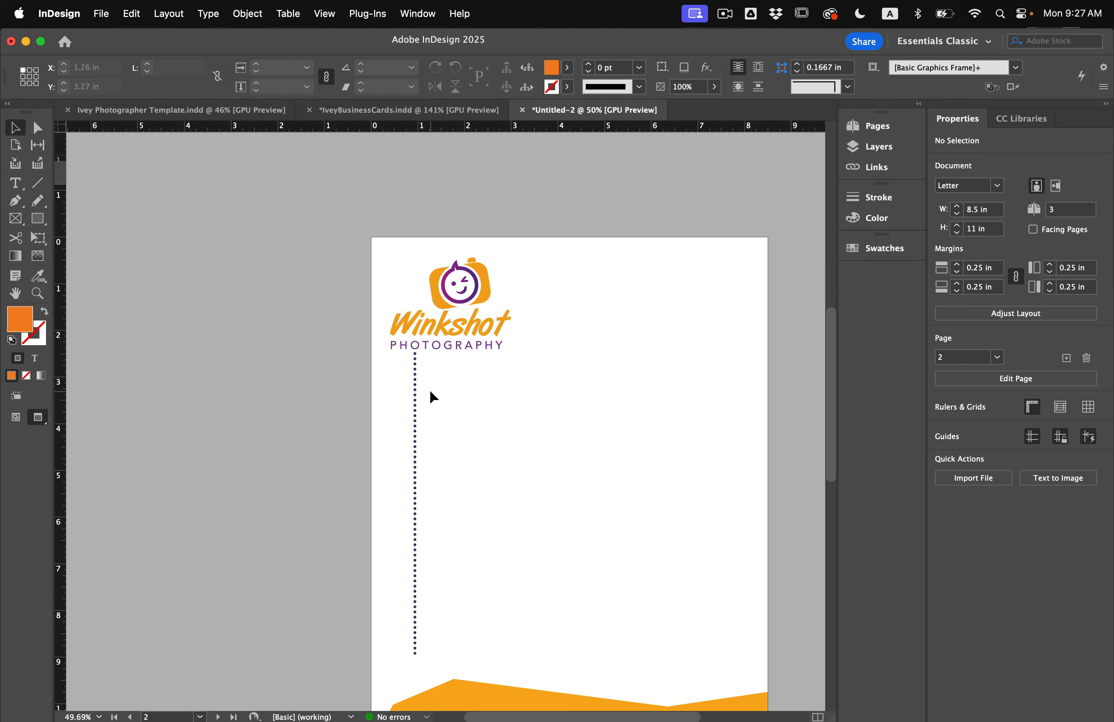
scroll(429, 389, down, 4)
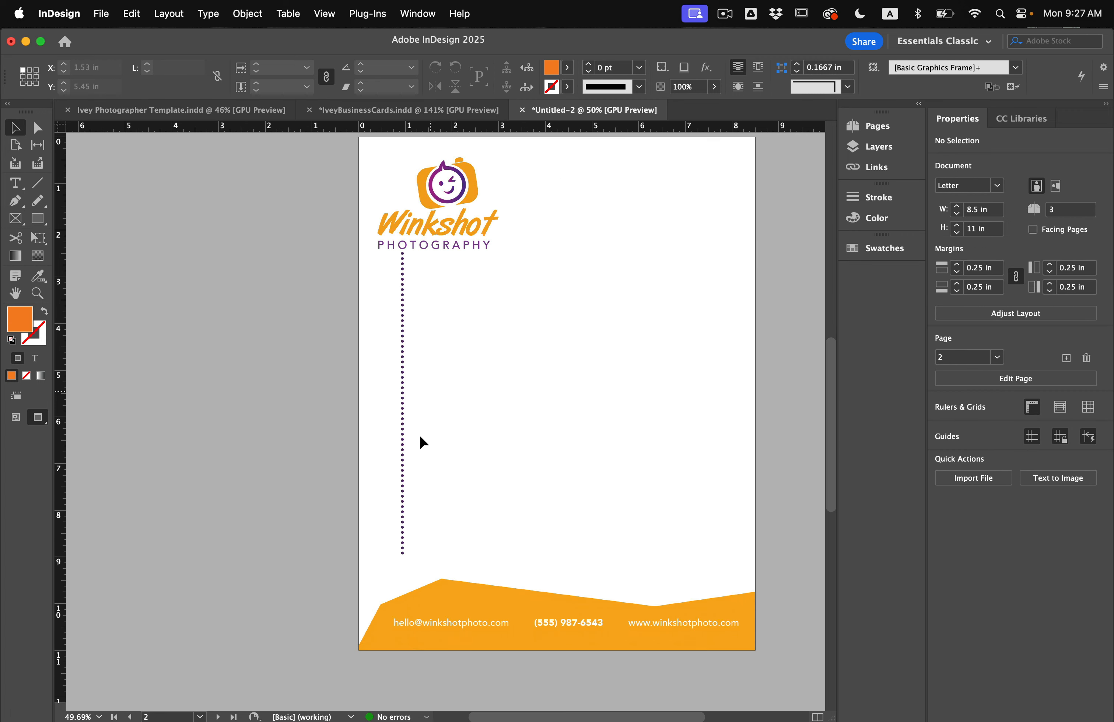
Extend the lower end of page 2's vertical dotted line down to just above the orange footer and preview the page
click(401, 554)
drag(402, 555, 402, 581)
click(424, 554)
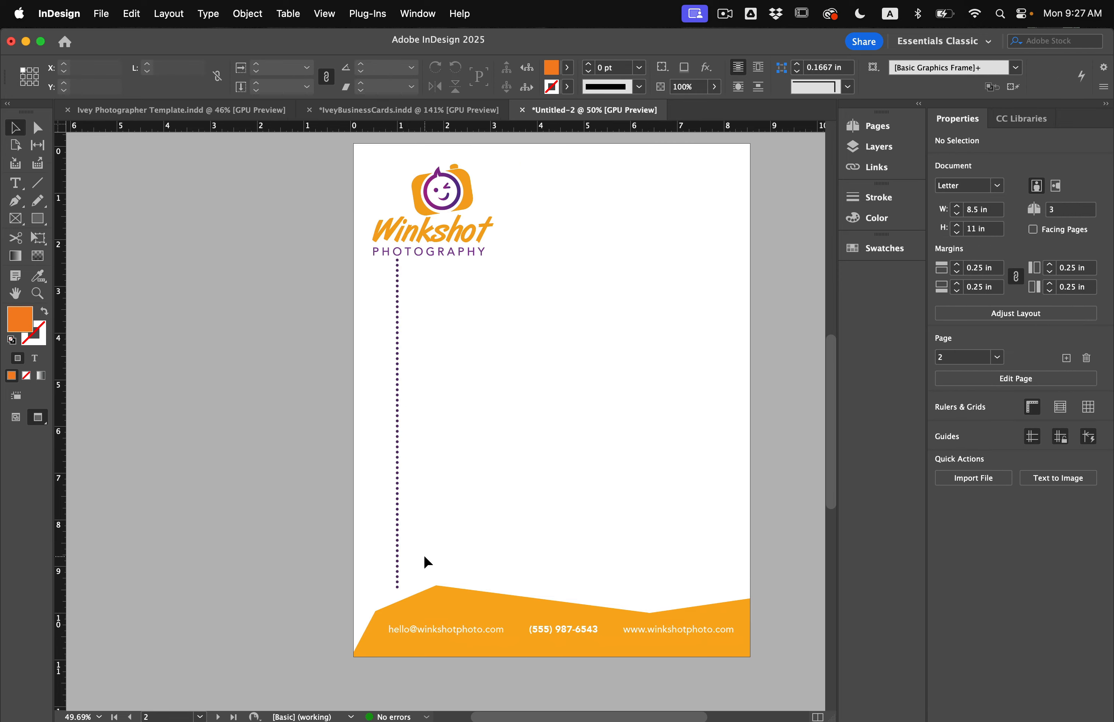
key(w)
scroll(424, 554, right, 2)
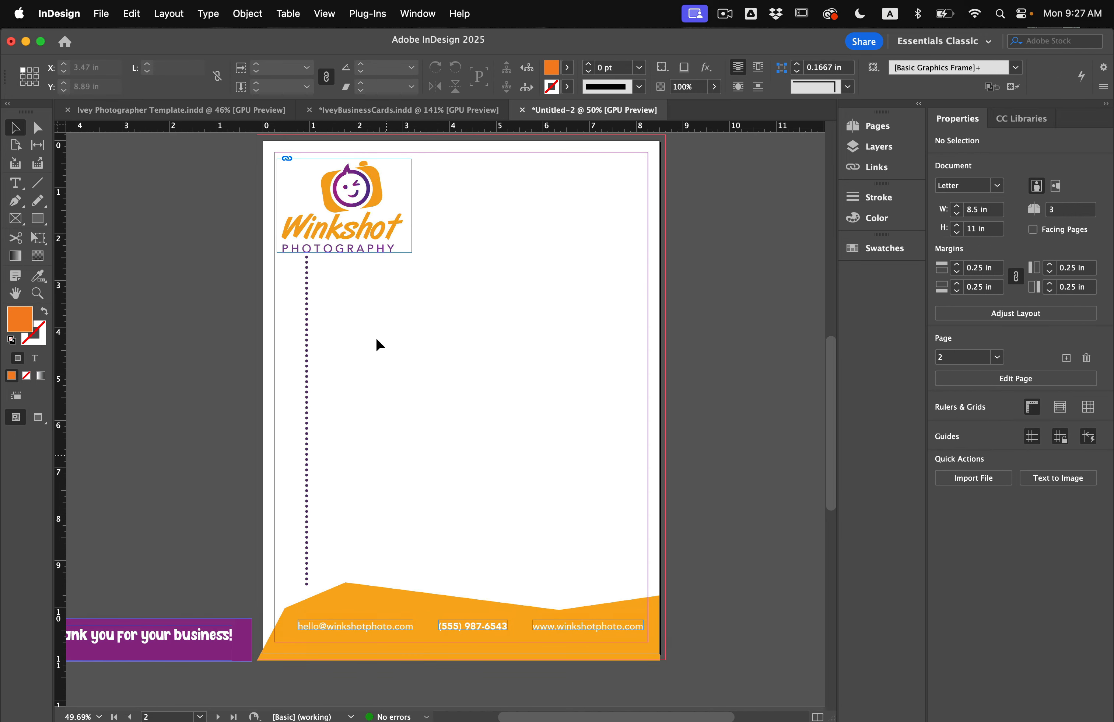
key(w)
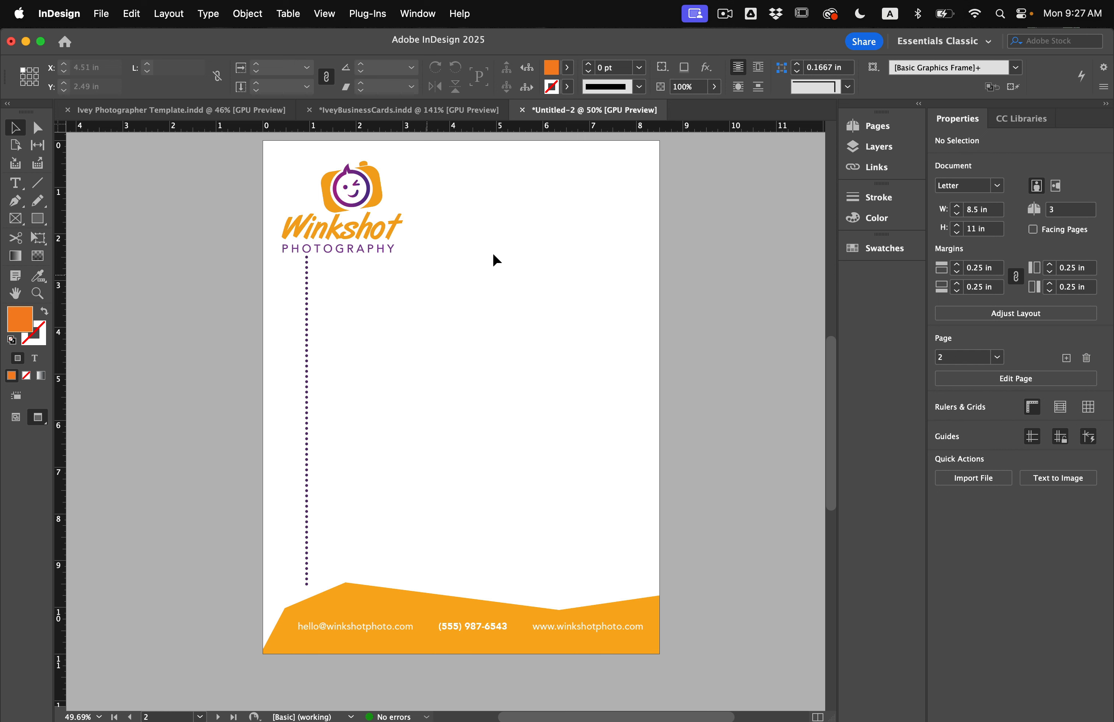
Set page 2's top margin to 2.75 in so the text area starts beneath the logo
key(w)
click(174, 15)
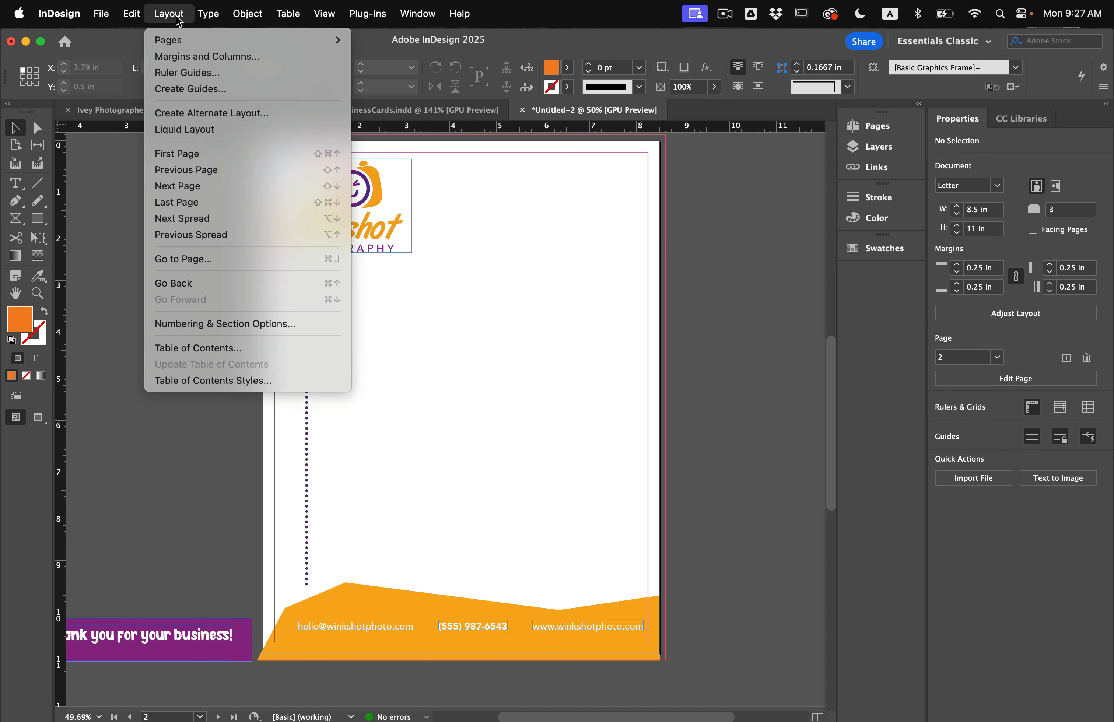
click(206, 57)
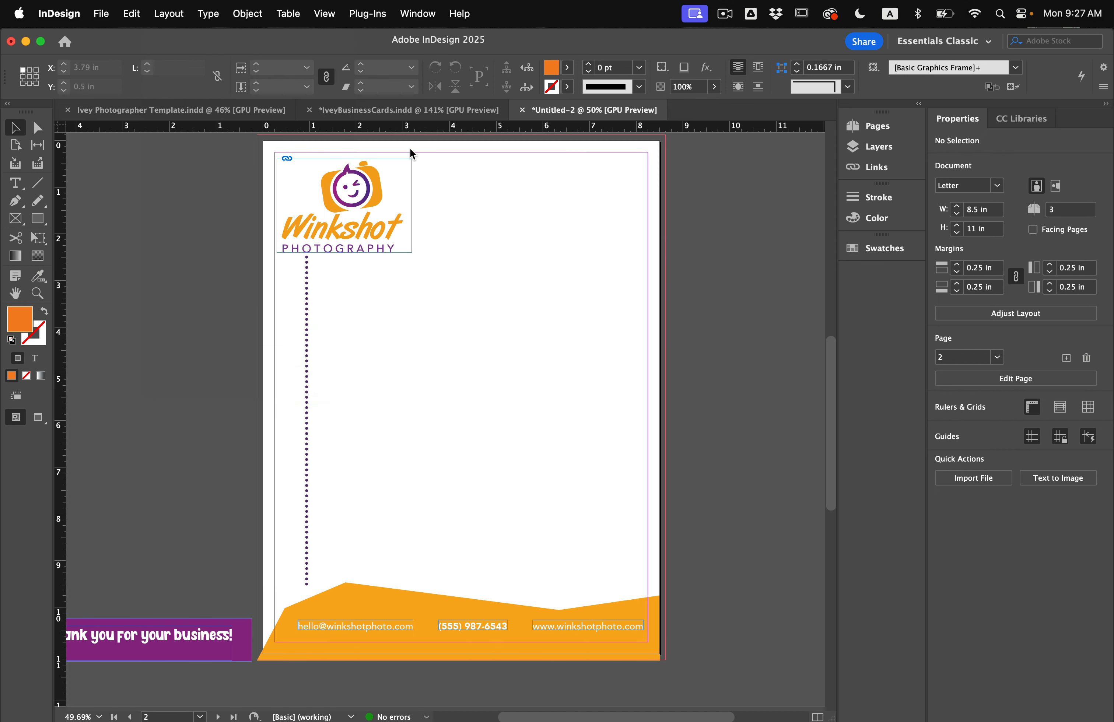
drag(408, 349, 542, 324)
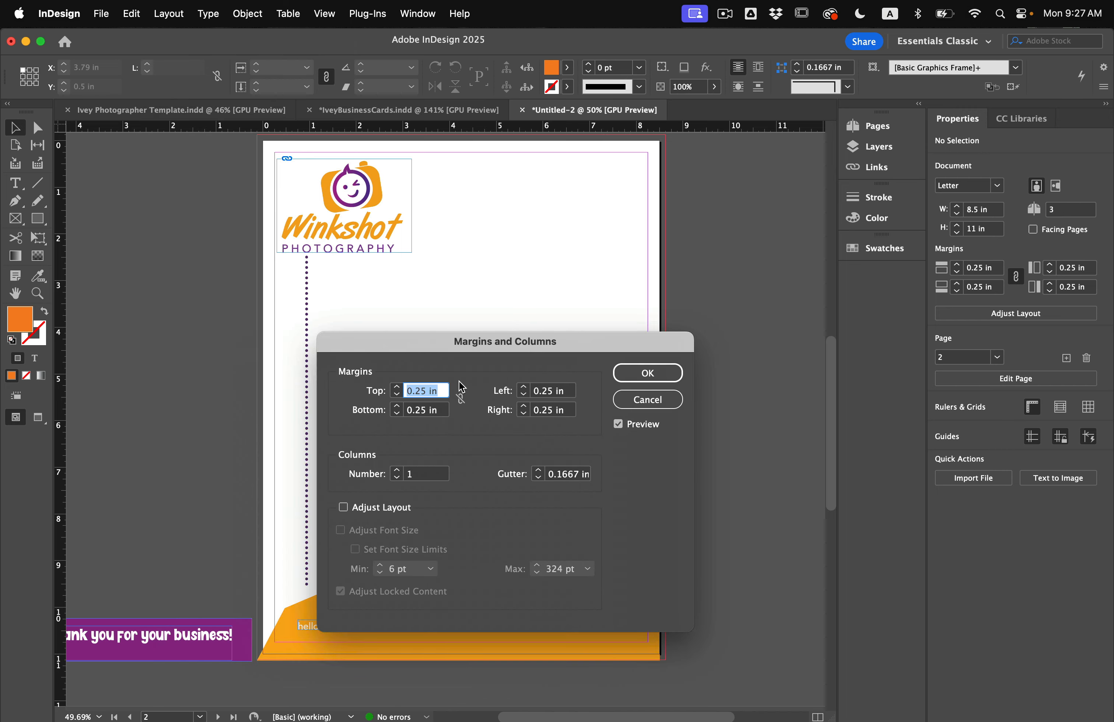
click(397, 387)
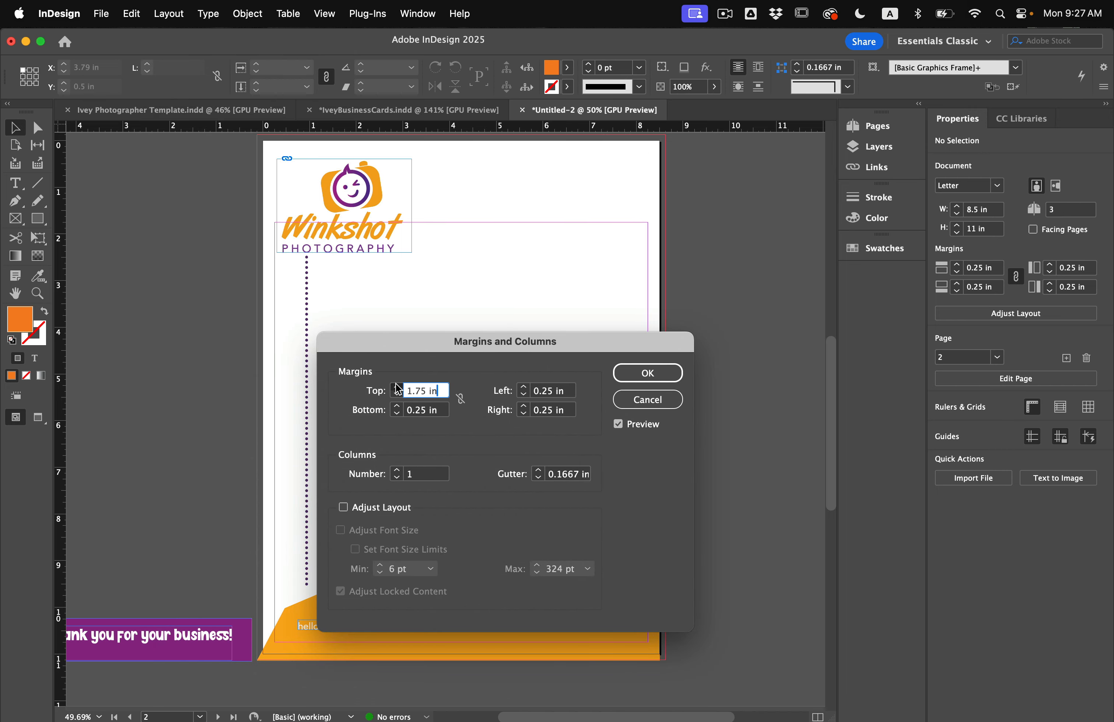
click(397, 387)
click(397, 388)
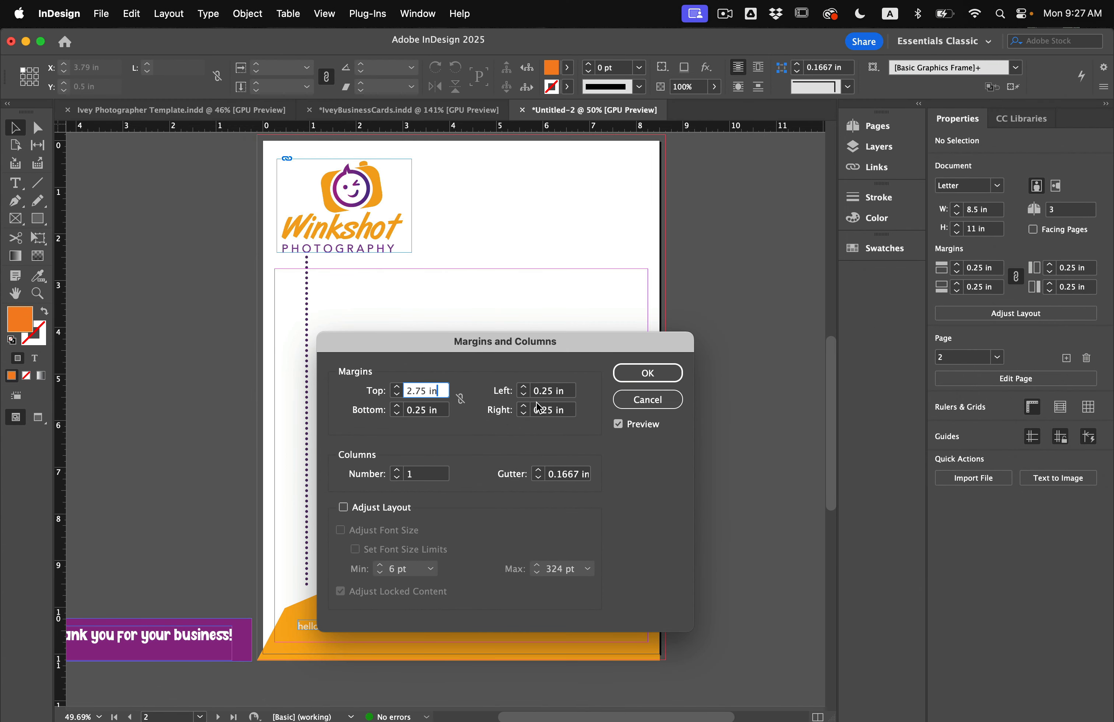
Set page 2's left margin to 1.25 in, clear of the vertical dotted line
click(524, 389)
click(524, 388)
click(524, 388)
click(524, 389)
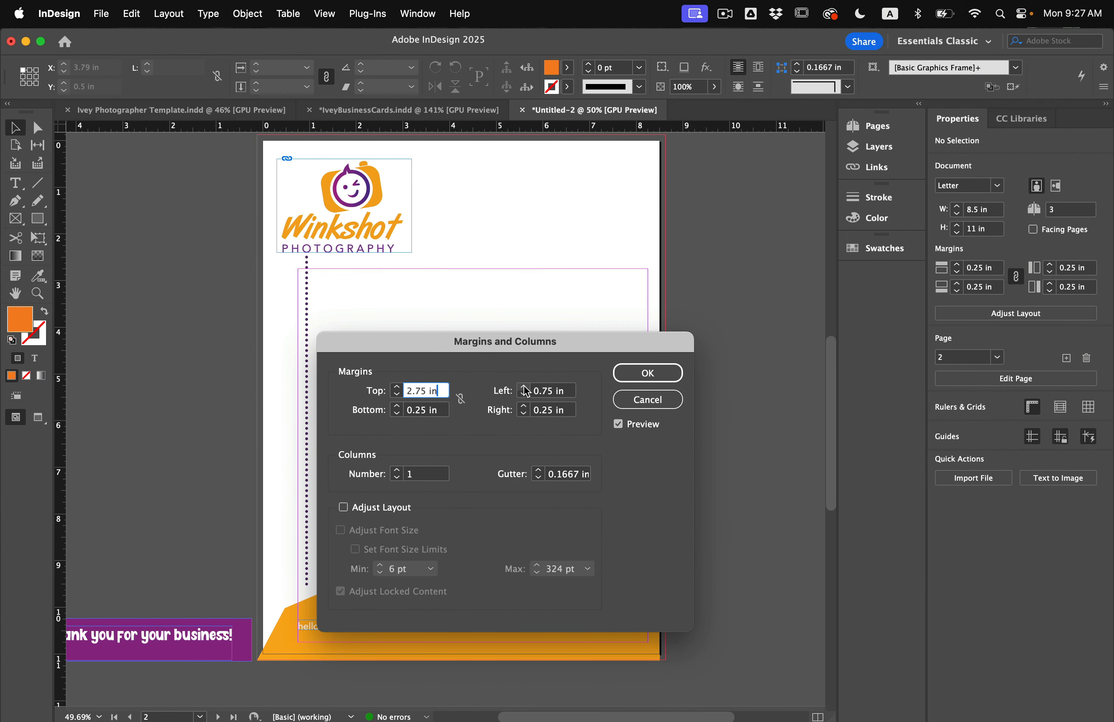
click(524, 388)
click(524, 388)
click(524, 388)
drag(474, 344, 686, 275)
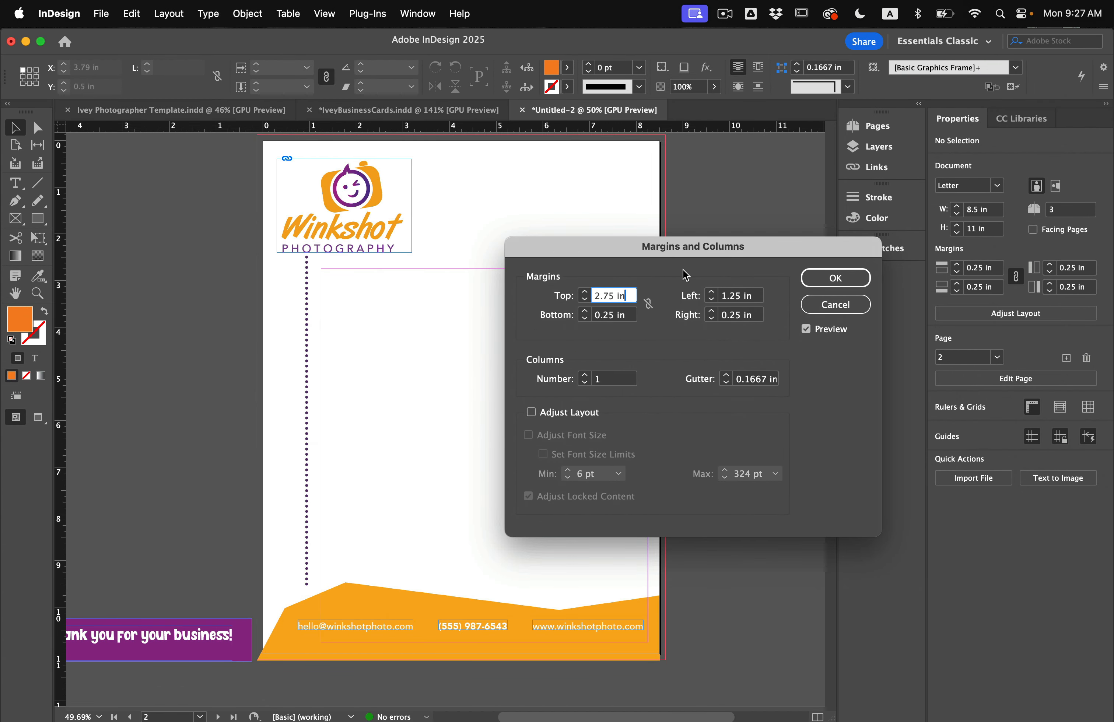
Set page 2's bottom margin to 1.8125 in, above the orange footer
click(584, 312)
click(585, 312)
click(584, 312)
click(584, 311)
click(584, 311)
click(585, 312)
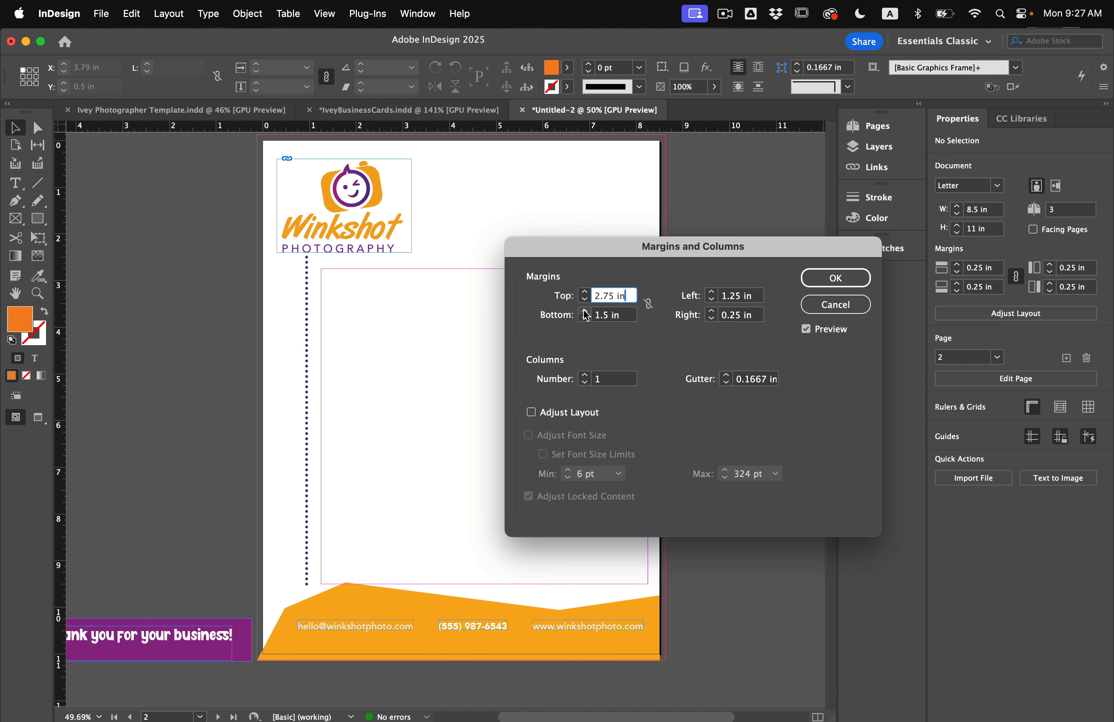
click(584, 312)
click(584, 311)
click(584, 311)
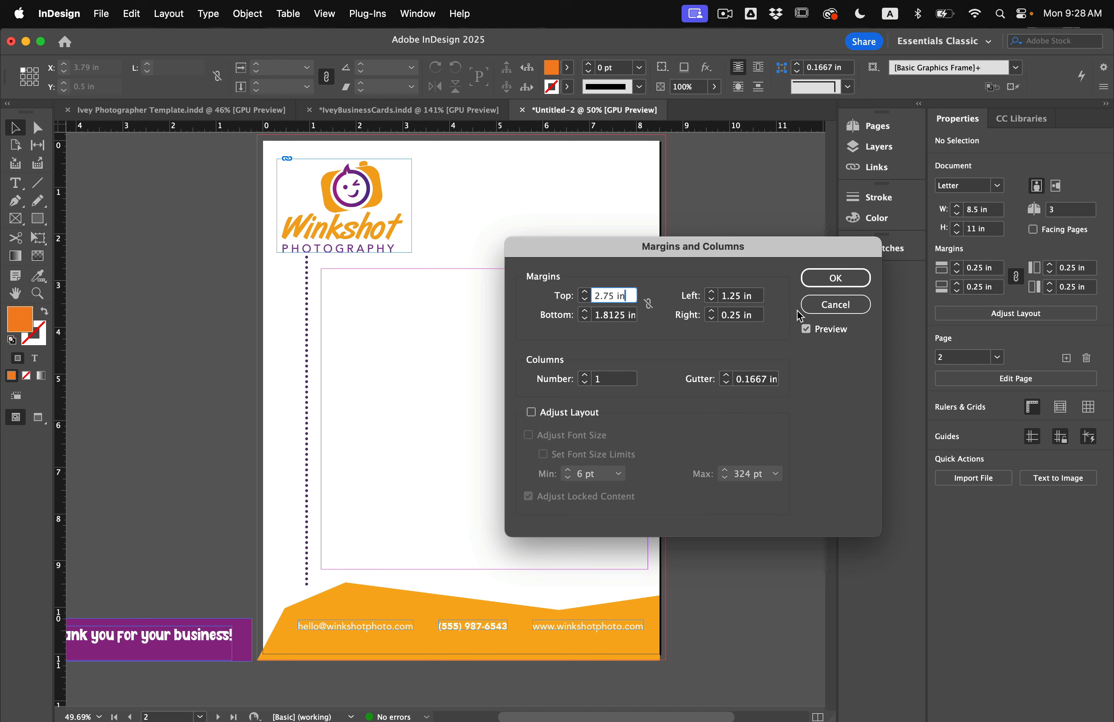
Increase page 2's right margin slightly, apply the new margins and check the page in preview
click(713, 311)
click(713, 311)
click(830, 278)
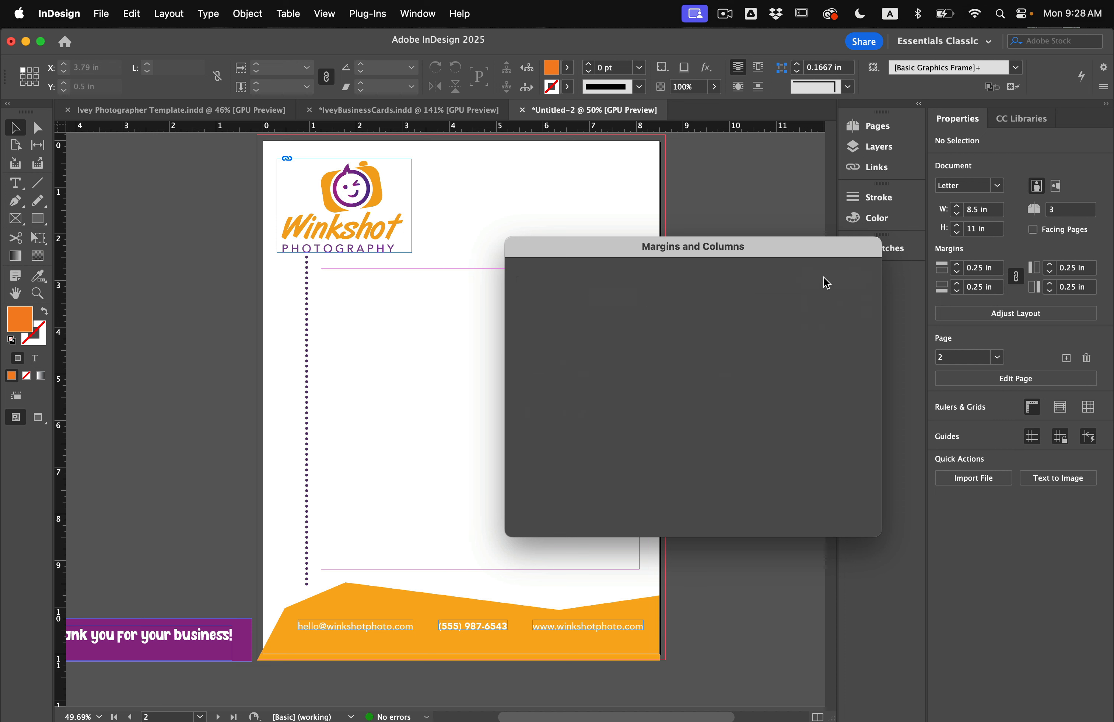
key(w)
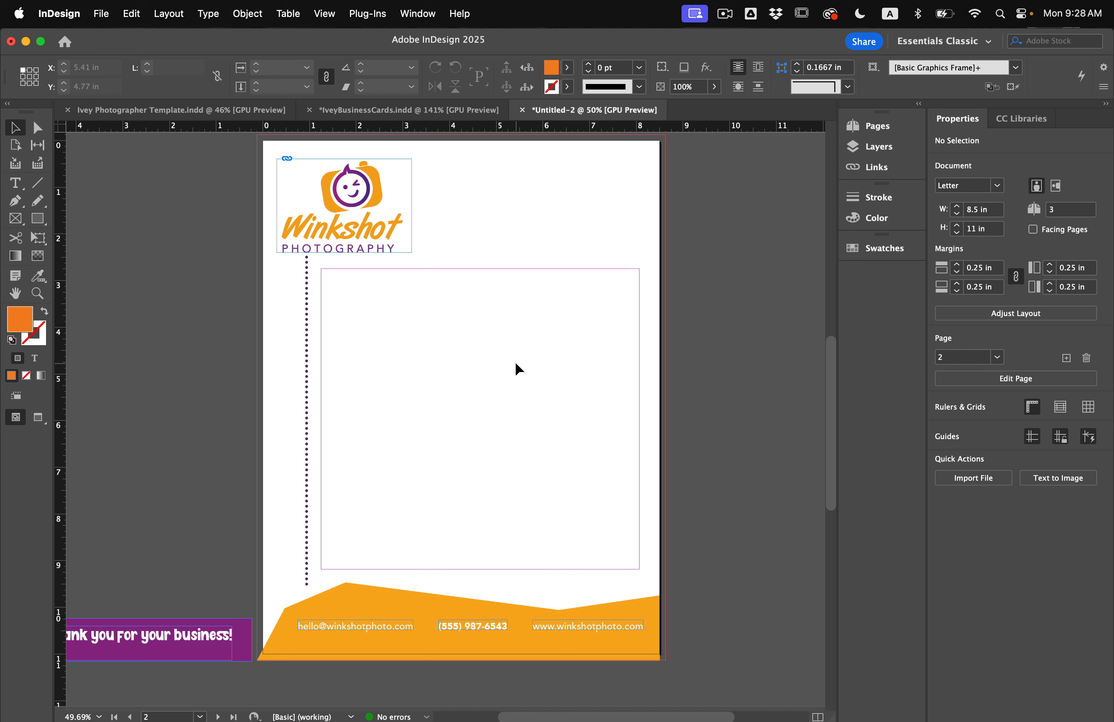
key(w)
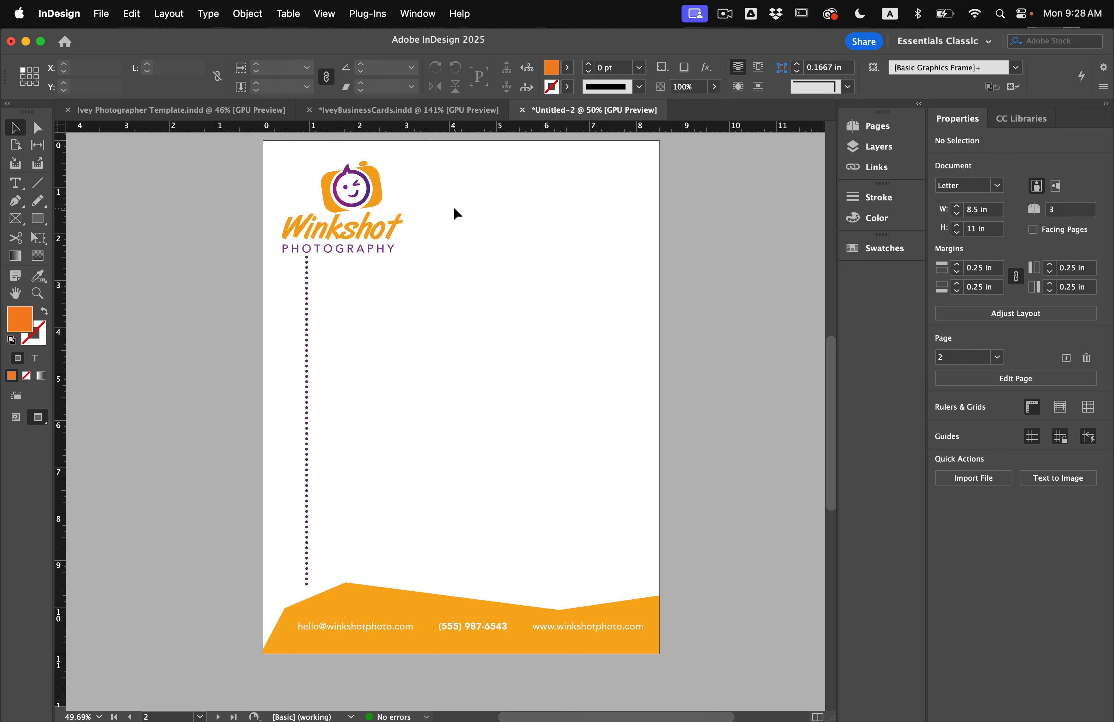
key(w)
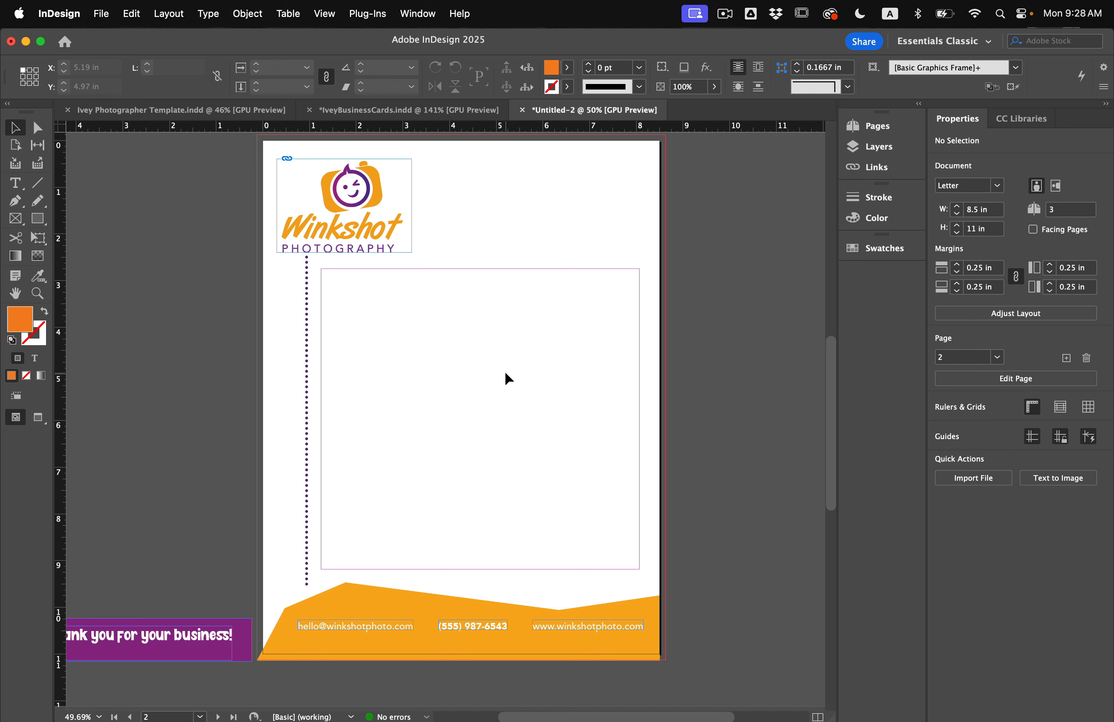
Copy all of page 1's letterhead artwork and place the copy on the pasteboard left of page 3
key(shift+Page_Up)
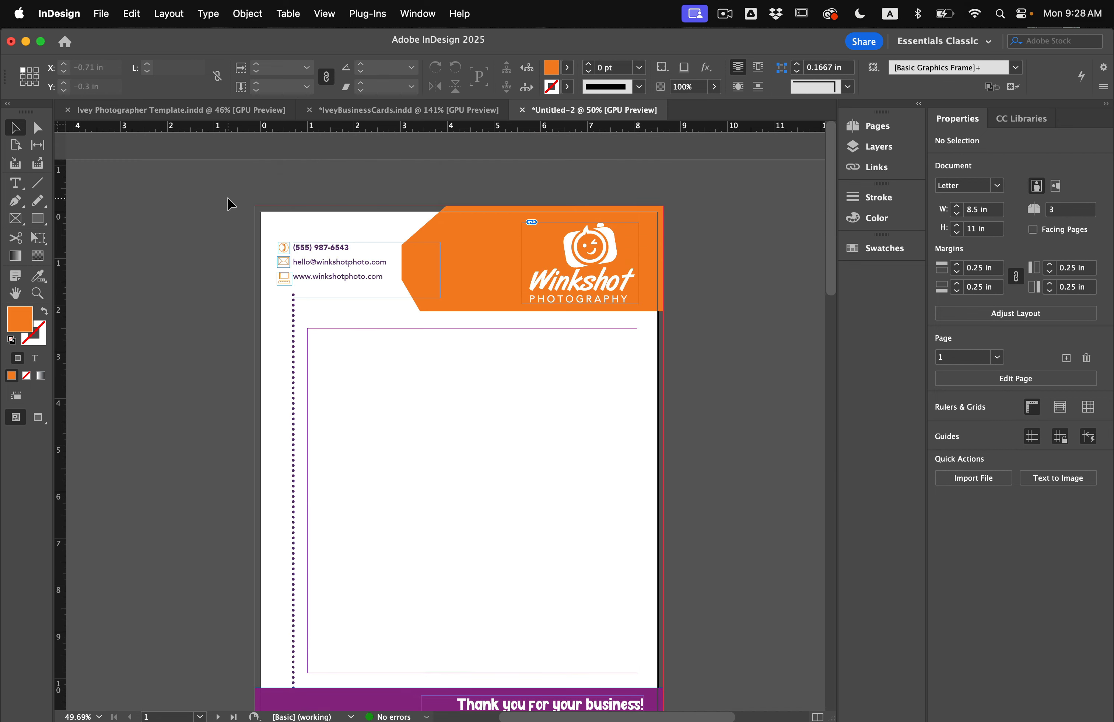
key(super+a)
scroll(253, 298, down, 5)
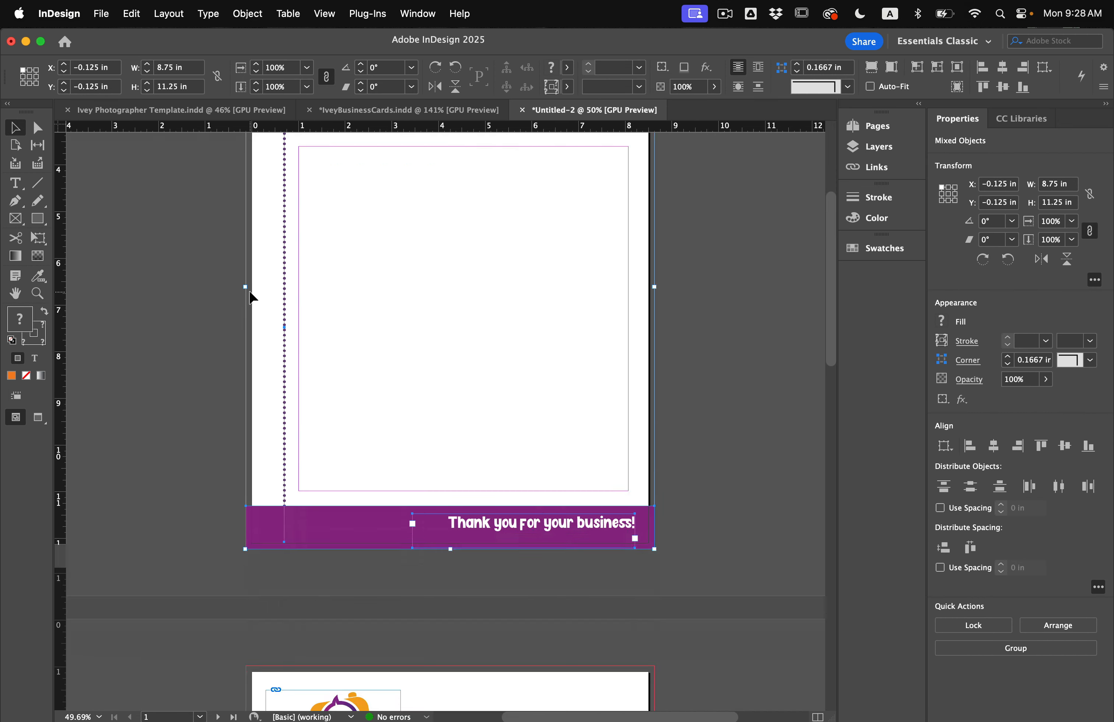
key(shift+Page_Down)
key(shift+Page_Down)
key(super+v)
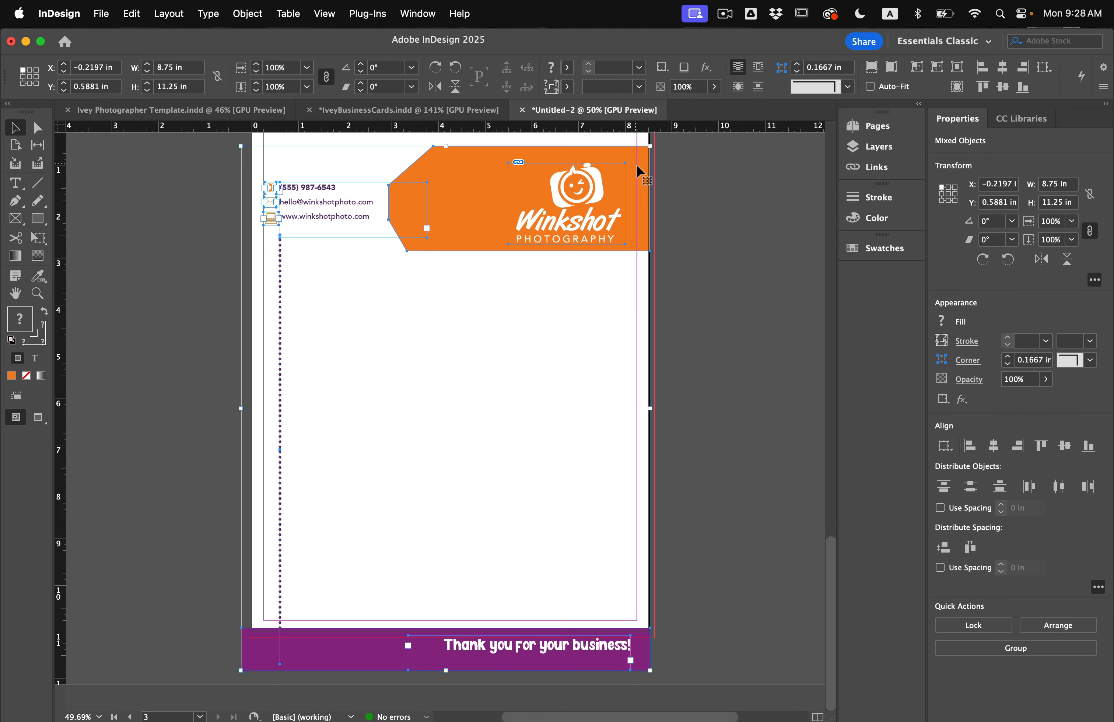
drag(635, 164, 213, 161)
click(315, 214)
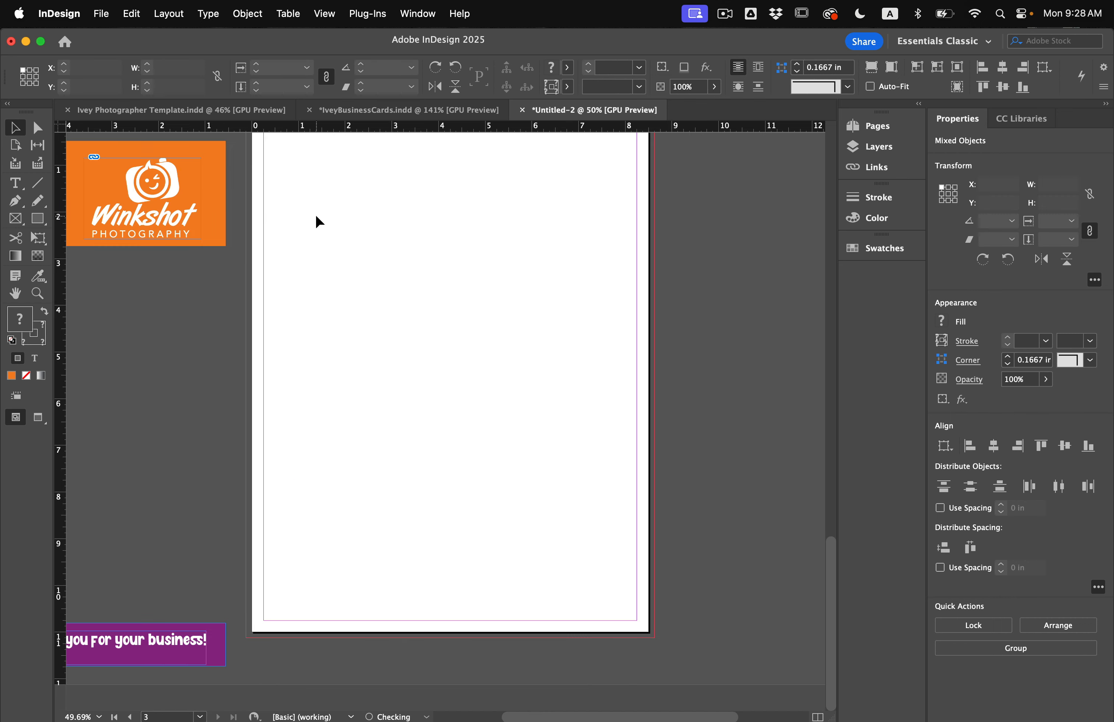
Move the white logo from the orange shape on the pasteboard onto the upper-left area of page 3
key(super+minus)
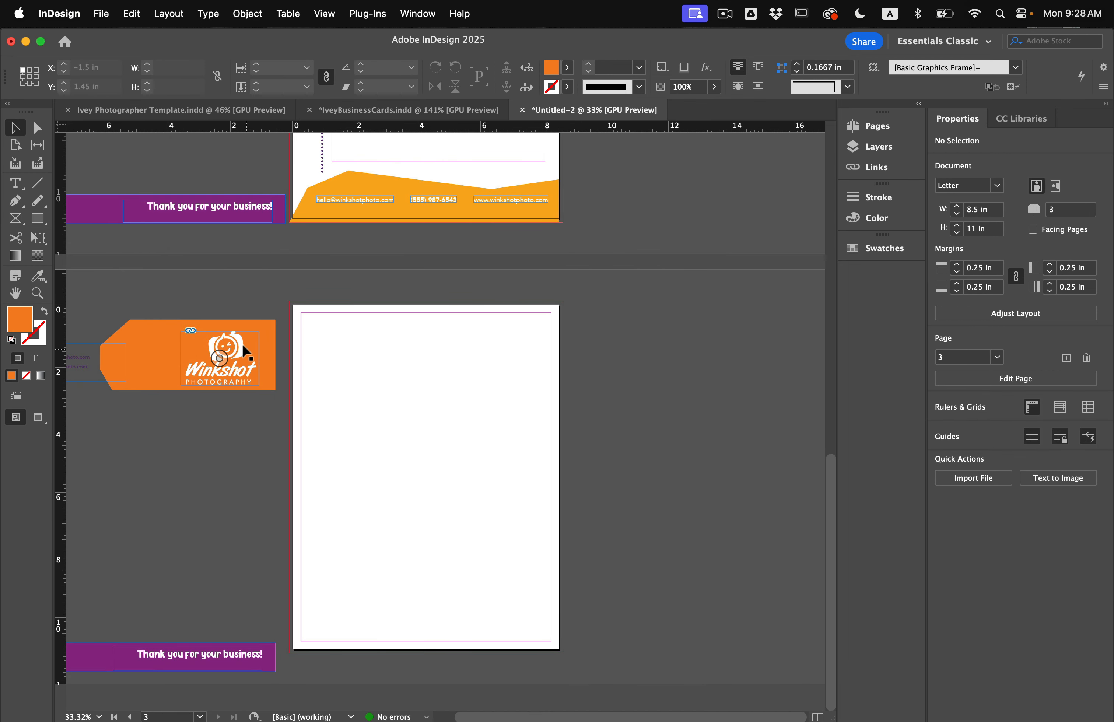
drag(242, 342, 391, 366)
scroll(392, 367, up, 3)
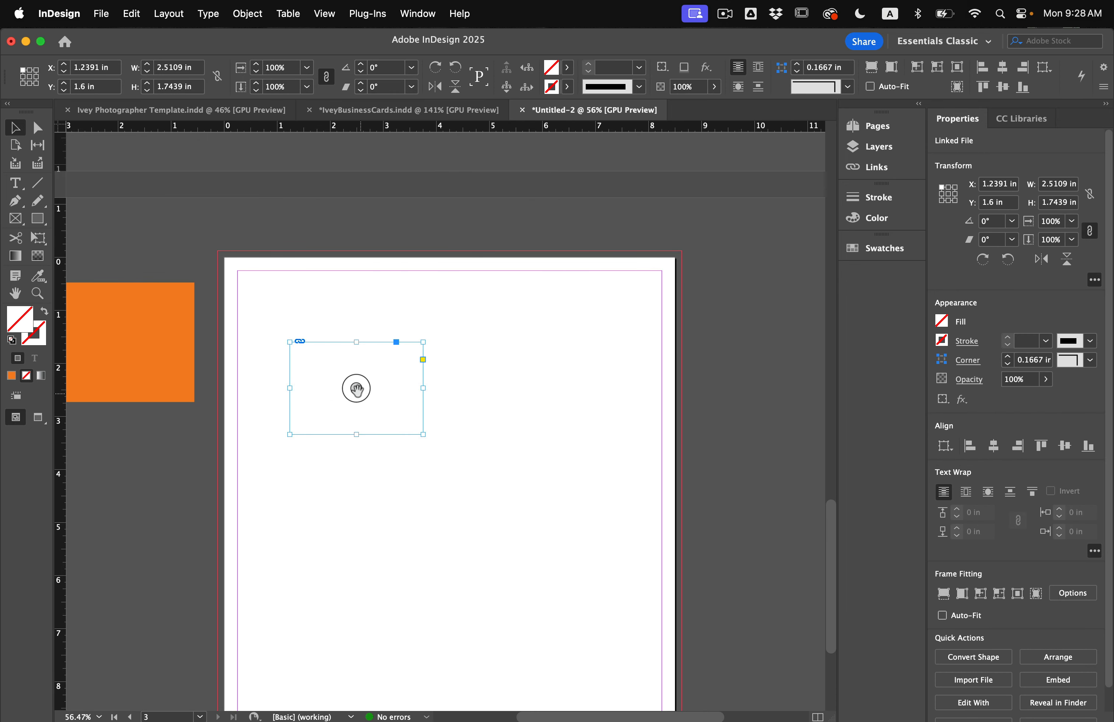
Shift the linked artwork inside page 3's logo frame until the complete solid purple logo version is framed
click(356, 389)
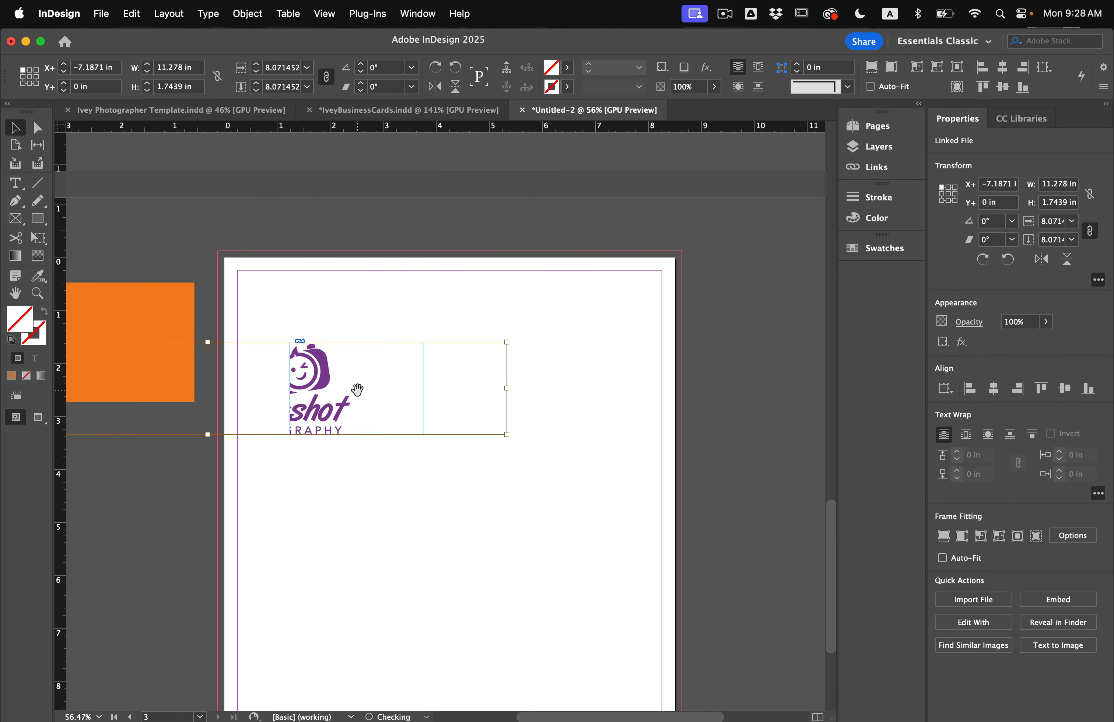
key(shift+Right)
key(shift+Right)
key(shift+Right)
key(shift+Right)
key(shift+Right)
key(shift+Right)
key(shift+Right)
key(shift+Right)
key(shift+Right)
key(Left)
key(Left)
key(Left)
key(Left)
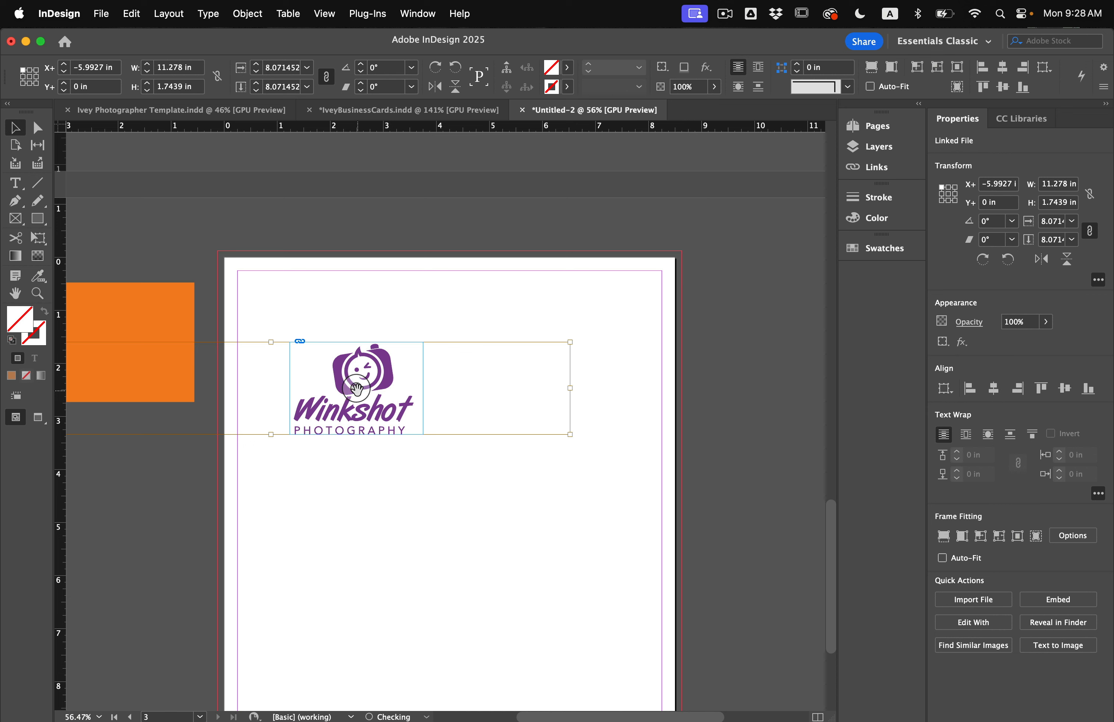
key(Right)
key(Right)
key(Right)
click(410, 521)
key(w)
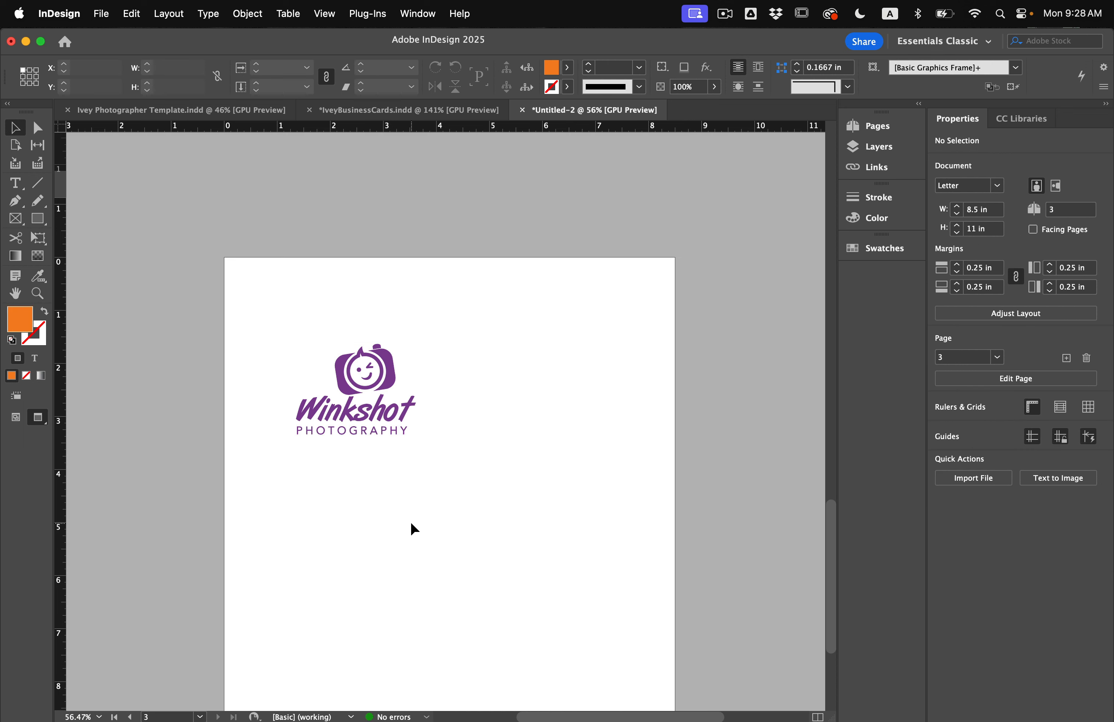
Enlarge the purple logo to about 9.89 x 6.87 in and position it across page 3 at about X -0.425, Y 2.06 in
scroll(411, 521, down, 4)
key(w)
scroll(411, 521, down, 2)
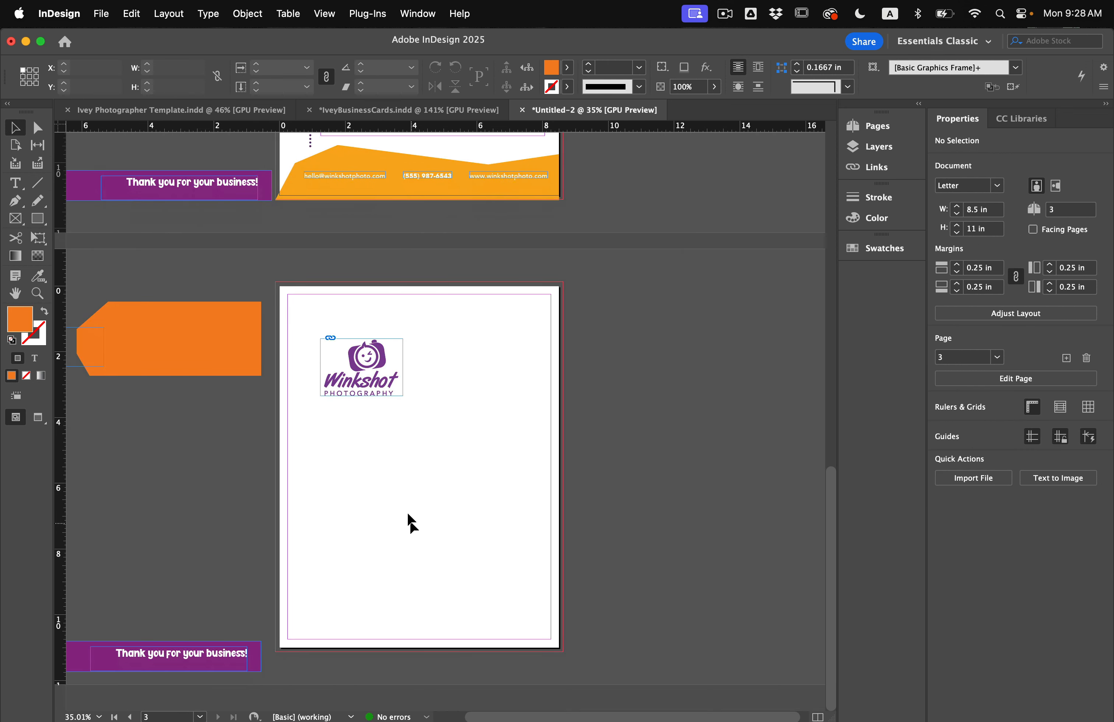
click(389, 366)
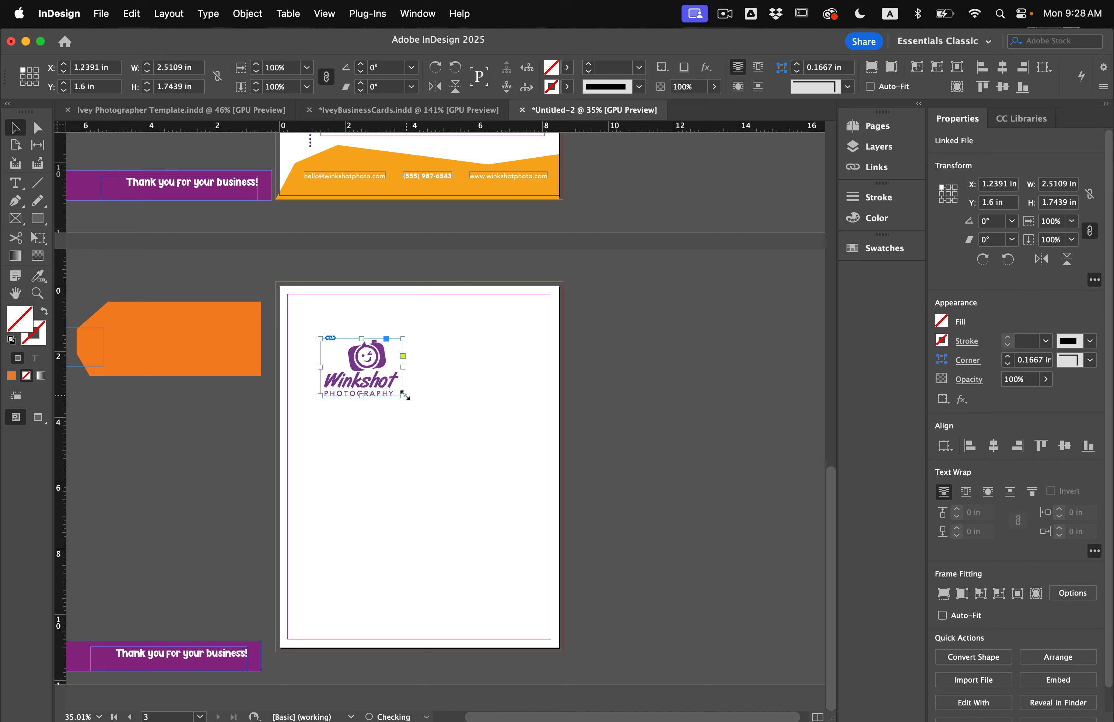
drag(404, 396, 641, 564)
drag(555, 447, 500, 462)
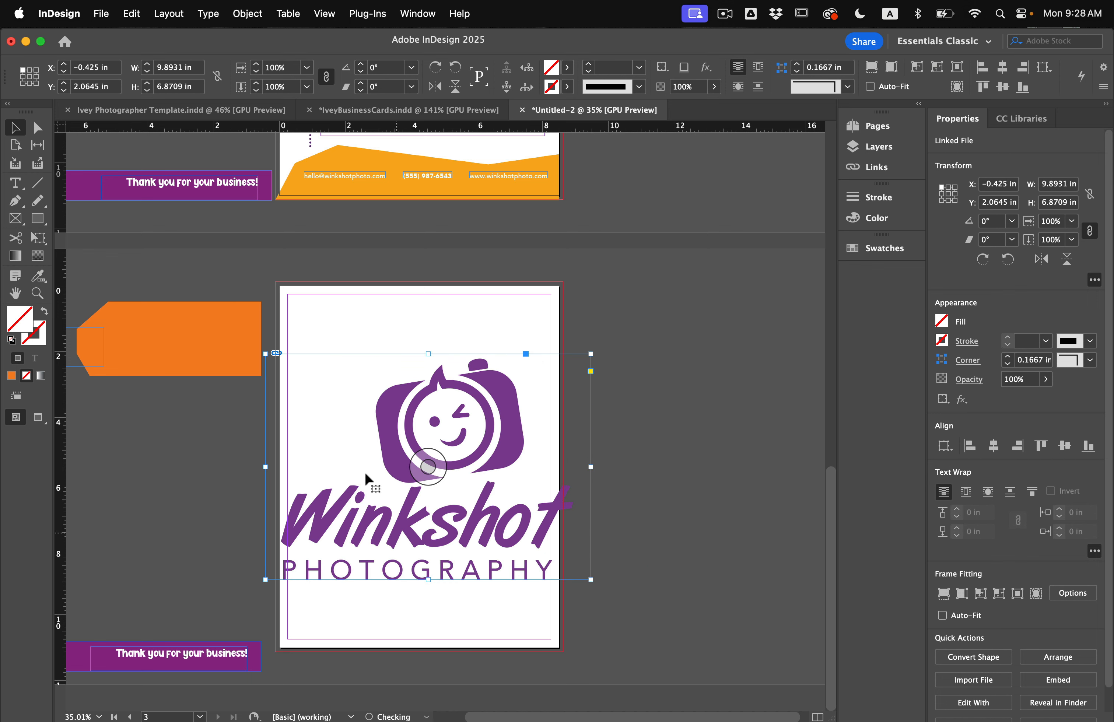
Rotate the enlarged purple logo about 10.75° counterclockwise and lower its opacity to 15% as a watermark
scroll(433, 448, up, 2)
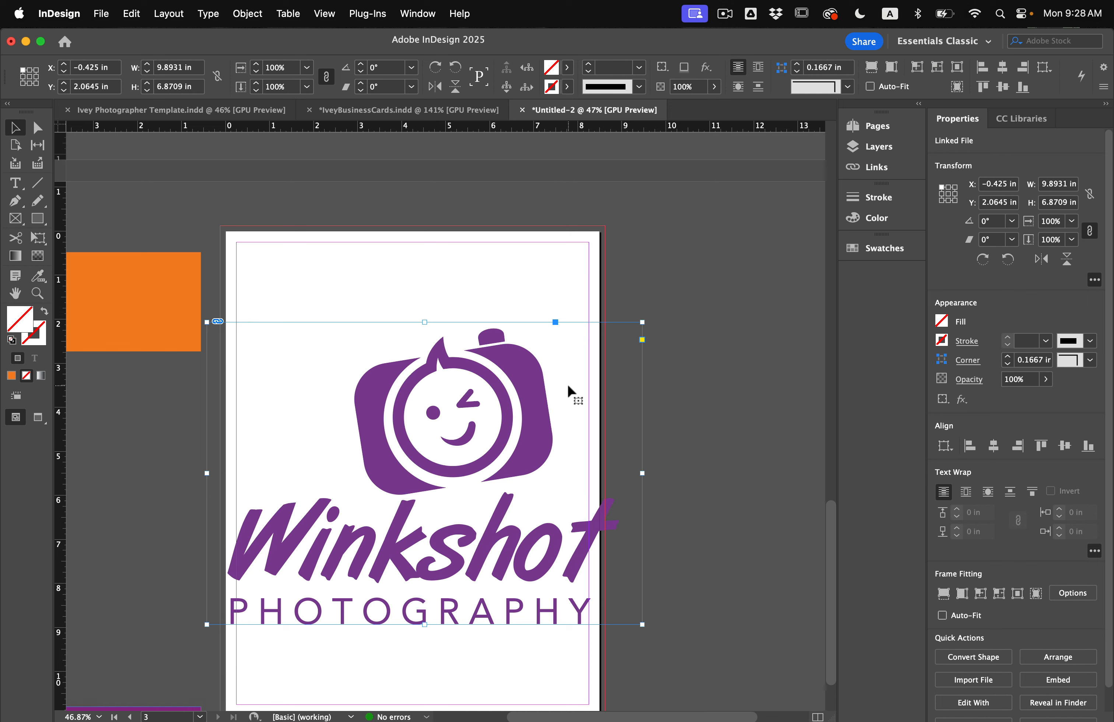
drag(650, 317, 595, 300)
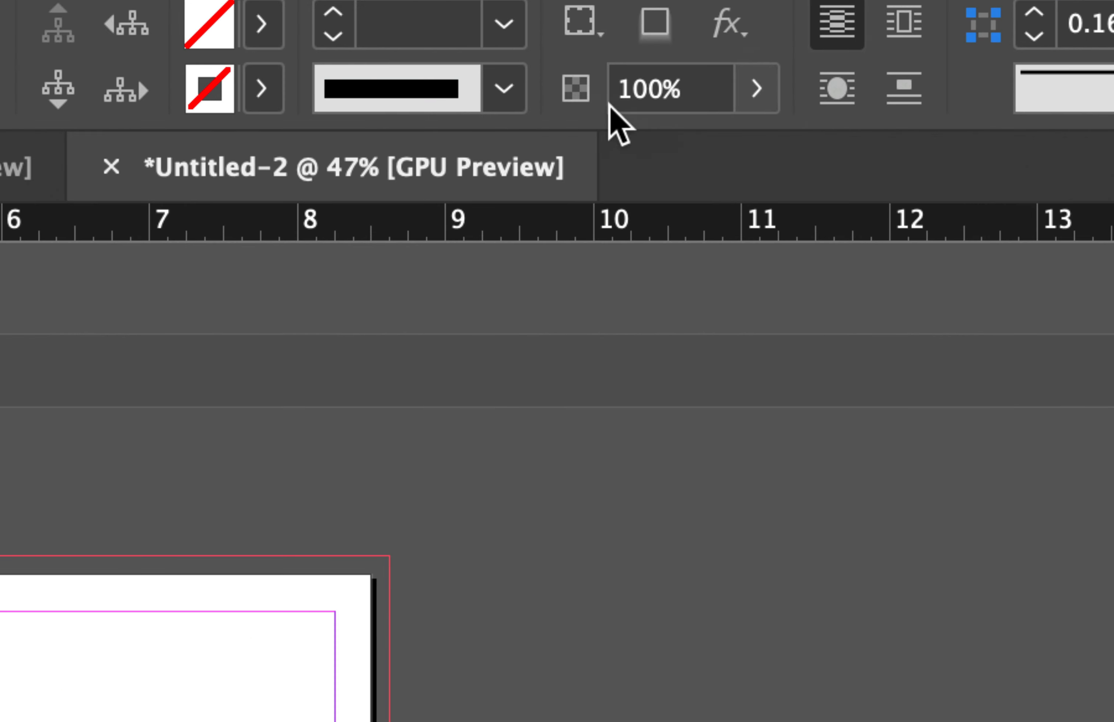
click(714, 88)
drag(759, 150, 533, 153)
click(705, 293)
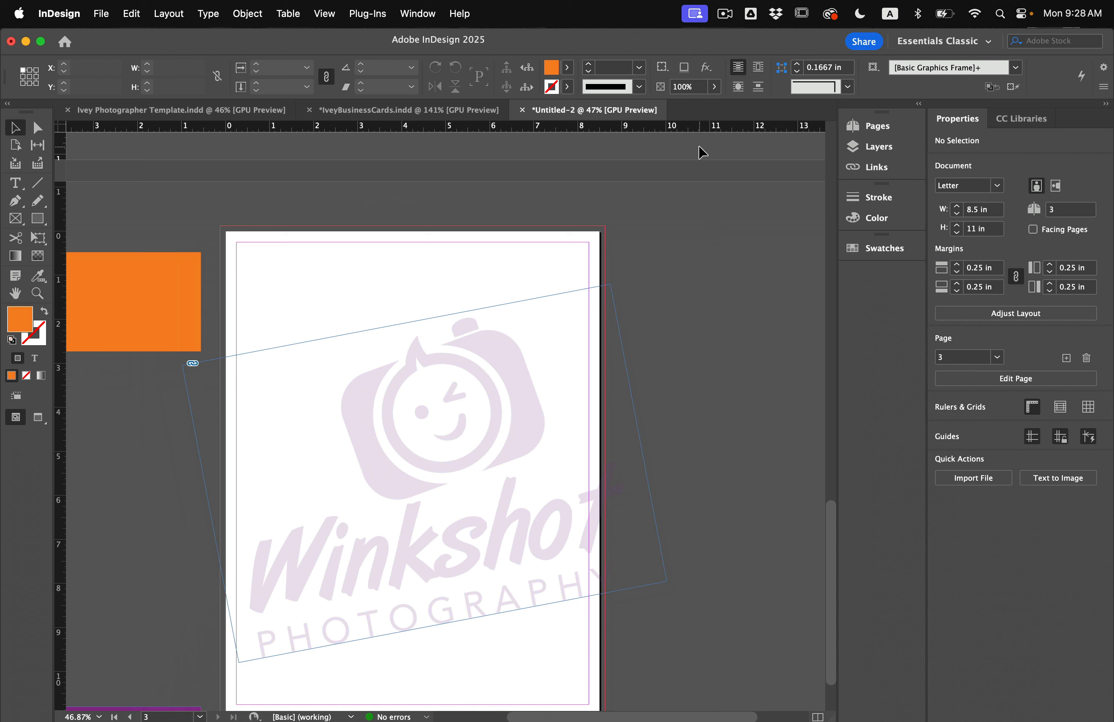
key(w)
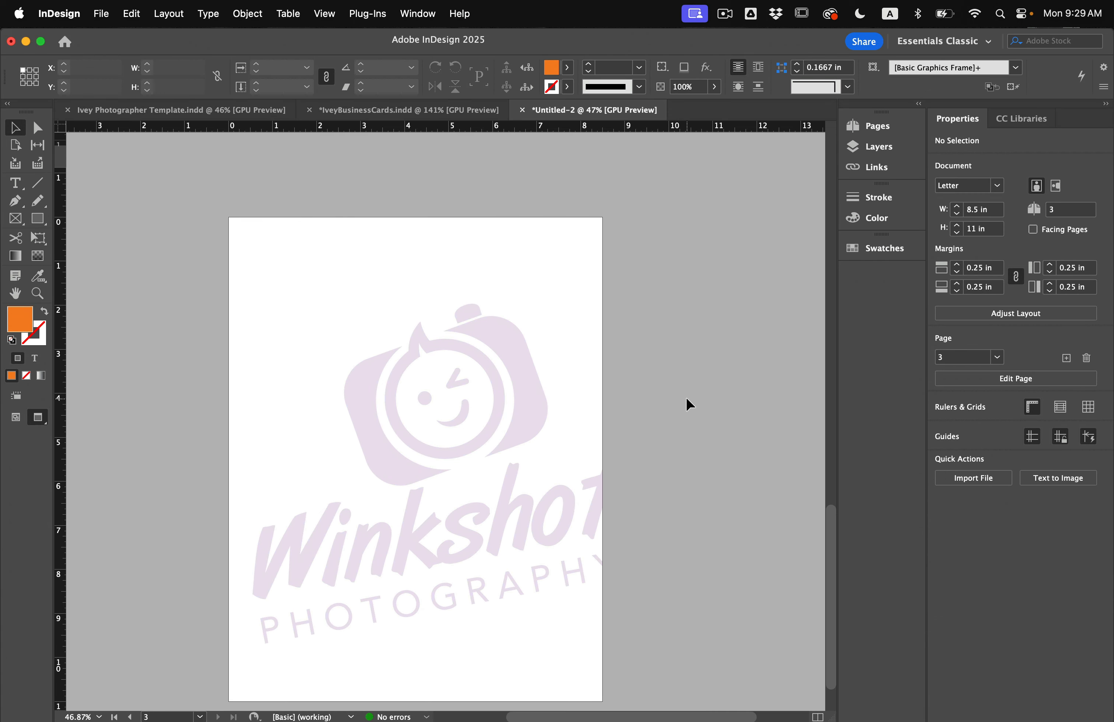
Nudge the watermark logo left to X -1.5345 in so its lettering fits across page 3, and preview the page
key(w)
click(504, 395)
key(shift+Left)
key(shift+Left)
key(shift+Left)
key(shift+Left)
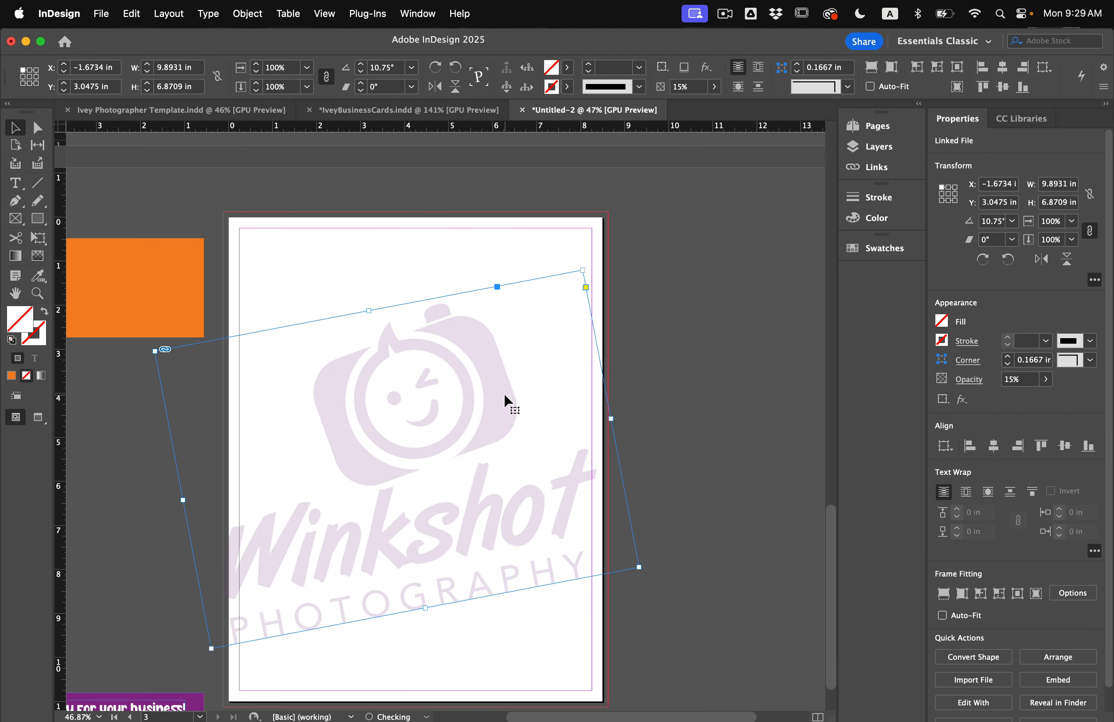
key(shift+Right)
key(shift+Right)
key(shift+Left)
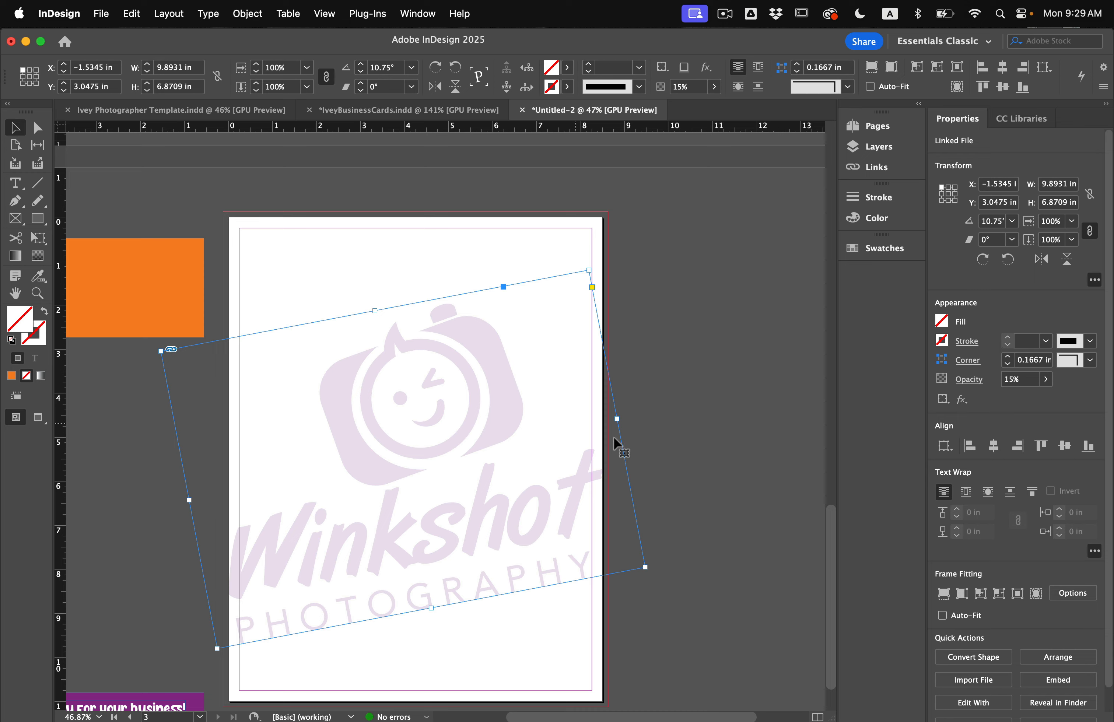
click(634, 443)
key(w)
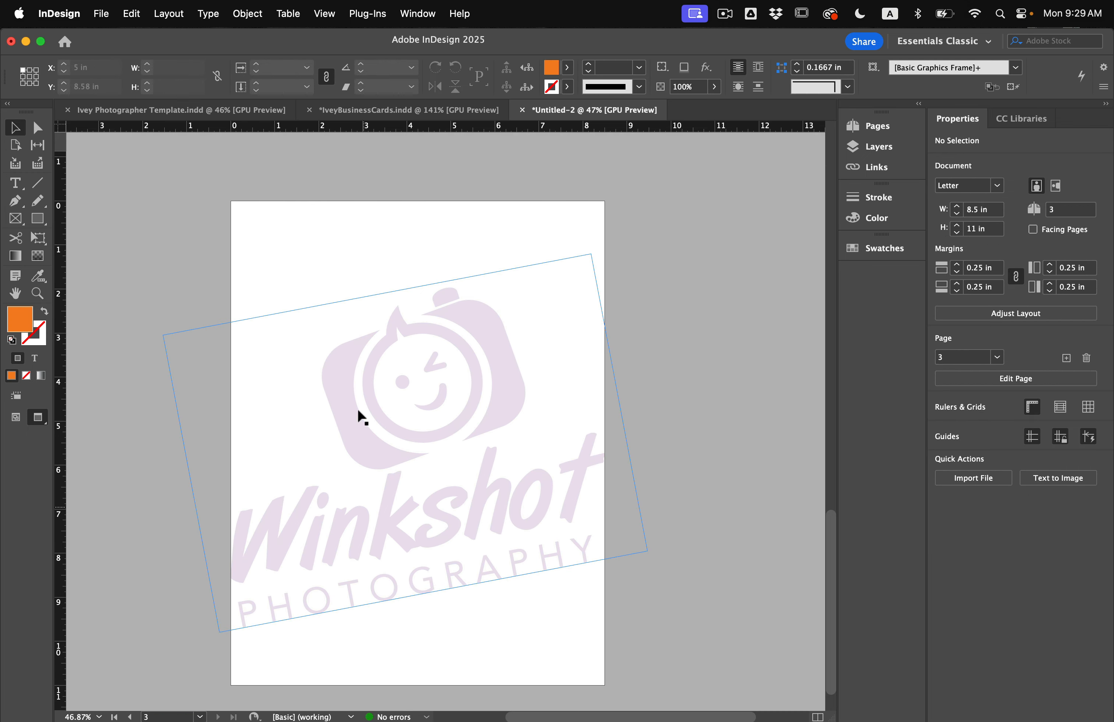
Place the purple footer bar as a full-height vertical stripe on page 3's left bleed edge, 1.765 x 11.25 in at X -0.125, Y -0.125 in
key(w)
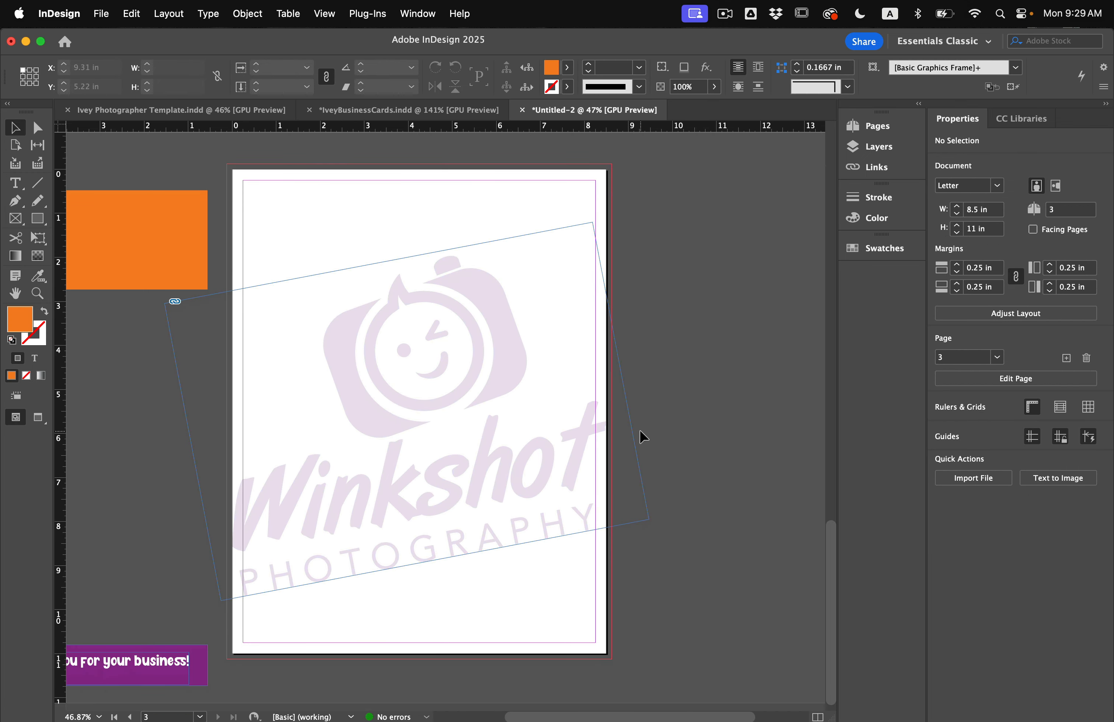
scroll(642, 436, left, 5)
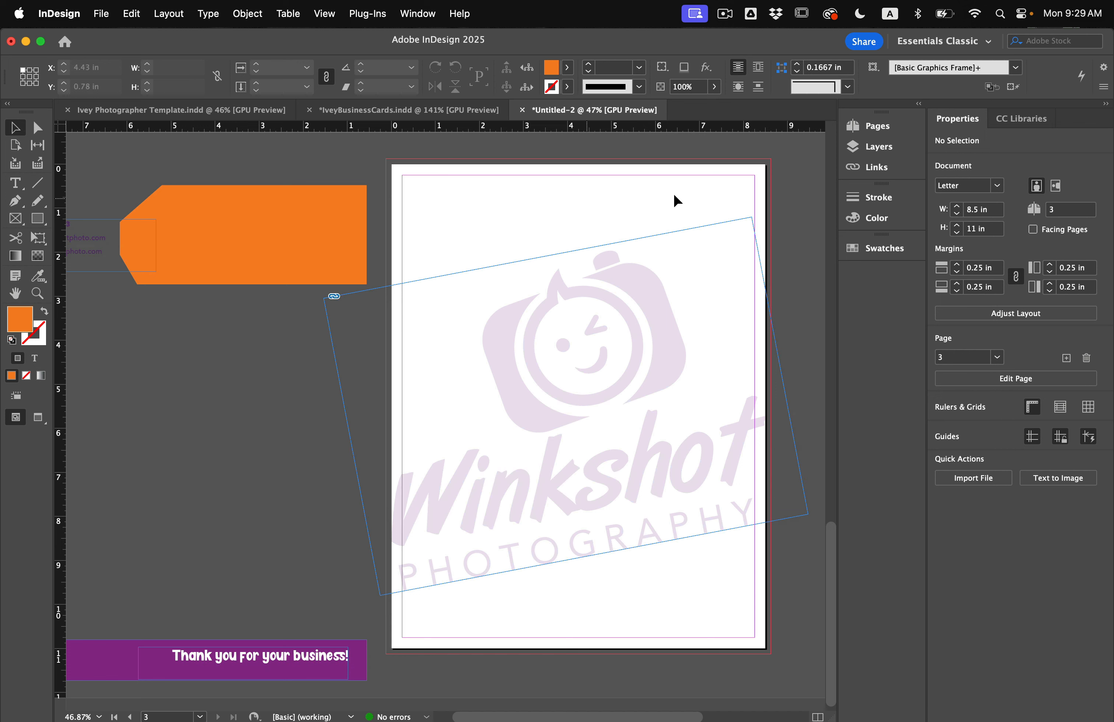
click(300, 266)
drag(112, 620, 203, 646)
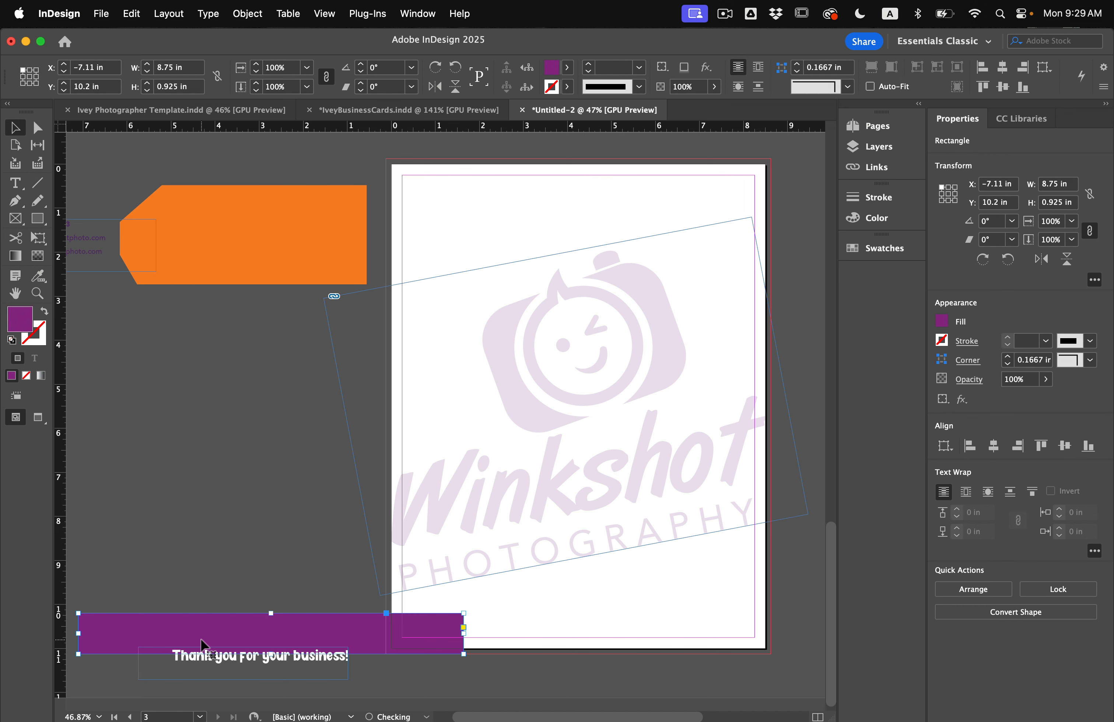
scroll(203, 646, down, 1)
scroll(203, 646, left, 1)
drag(96, 599, 406, 150)
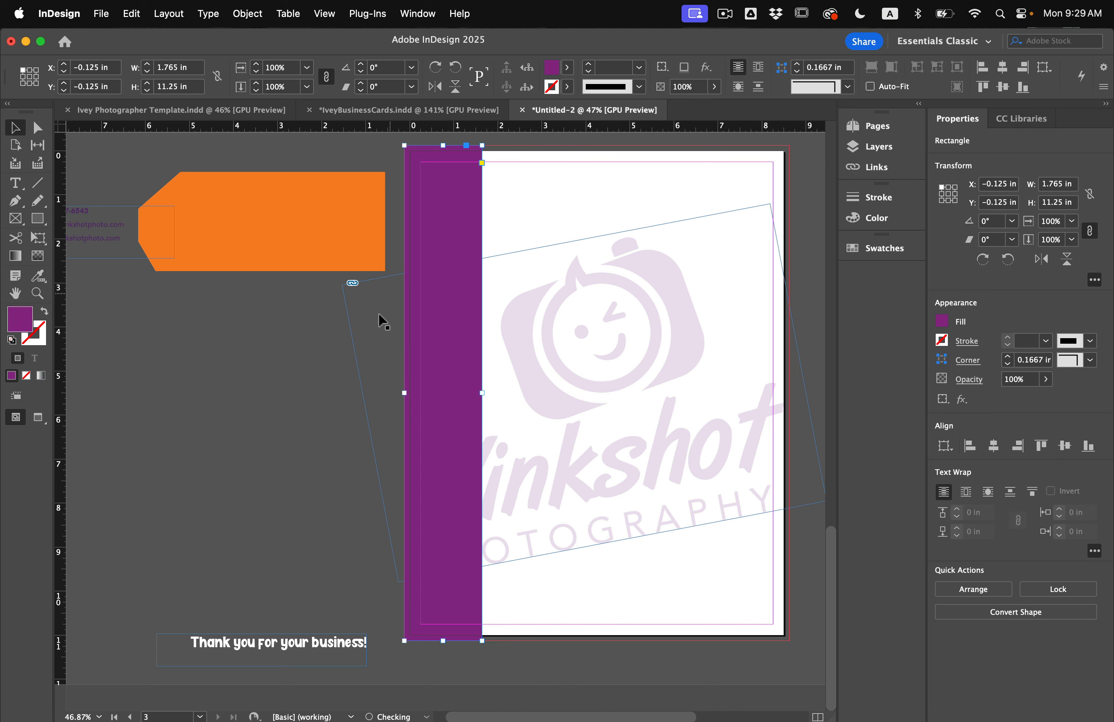
Scale the watermark logo down to about 8.01 x 5.57 in and move it to about X 0.45, Y 3.53 in beside the purple stripe
click(370, 330)
scroll(370, 330, right, 1)
scroll(369, 330, up, 1)
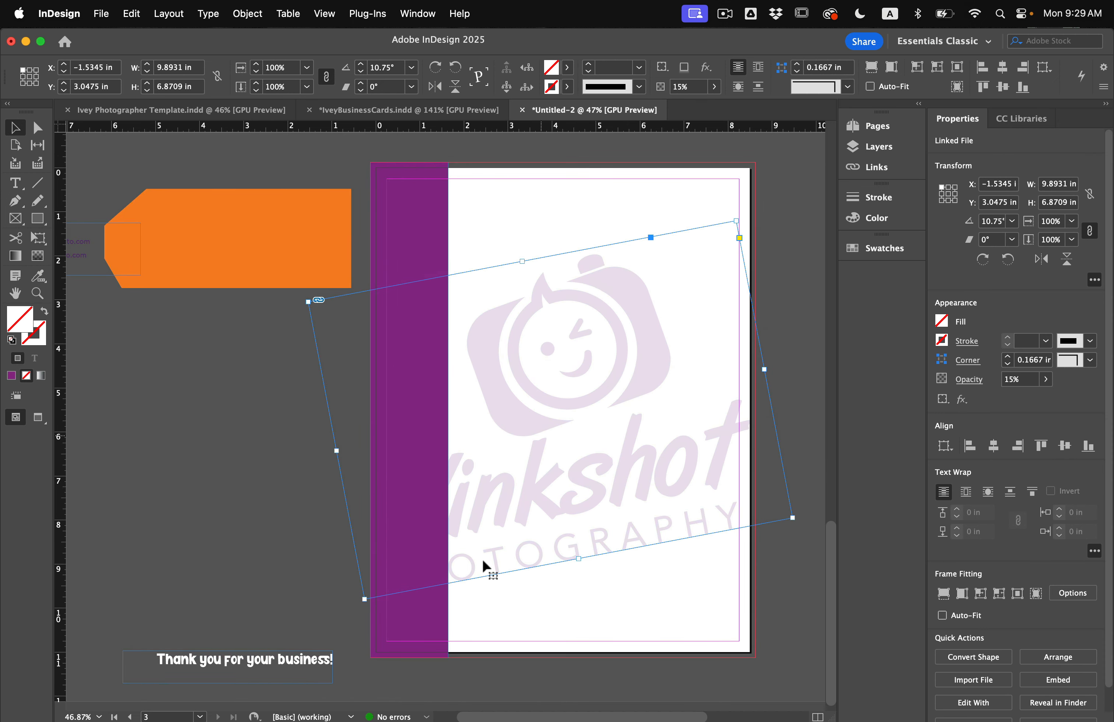
drag(364, 598, 441, 532)
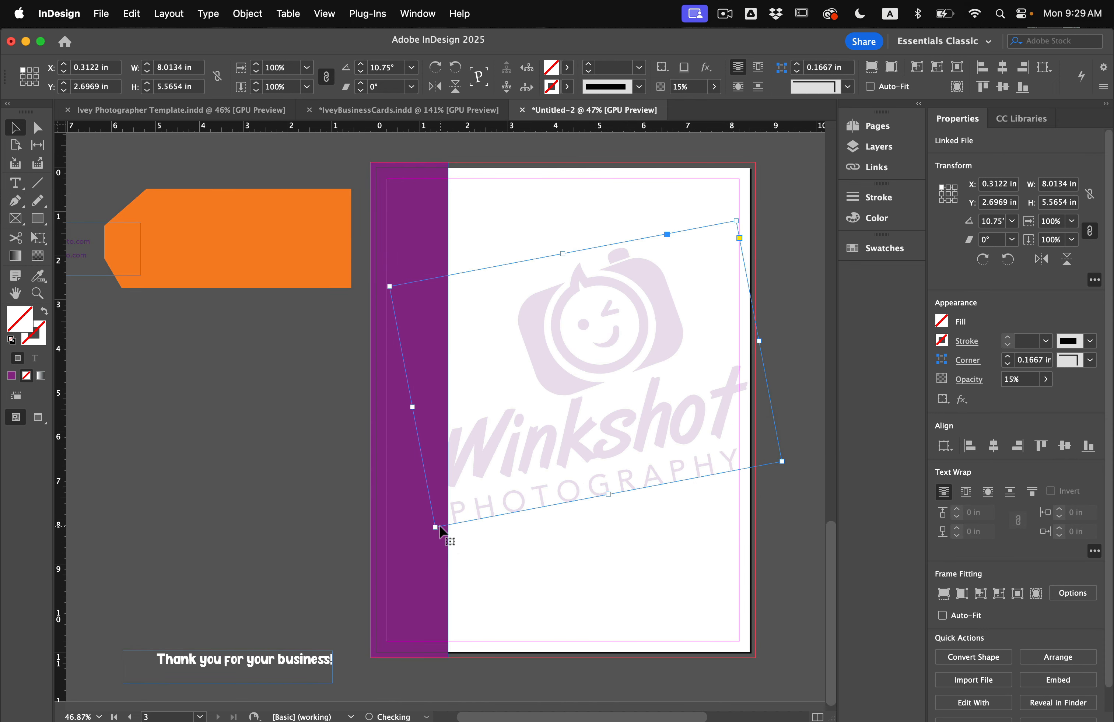
key(shift+Right)
key(shift+Down)
key(shift+Down)
key(shift+Down)
key(shift+Down)
key(shift+Down)
key(shift+Down)
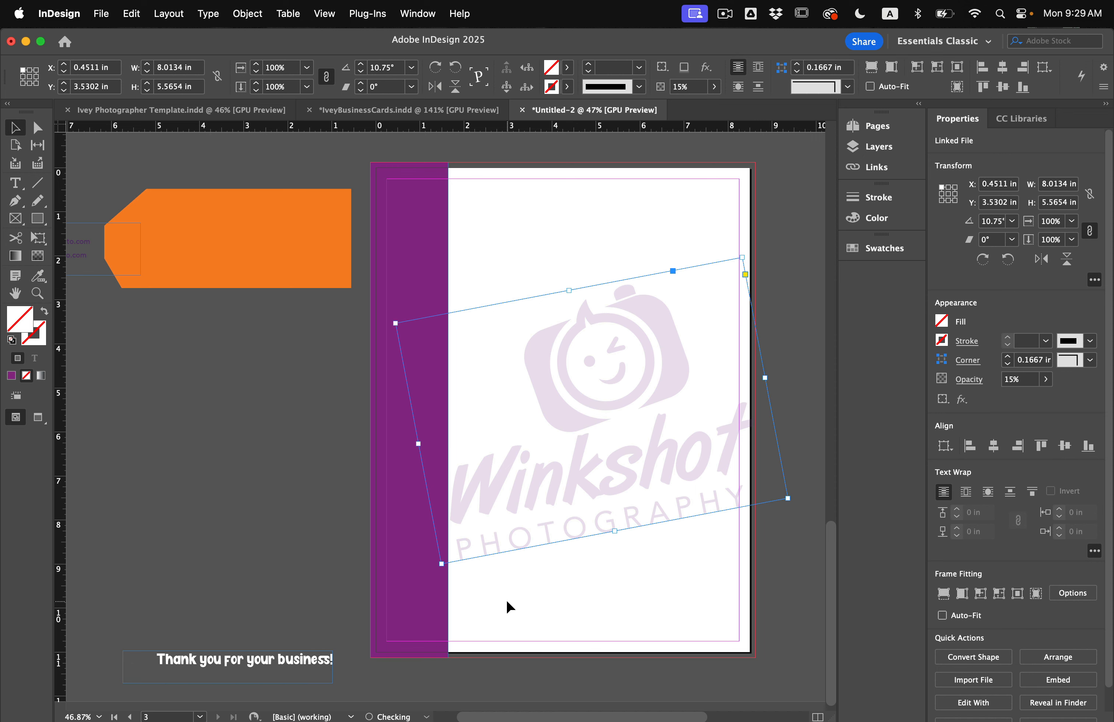
Move the contact details text frame from the pasteboard to page 3's top-left margin corner at X 0.25, Y 0.25 in
click(319, 399)
scroll(231, 423, left, 3)
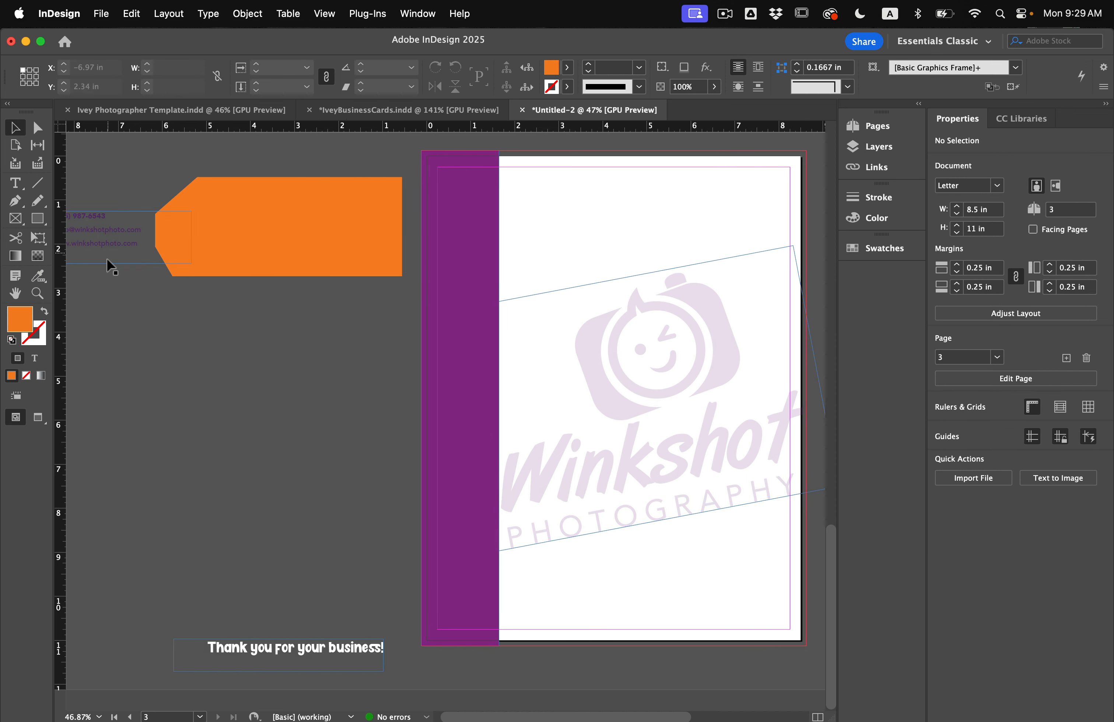
drag(107, 258, 487, 214)
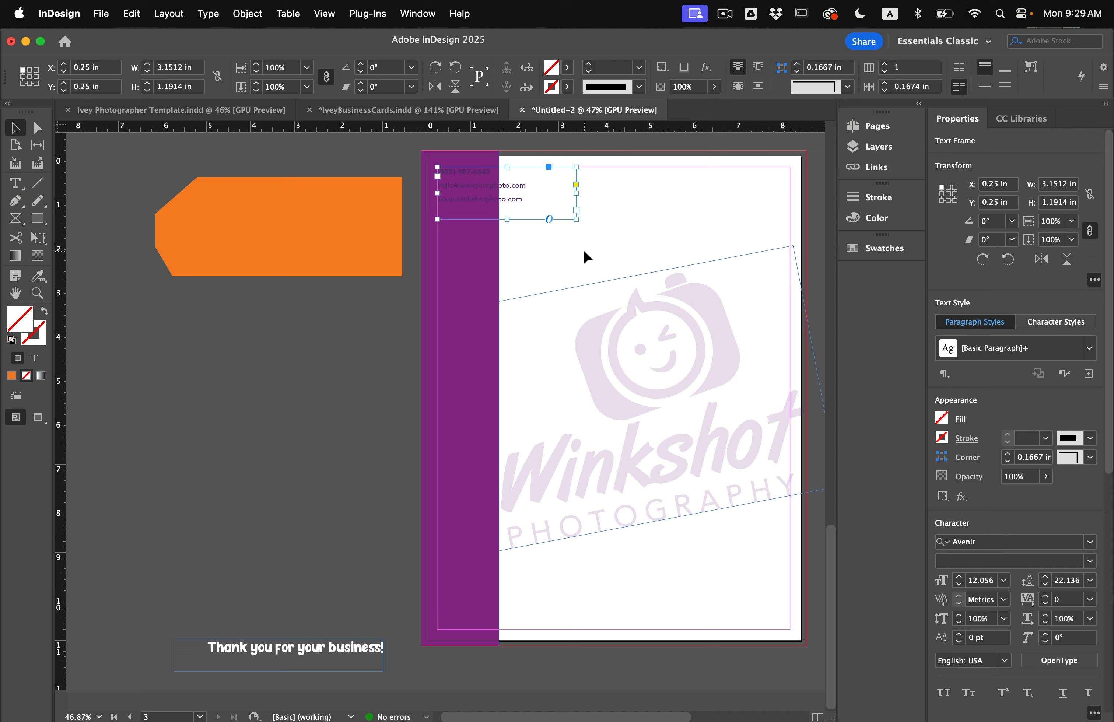
Reduce all the contact details text to 10 pt and preview the page up close
key(t)
drag(539, 206, 406, 172)
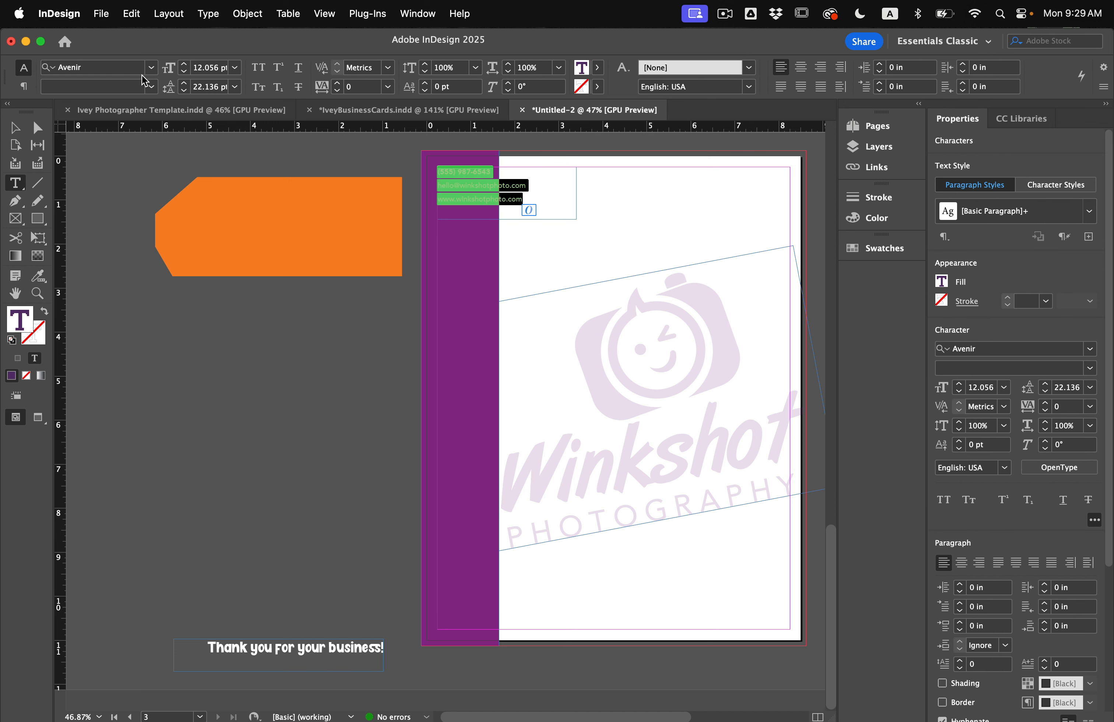
click(184, 72)
click(185, 72)
click(184, 71)
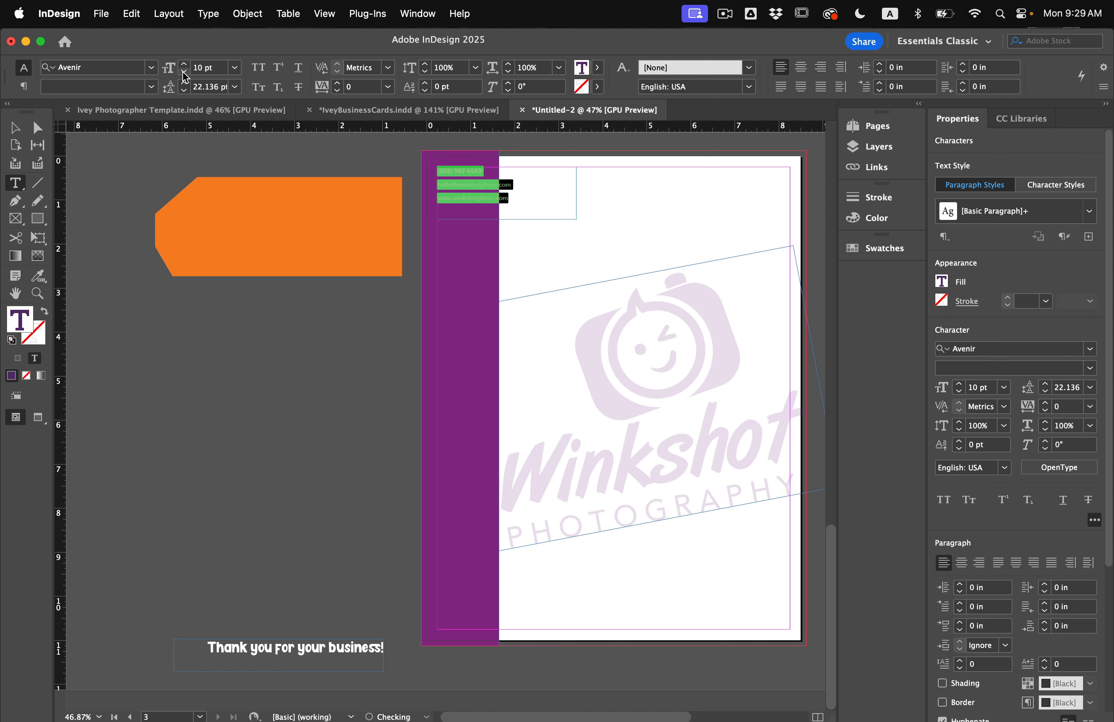
click(184, 71)
click(185, 65)
click(25, 124)
click(265, 375)
key(w)
scroll(427, 332, up, 4)
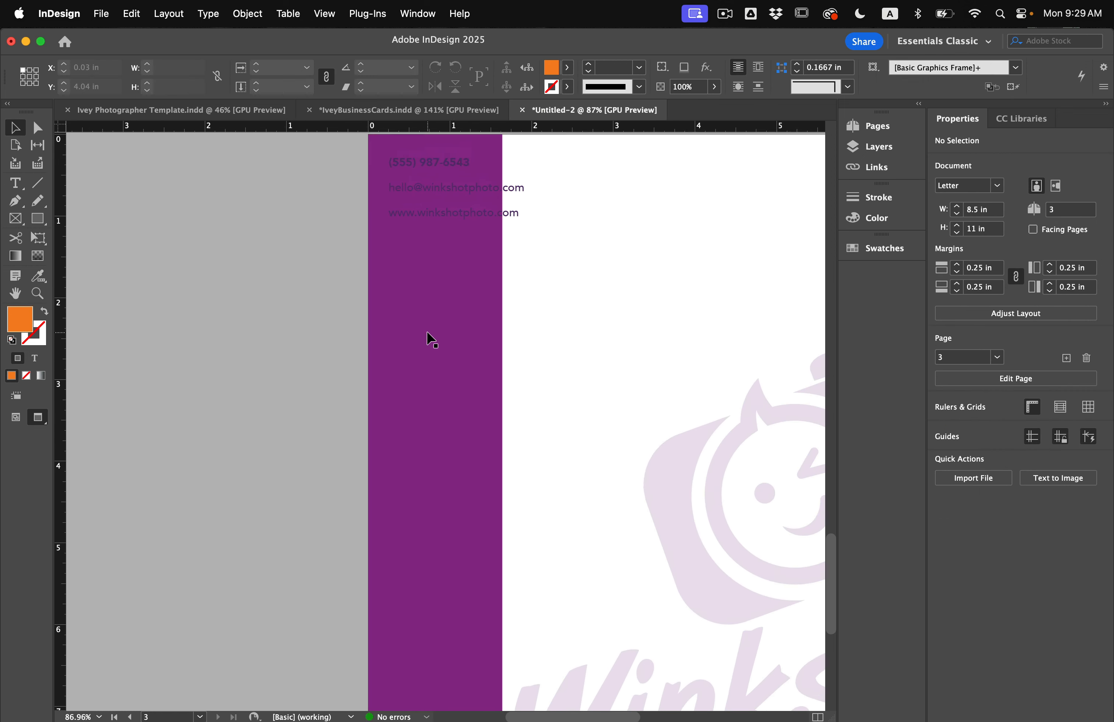
Fill all the contact details text with the [Paper] swatch
double_click(524, 224)
key(super+a)
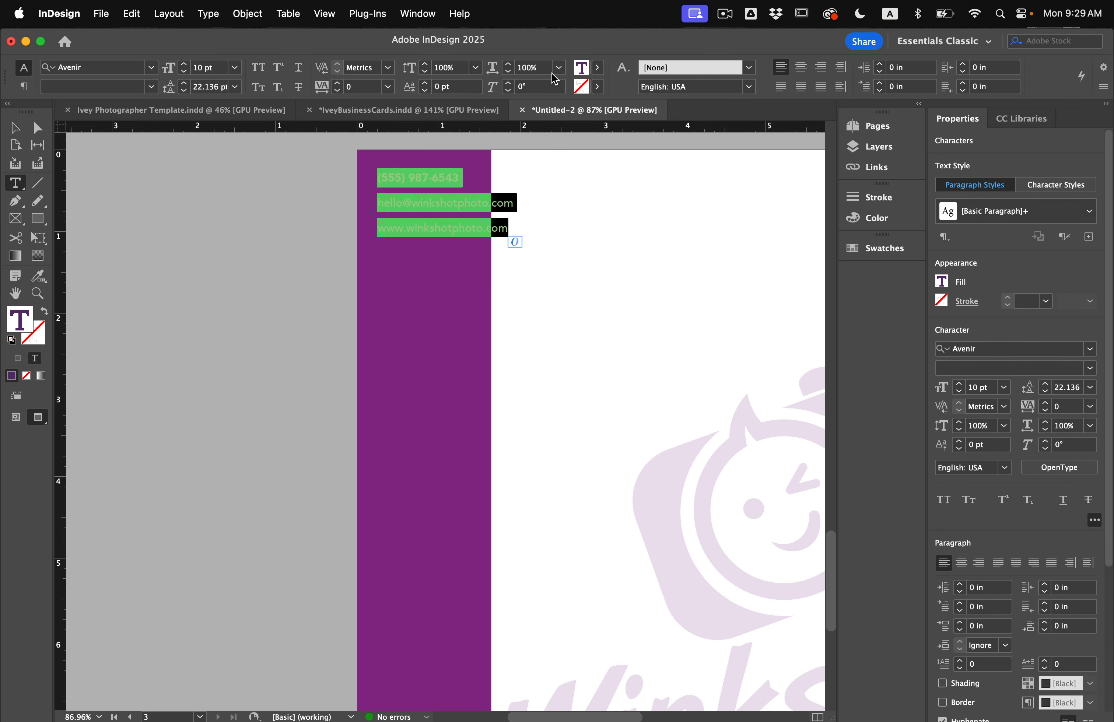
click(598, 69)
click(466, 145)
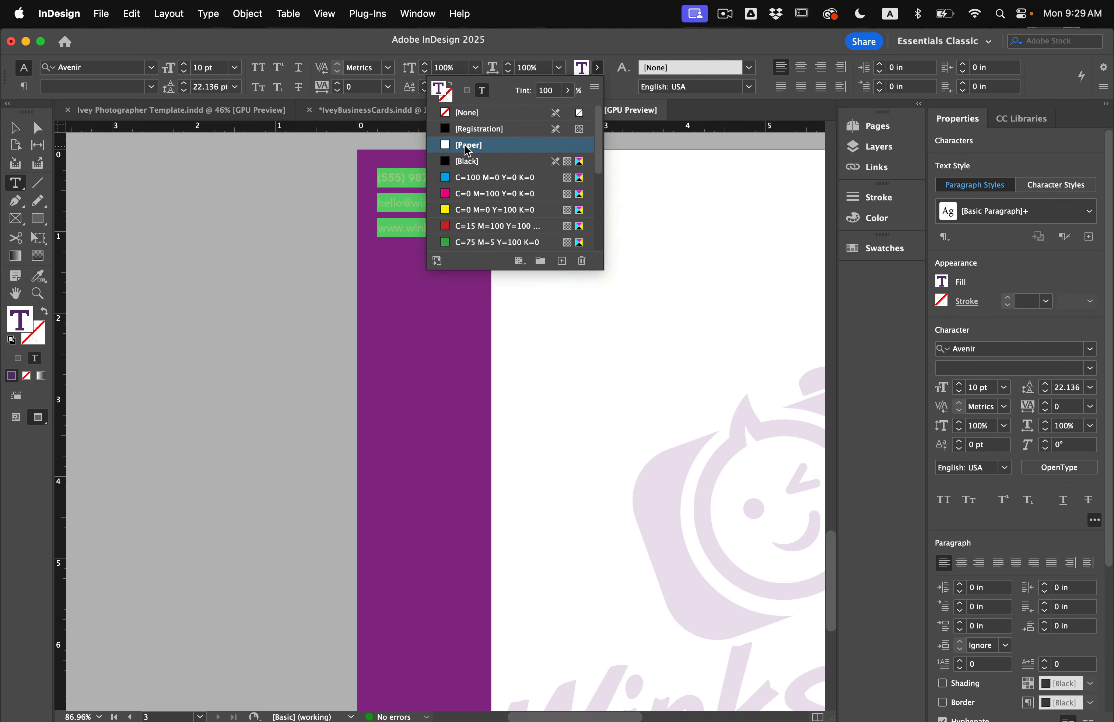
key(Escape)
Try rotating the contact details 90° counterclockwise so they run vertically within the purple stripe
click(477, 209)
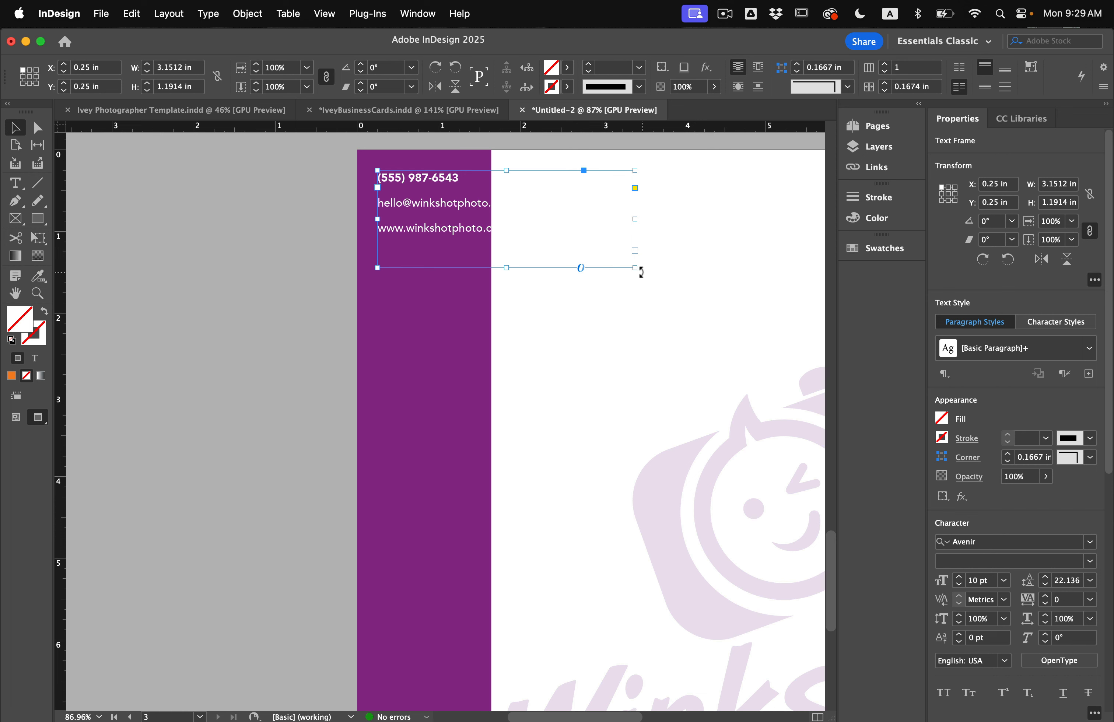
drag(641, 272, 516, 175)
drag(517, 236, 454, 298)
click(545, 341)
scroll(545, 342, down, 2)
scroll(544, 341, down, 3)
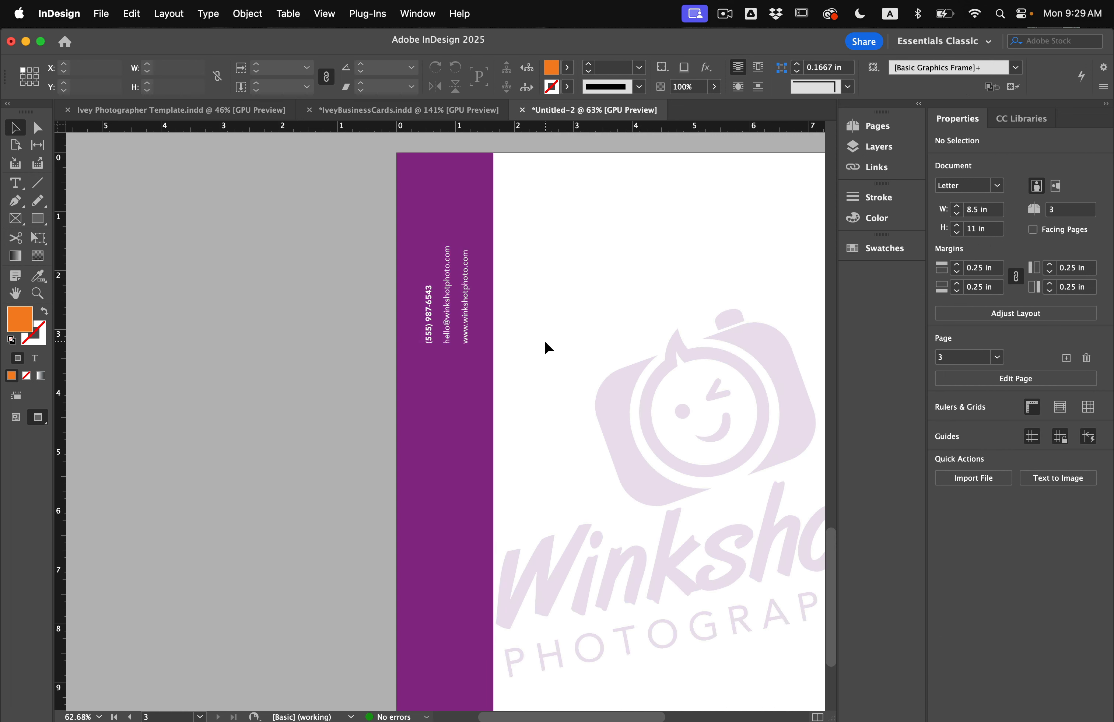
scroll(544, 341, down, 2)
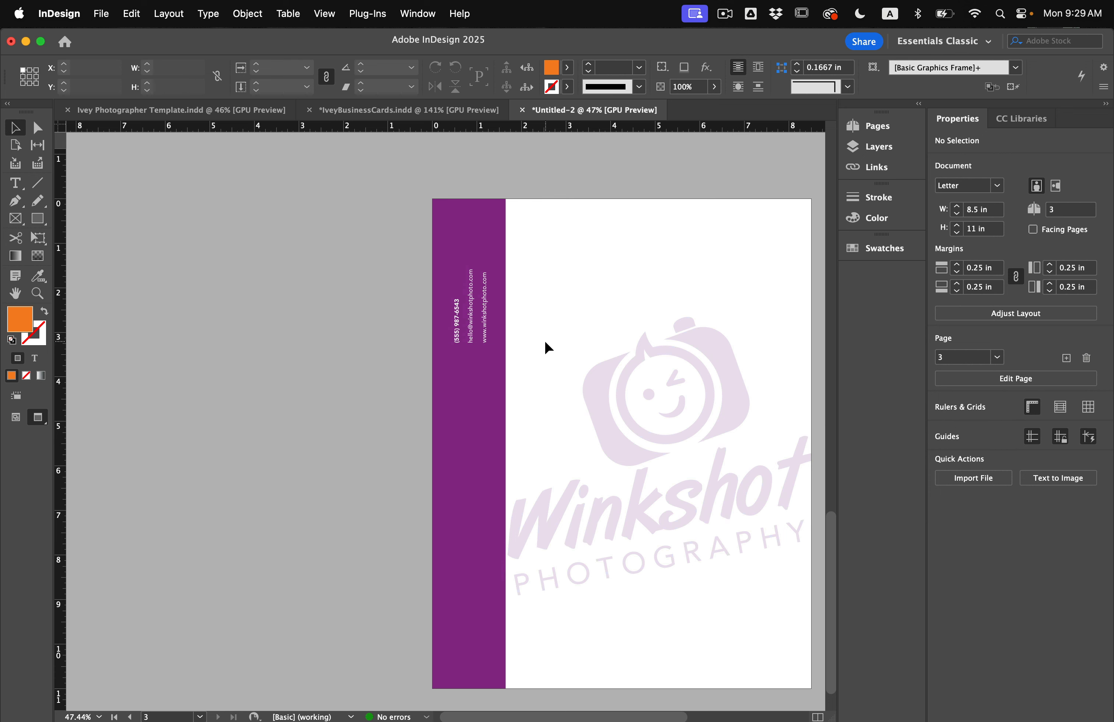
key(super+z)
key(super+z)
scroll(545, 339, up, 5)
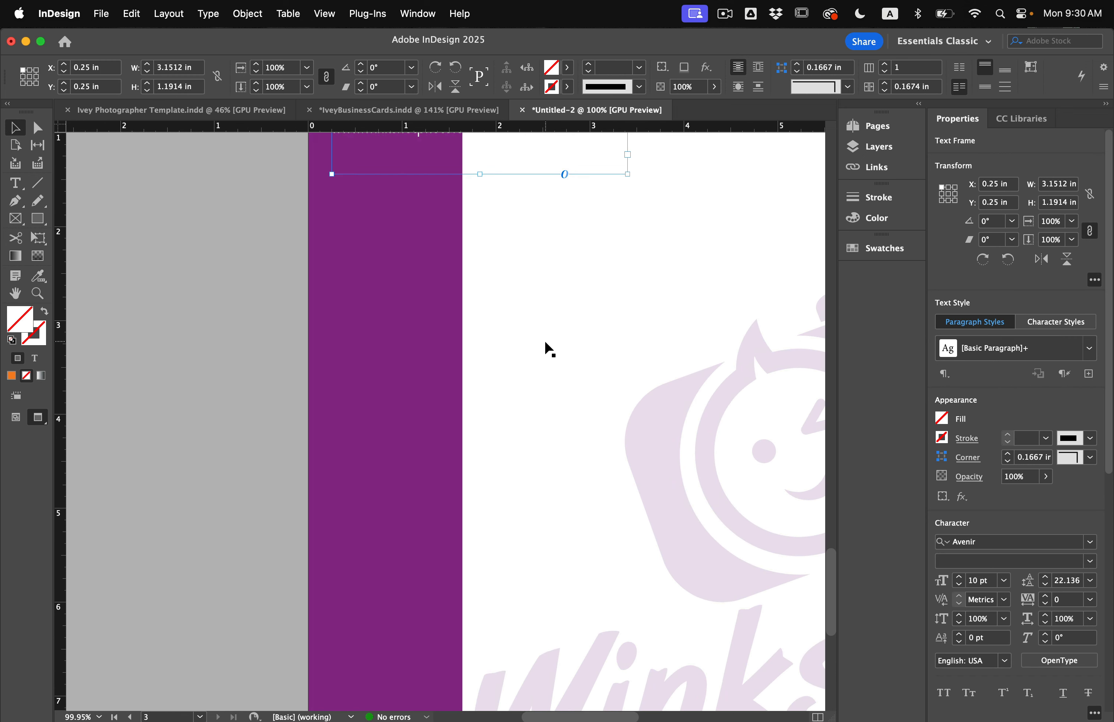
scroll(545, 339, up, 2)
click(555, 297)
click(482, 184)
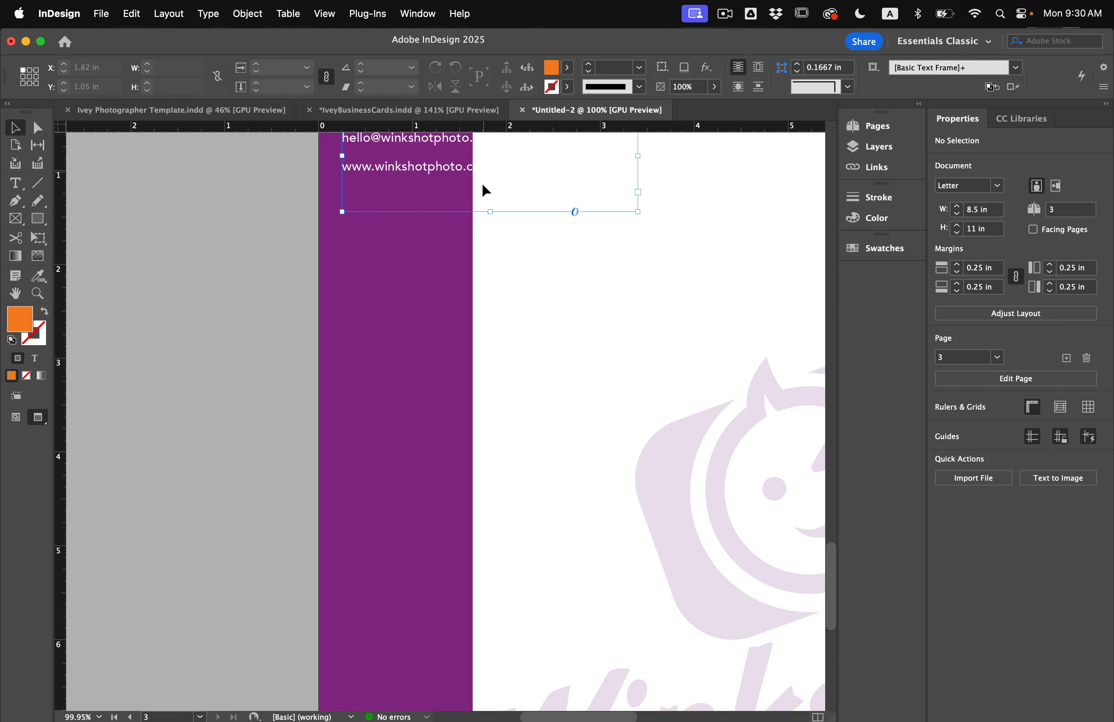
drag(482, 184, 475, 251)
key(super+z)
scroll(492, 293, right, 3)
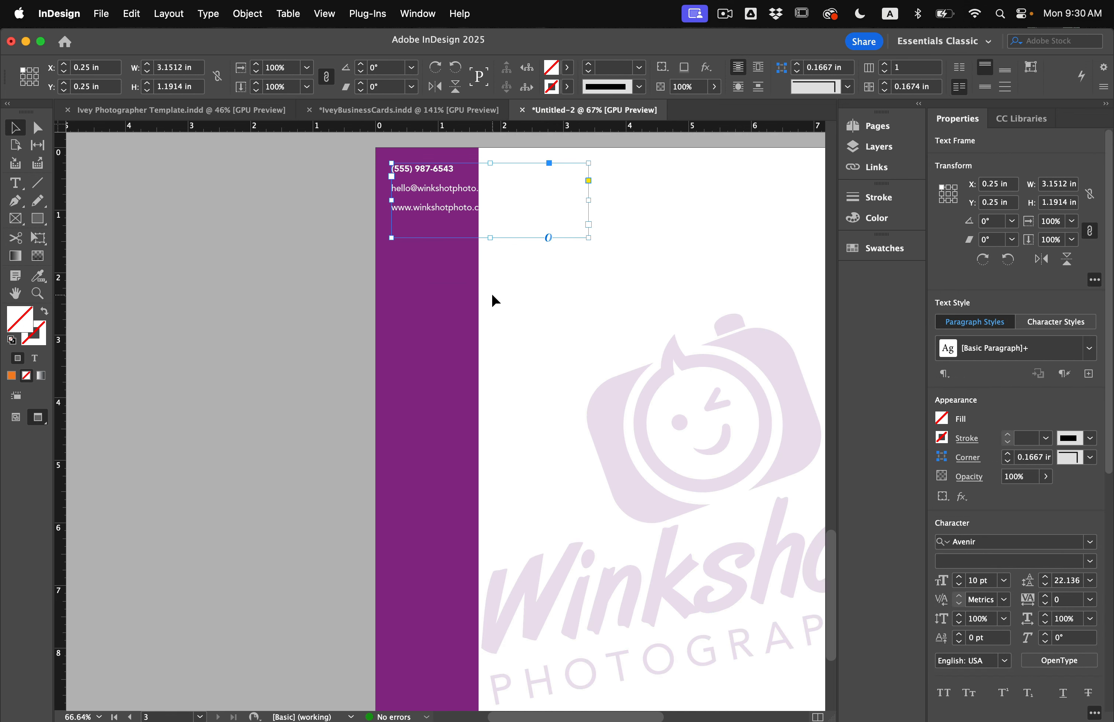
scroll(492, 294, down, 2)
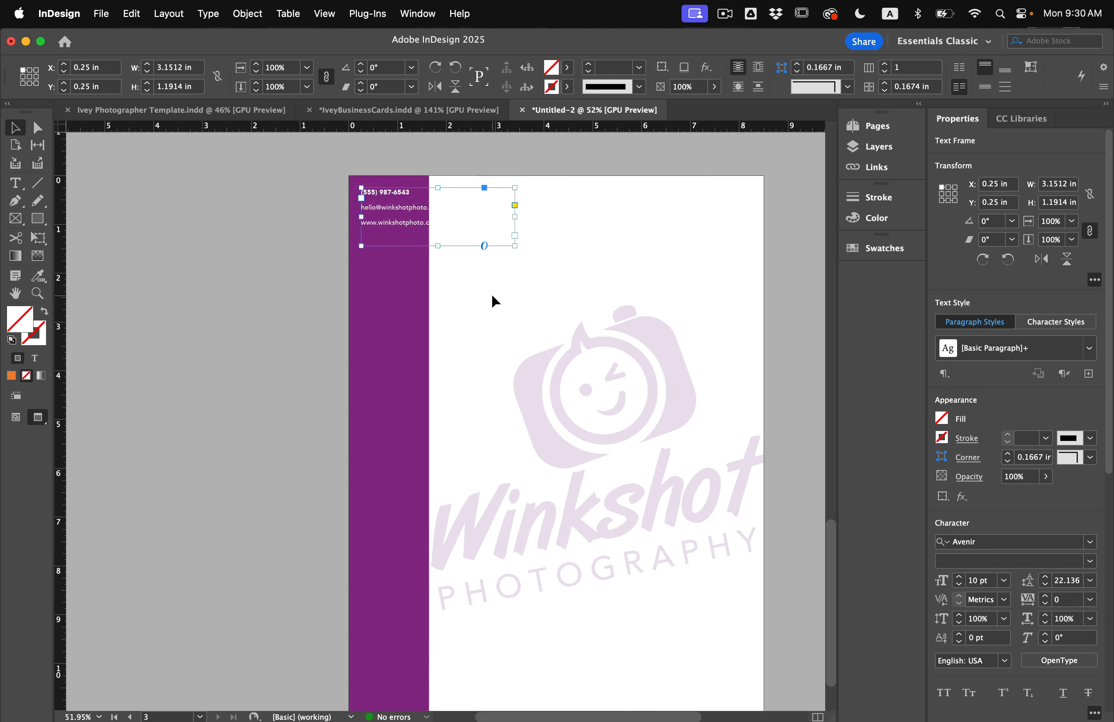
Rotate the orange angled shape 180° and place it at page 3's top-left bleed corner behind the contact details
click(492, 293)
key(w)
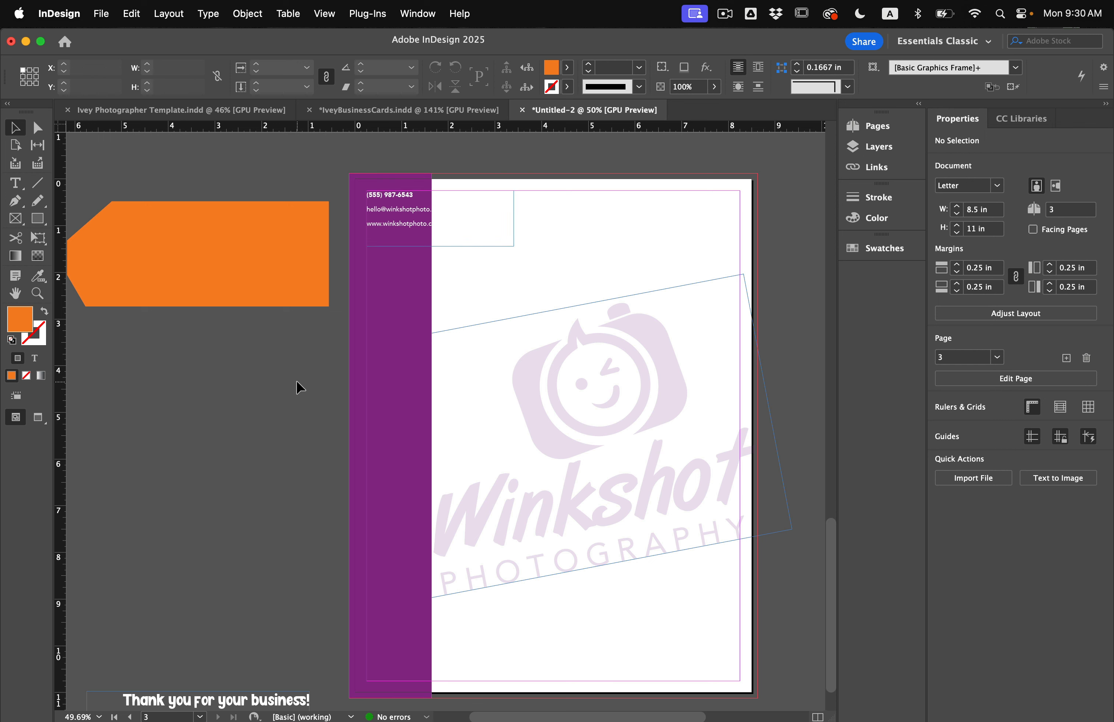
scroll(286, 377, left, 1)
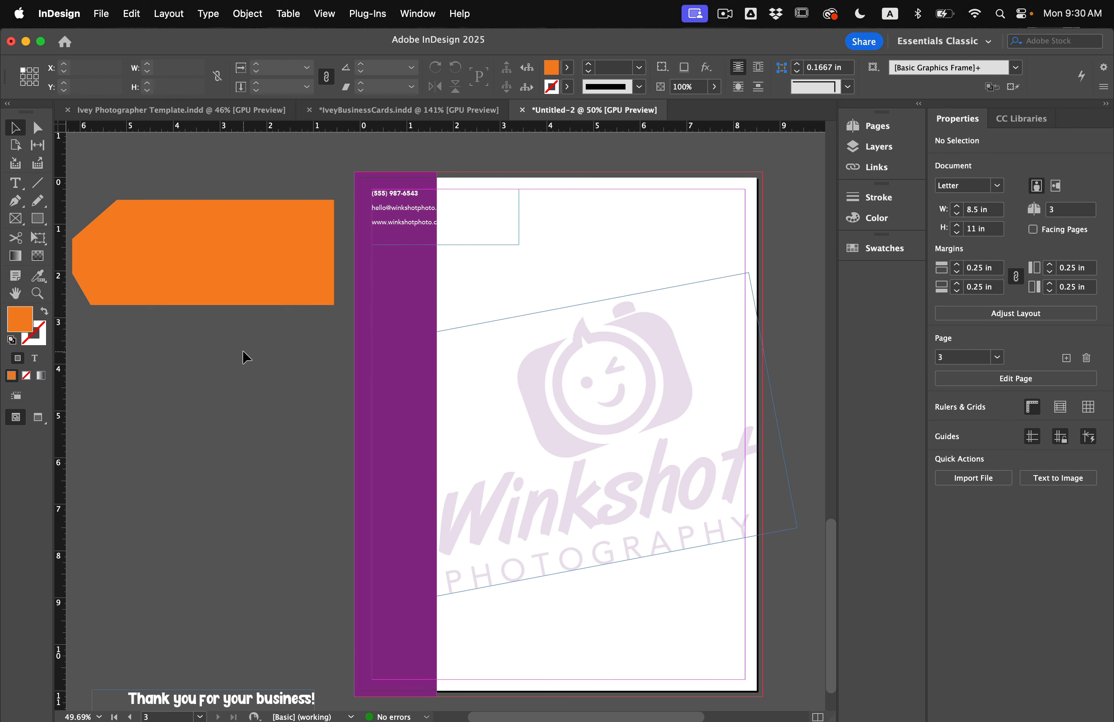
drag(225, 249, 537, 311)
drag(650, 254, 359, 364)
drag(452, 286, 427, 204)
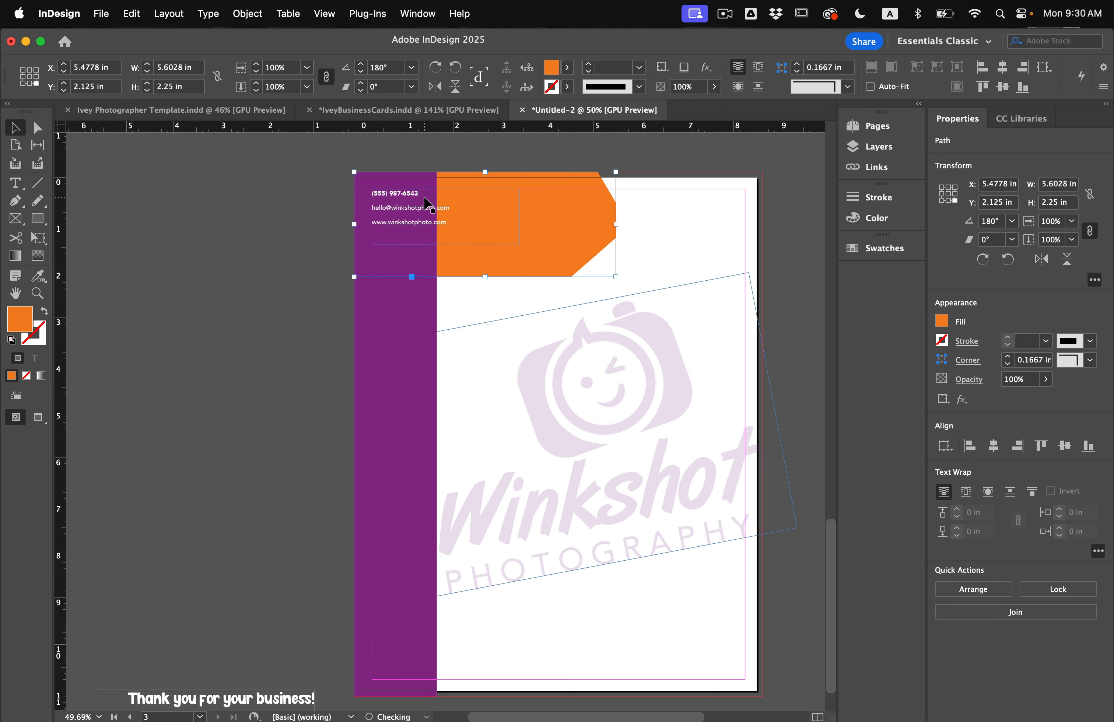
Shorten the orange angled shape to a height of 1.825 in by raising its lower edge
click(679, 282)
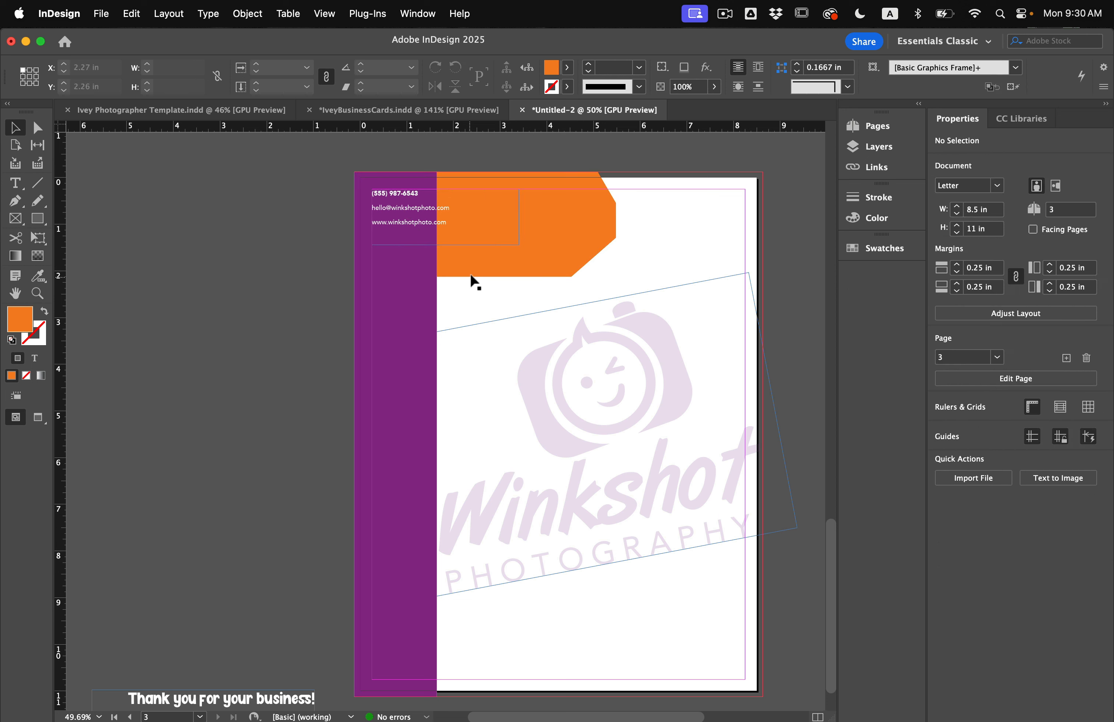
click(488, 275)
drag(486, 276, 486, 257)
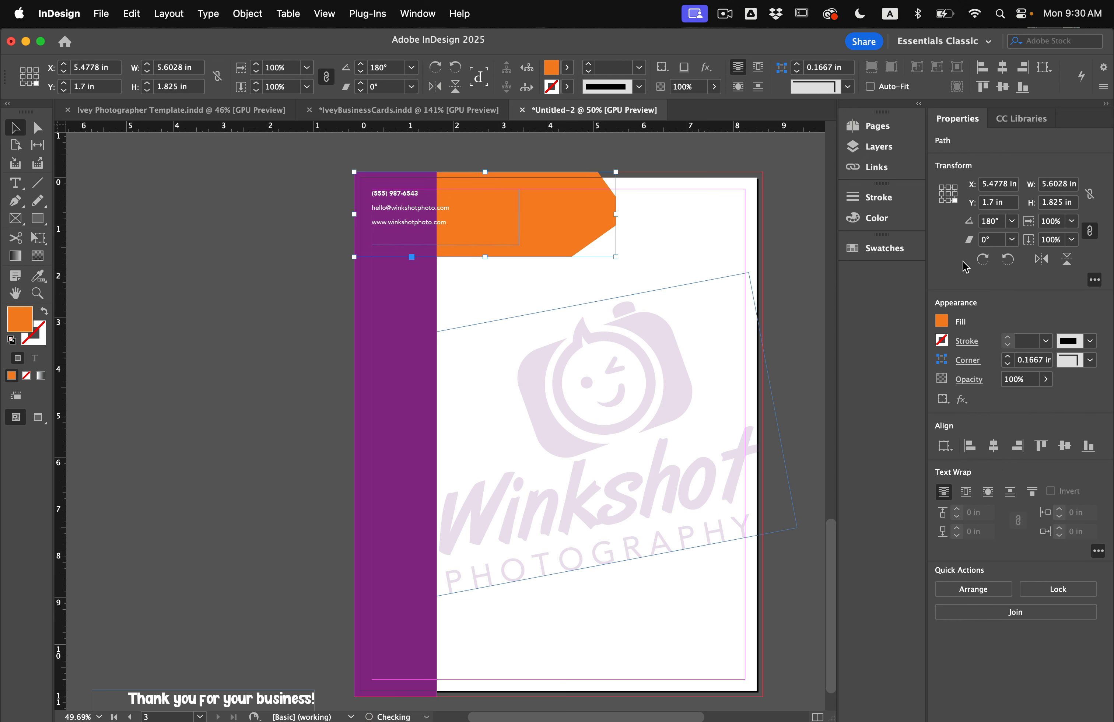
Fill the angled header shape with the purple C=53 M=99 Y=4 swatch to match the stripe and preview the page
click(940, 323)
click(816, 529)
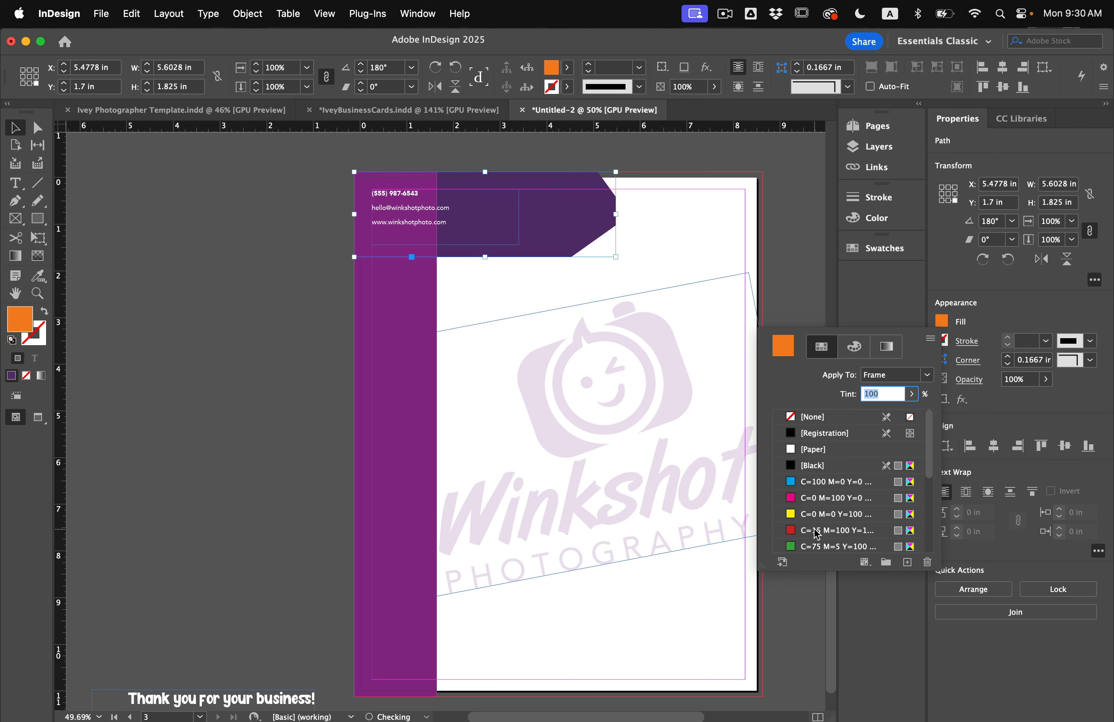
scroll(818, 494, down, 5)
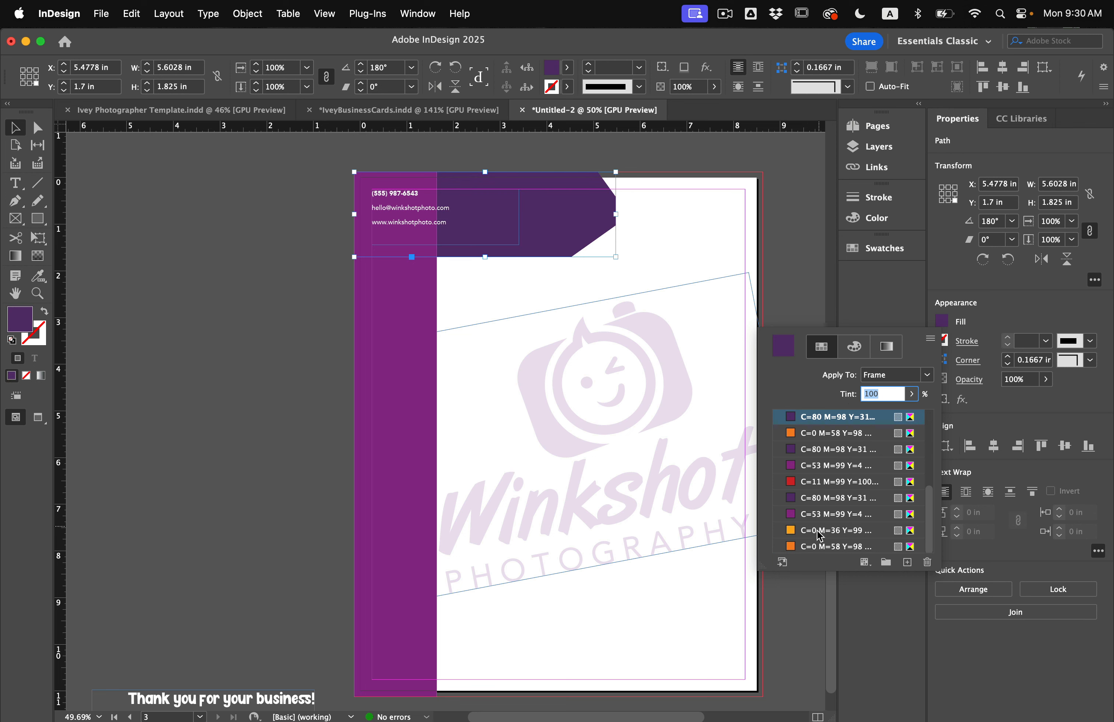
click(820, 518)
click(693, 206)
key(w)
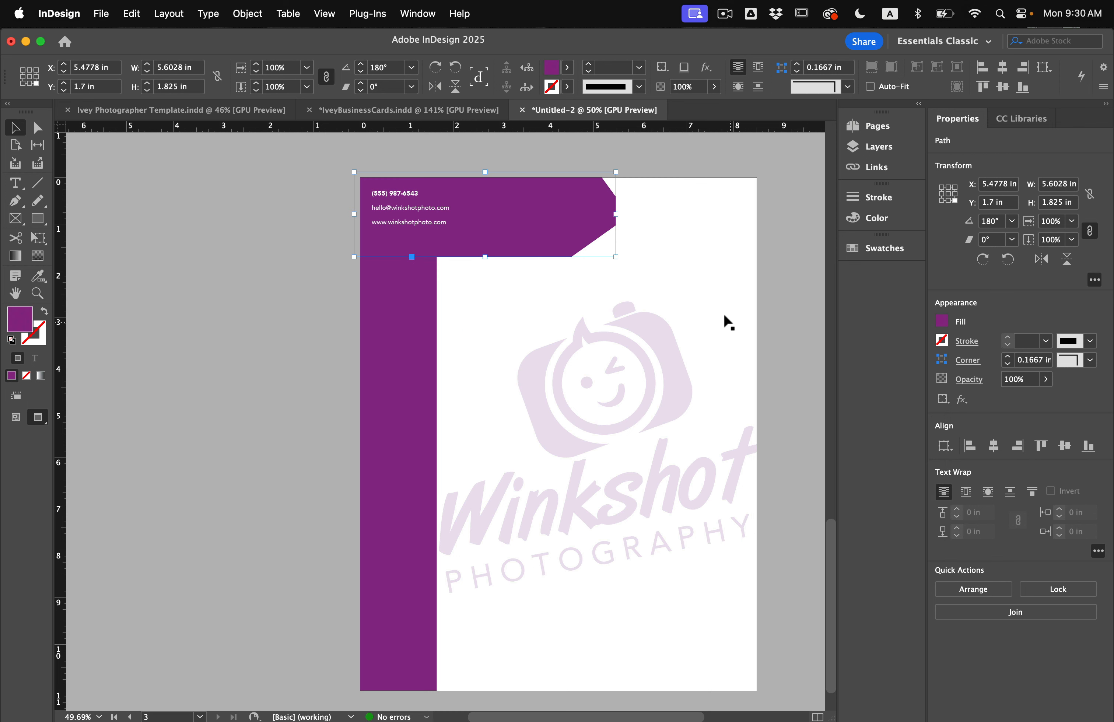
click(768, 283)
key(w)
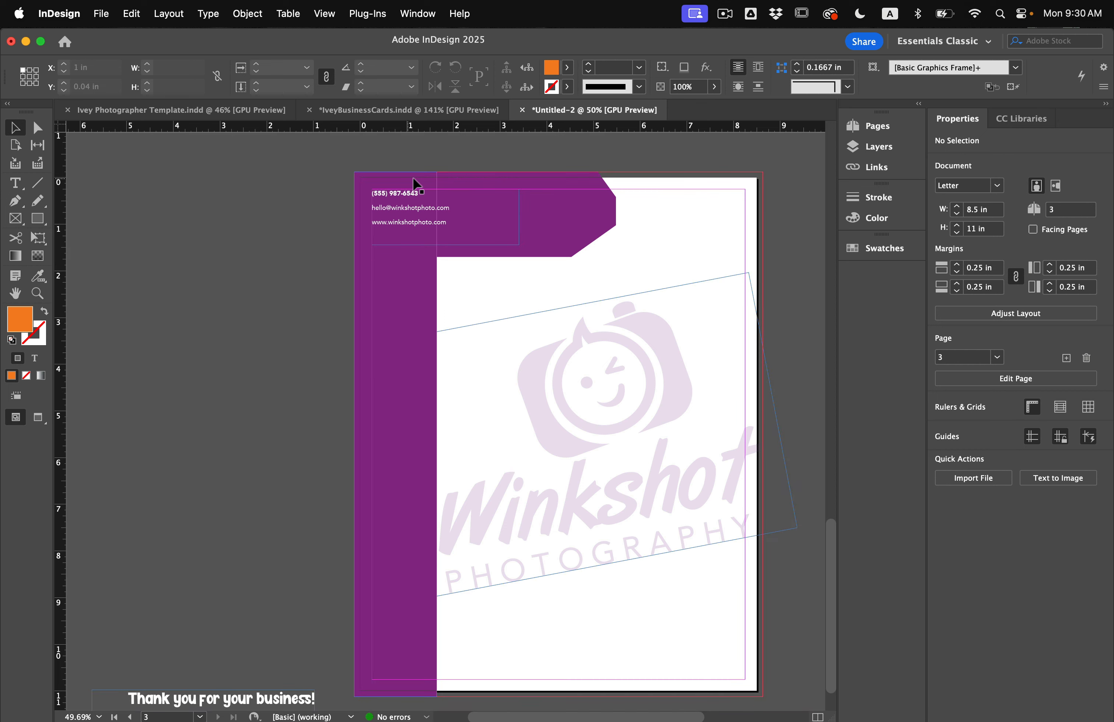
Scale the contact details frame and text to about 2.74 x 1.25 in and tighten the leading to 19 pt
click(429, 216)
mouse_move(519, 245)
mouse_down()
mouse_move(551, 257)
mouse_move(486, 243)
mouse_move(500, 247)
mouse_up()
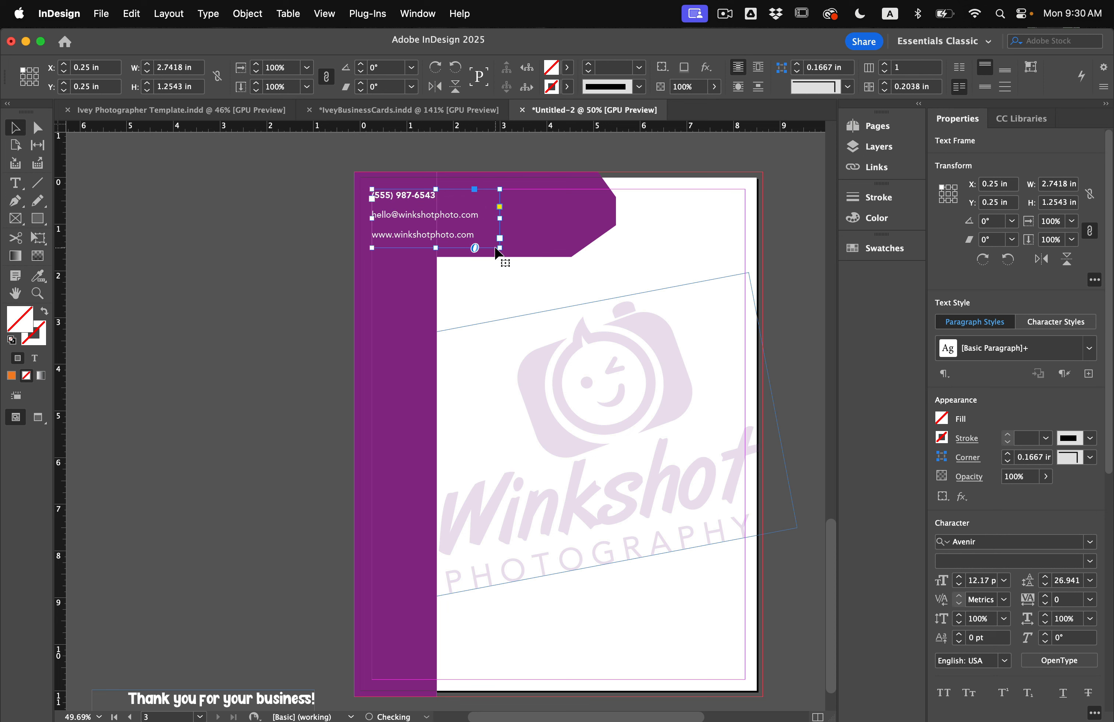
double_click(406, 234)
key(super+a)
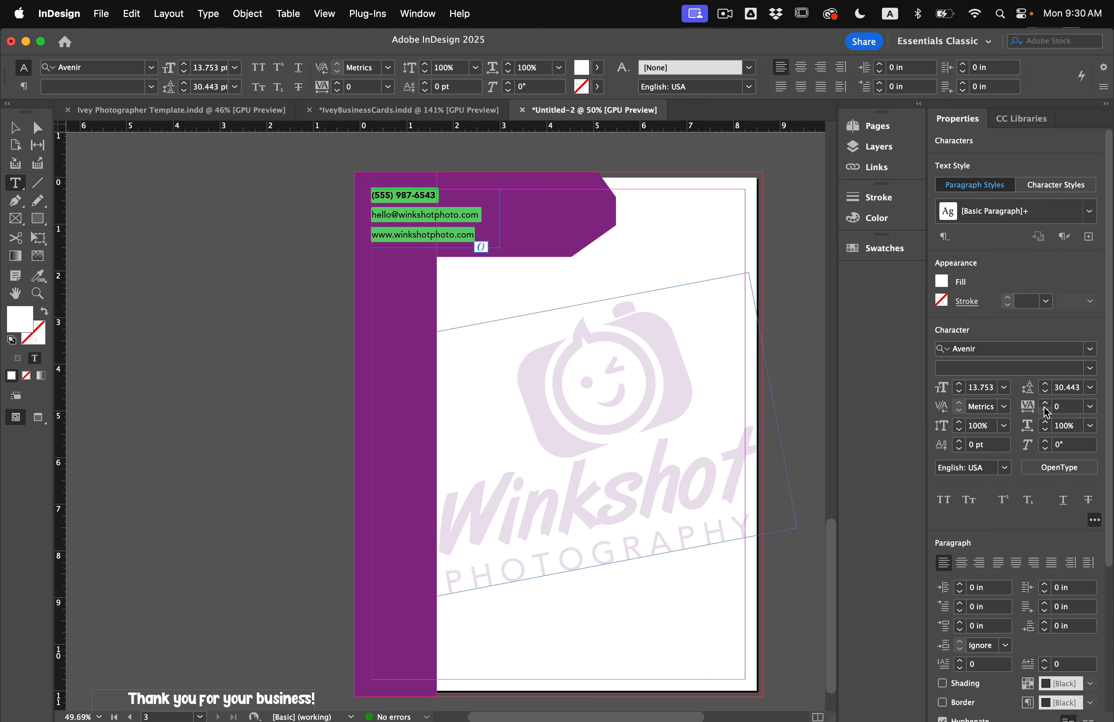
click(1044, 391)
click(1044, 391)
click(1044, 391)
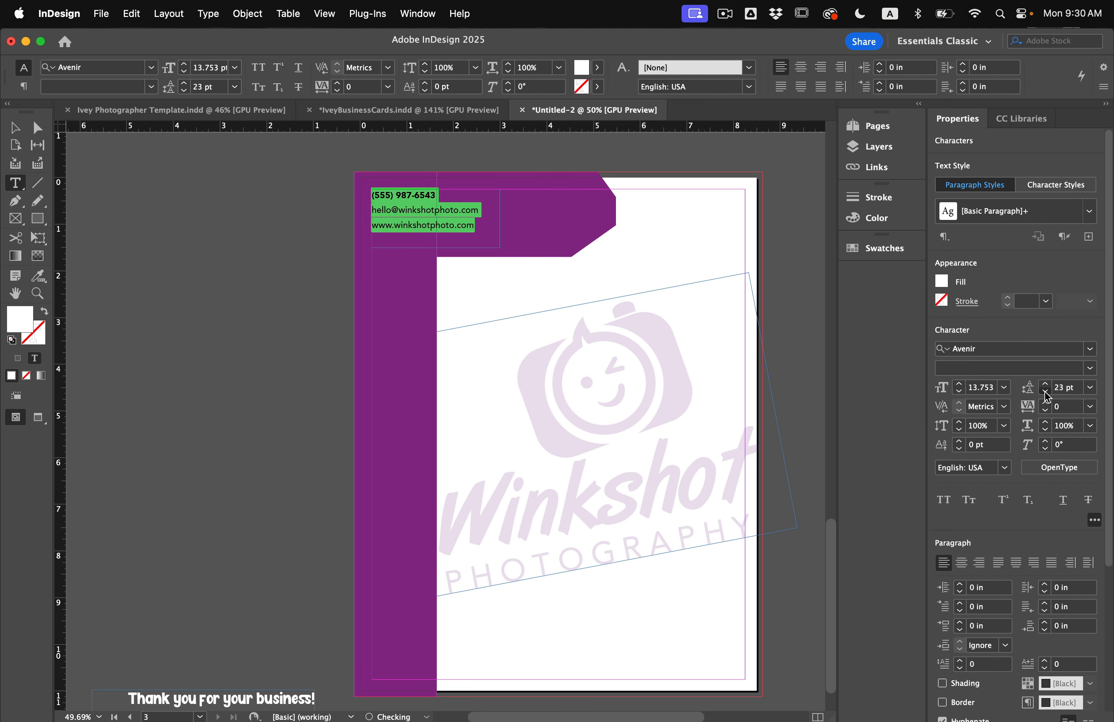
click(1044, 391)
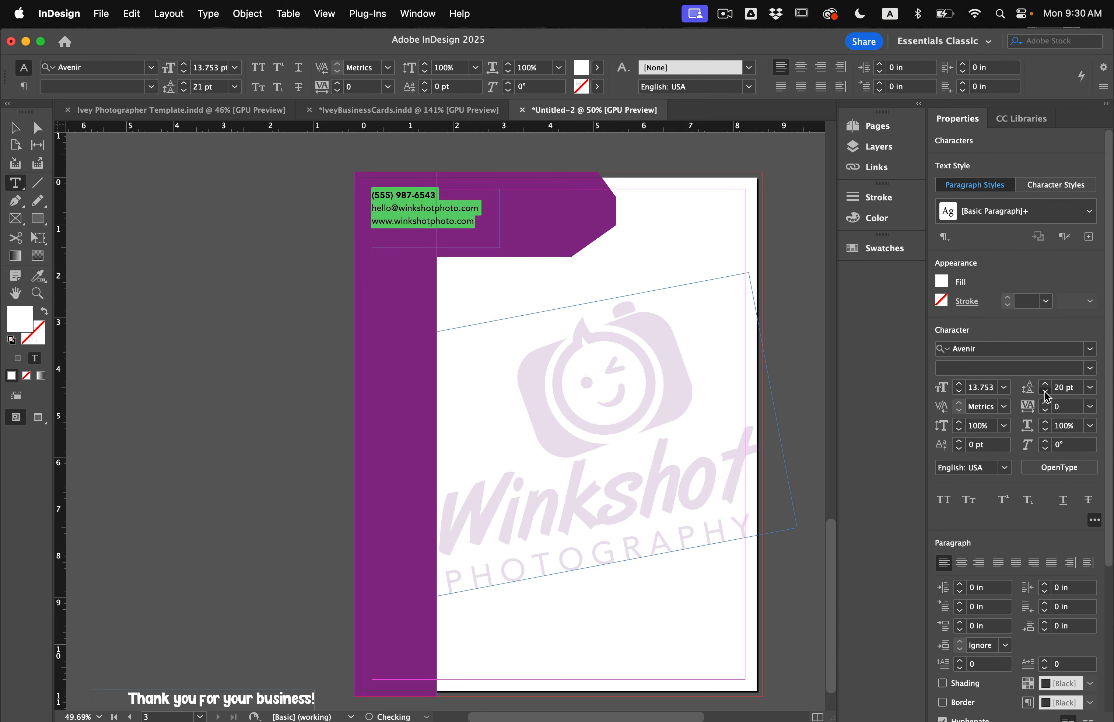
Preview the page and reposition the contact details within the purple header shape at about X 0.57, Y 0.53 in
click(15, 127)
click(201, 285)
key(w)
drag(455, 219, 471, 225)
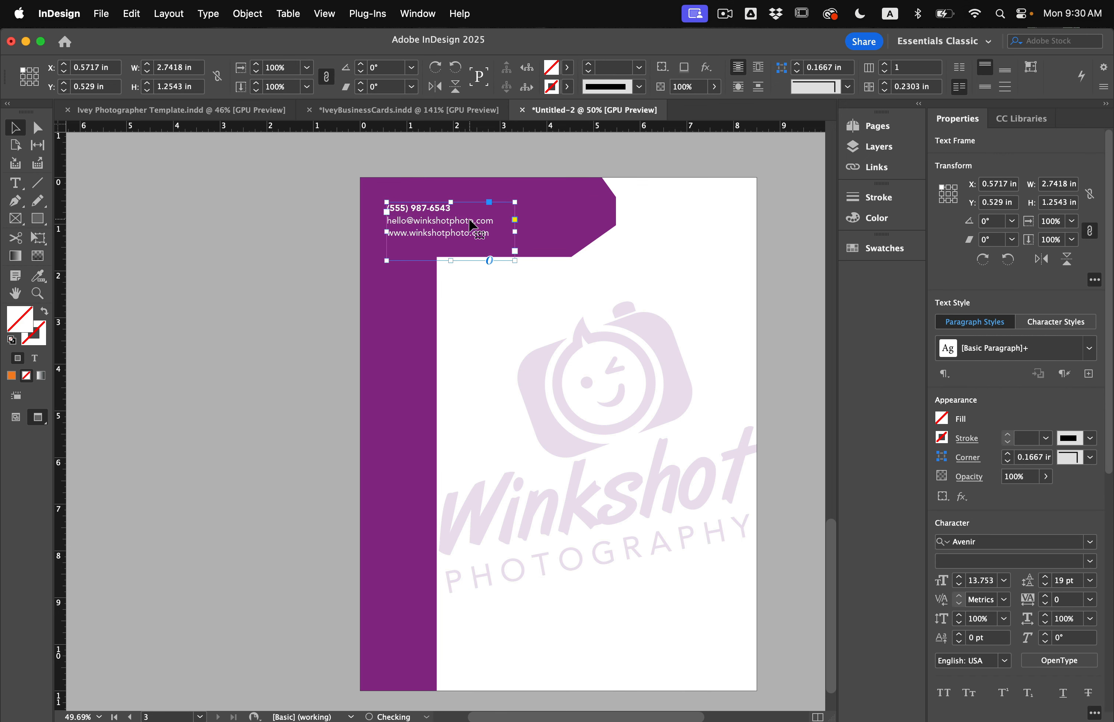
Place the thank-you text on the purple side stripe, rotated 90°, and scale its frame and text to about 7.79 x 1.2 in
click(334, 236)
key(w)
scroll(334, 238, right, 1)
scroll(333, 238, left, 3)
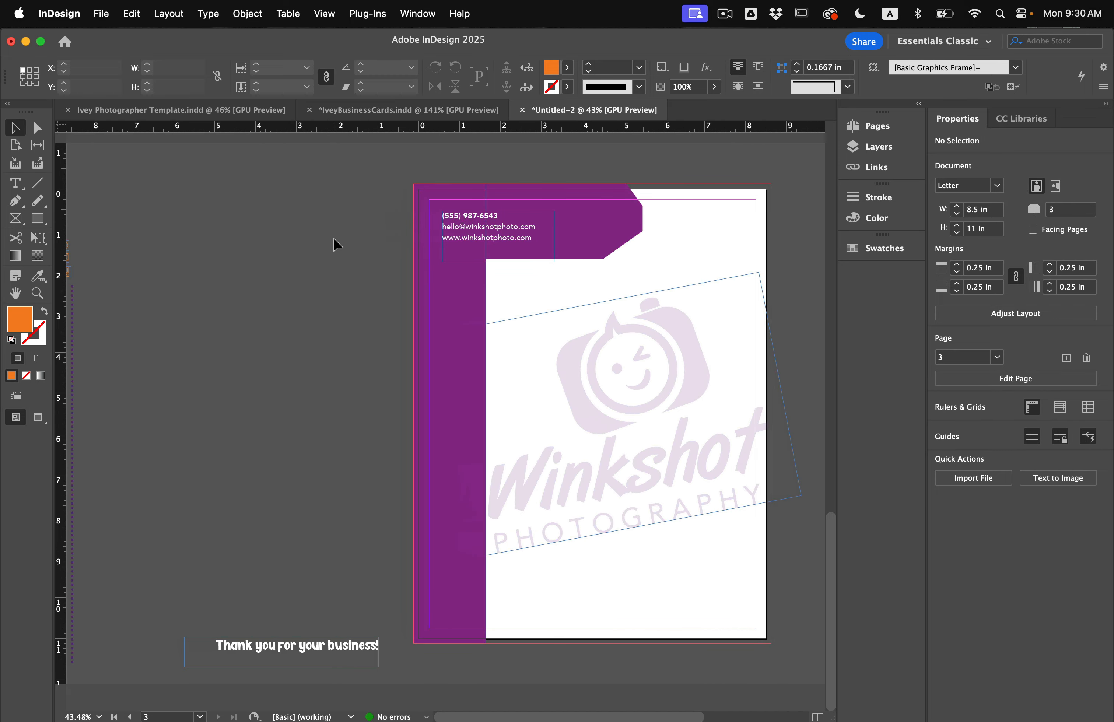
scroll(333, 238, right, 4)
drag(241, 668, 359, 439)
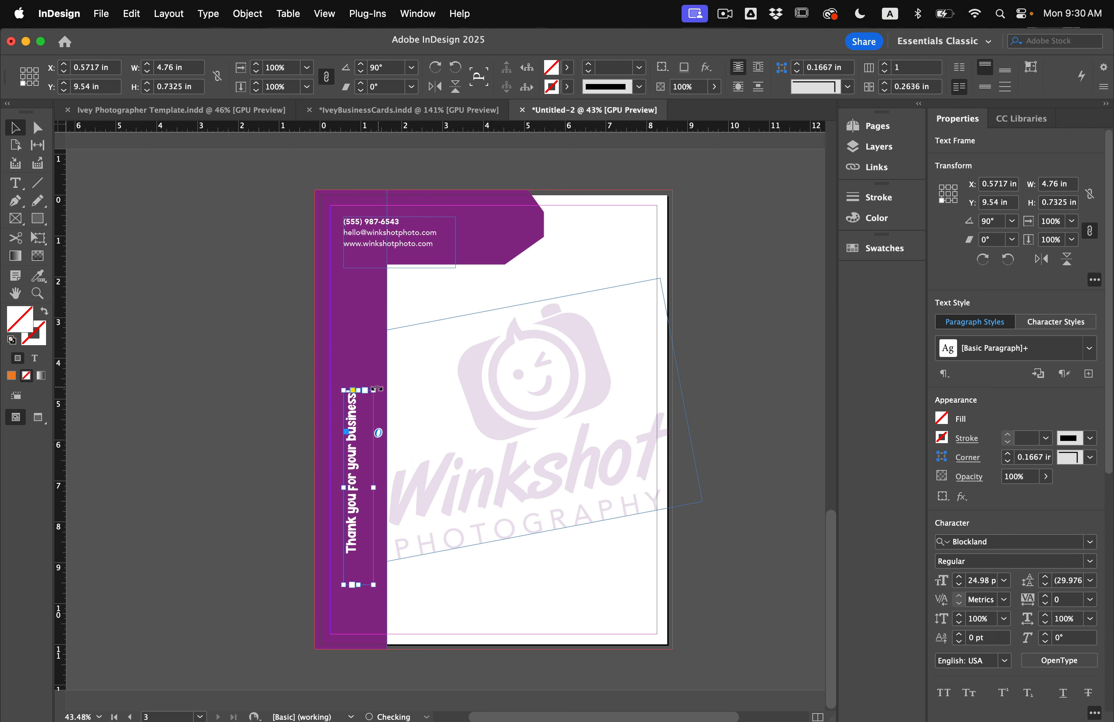
drag(375, 389, 392, 266)
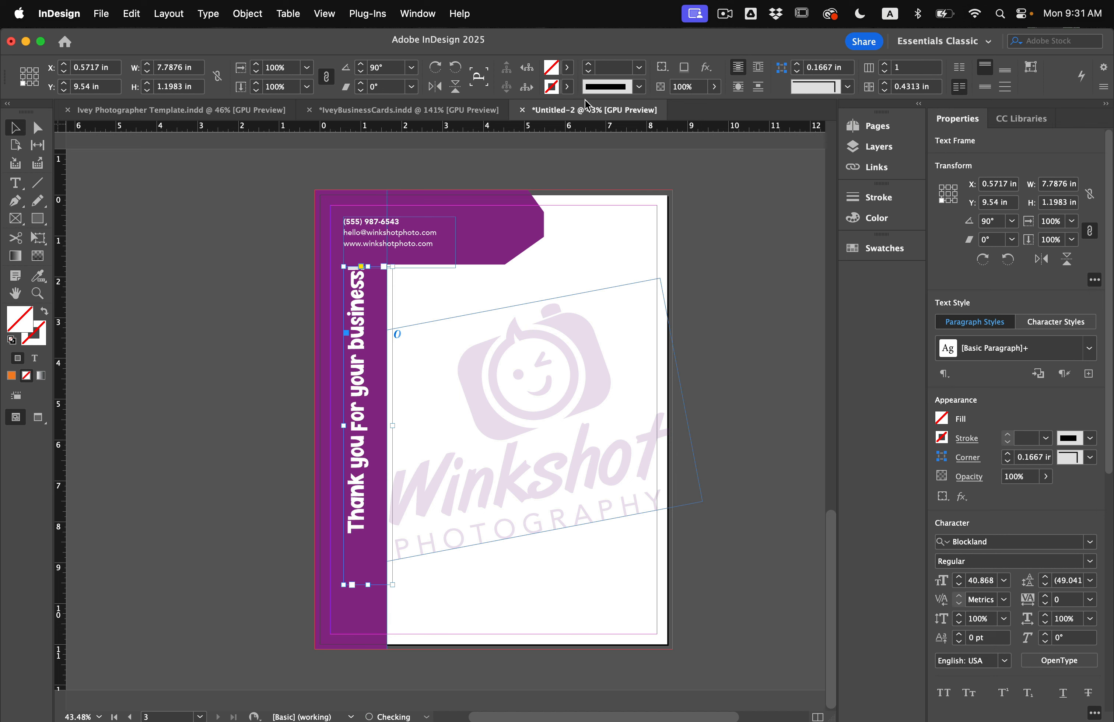
Color the thank-you text with the purple C=53 M=99 Y=4 swatch and lower its tint to a pale shade
click(563, 68)
scroll(404, 197, down, 5)
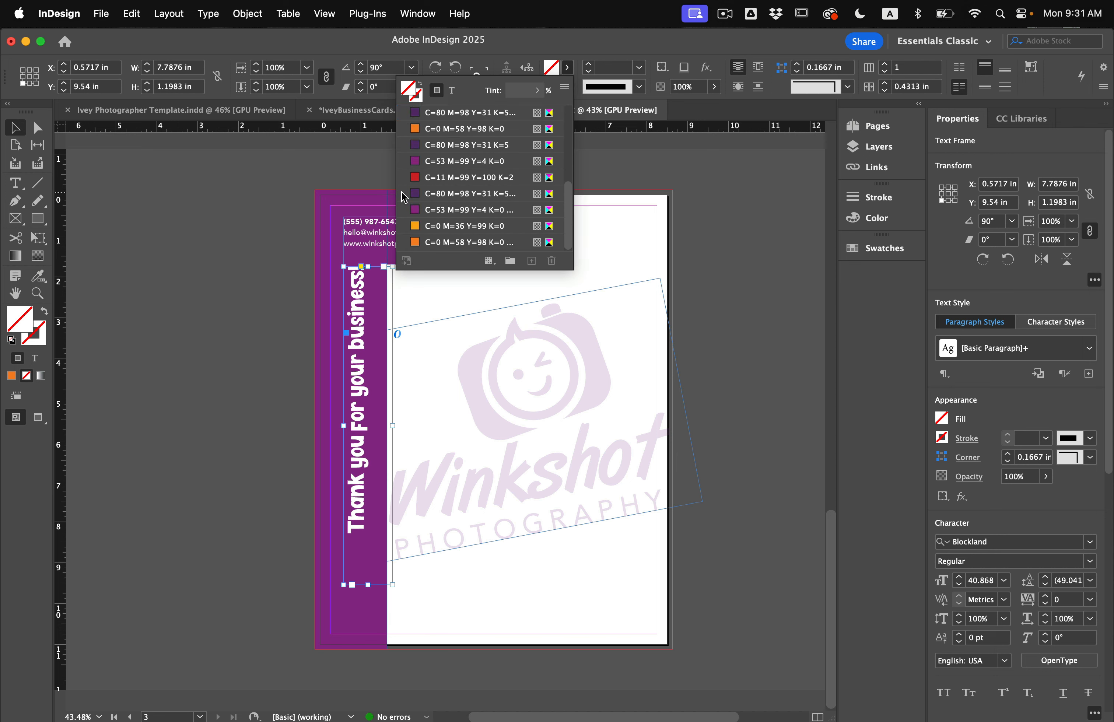
click(447, 193)
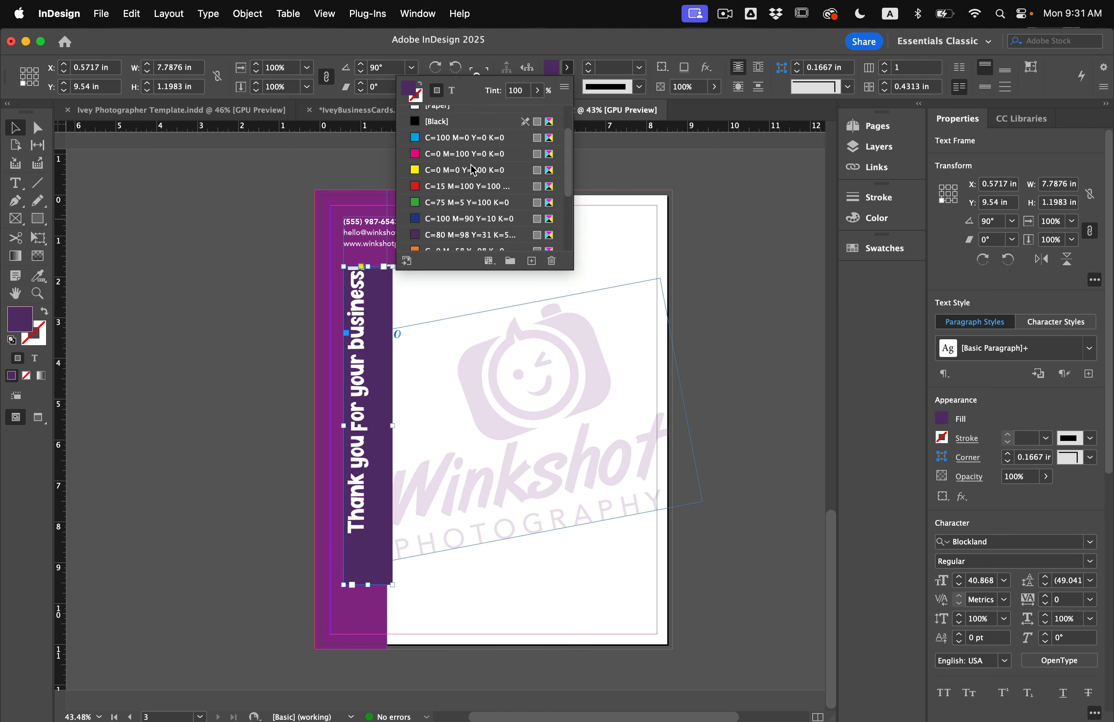
click(451, 90)
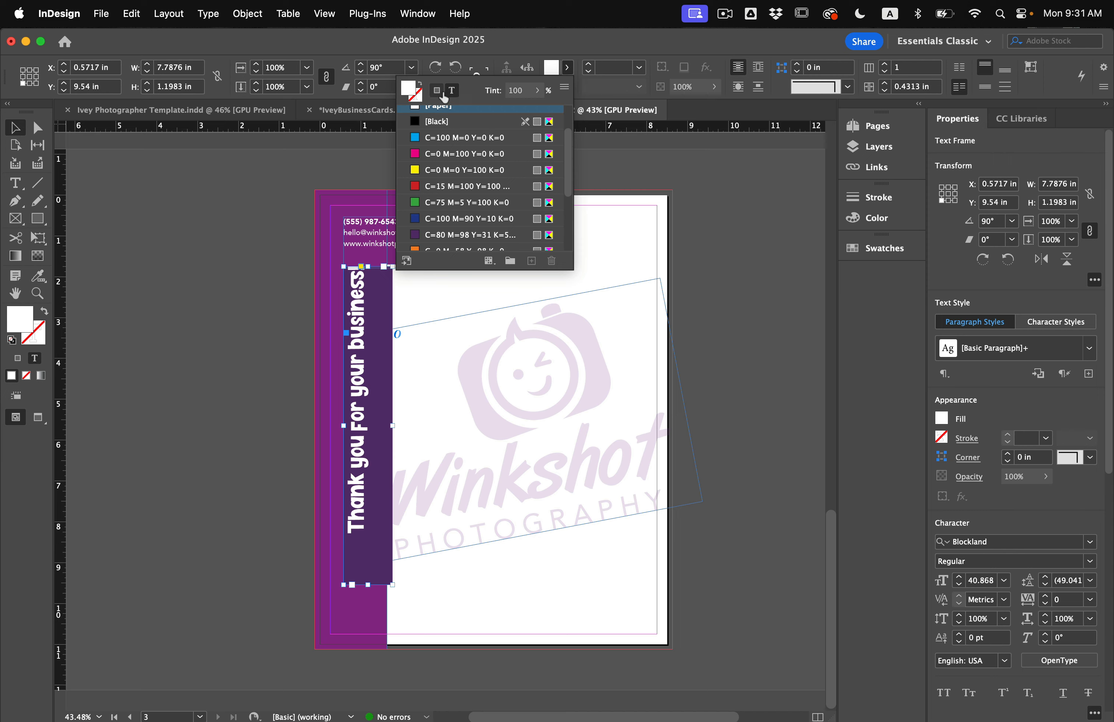
key(super+z)
scroll(447, 211, down, 5)
click(447, 211)
click(538, 91)
mouse_move(537, 106)
mouse_down()
mouse_move(475, 107)
mouse_move(497, 107)
mouse_up()
Preview the page and move the rotated thank-you text lower on the purple stripe
click(231, 374)
key(w)
drag(358, 365, 358, 418)
Narrow the angled header shape by pulling its pointed end in to about 3.6 in across the page
click(535, 230)
drag(544, 229, 468, 230)
click(146, 241)
key(w)
Position the vertical dotted line beside the purple stripe at about X 1.84 in and extend it to the bottom bleed, about 9.34 in long
scroll(147, 241, up, 8)
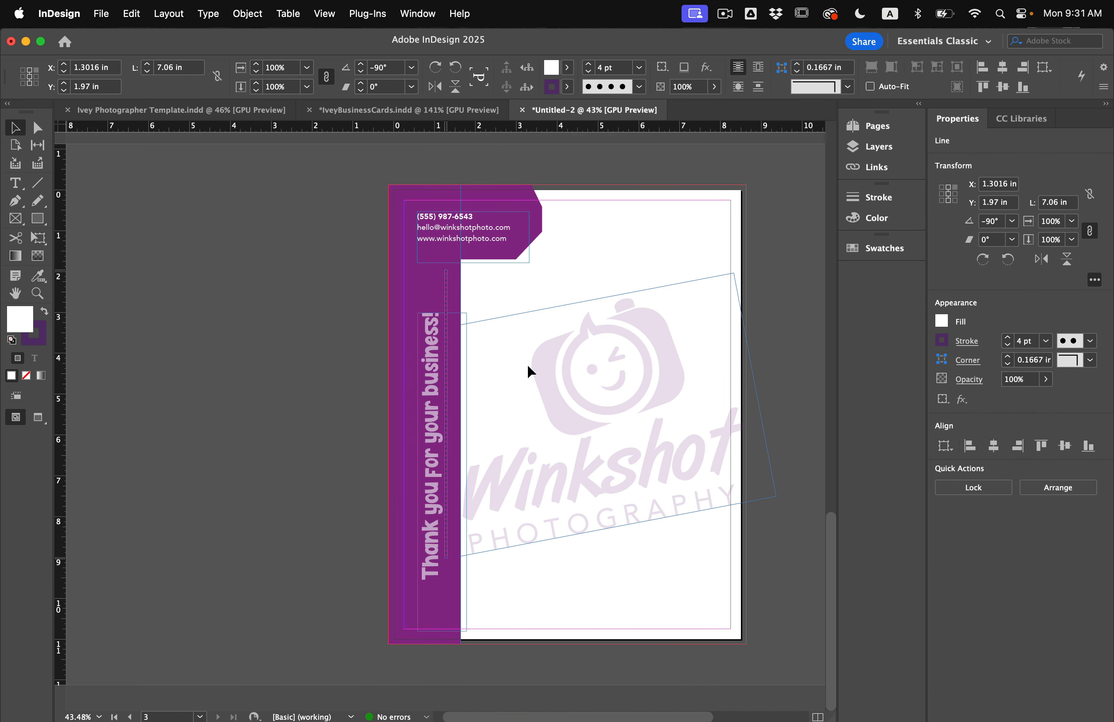
drag(467, 356, 468, 352)
drag(468, 549, 468, 643)
scroll(522, 574, right, 1)
Swap the dotted line's fill and stroke, color its stroke with the orange C=0 M=58 Y=98 K=0 swatch and preview the page
click(885, 249)
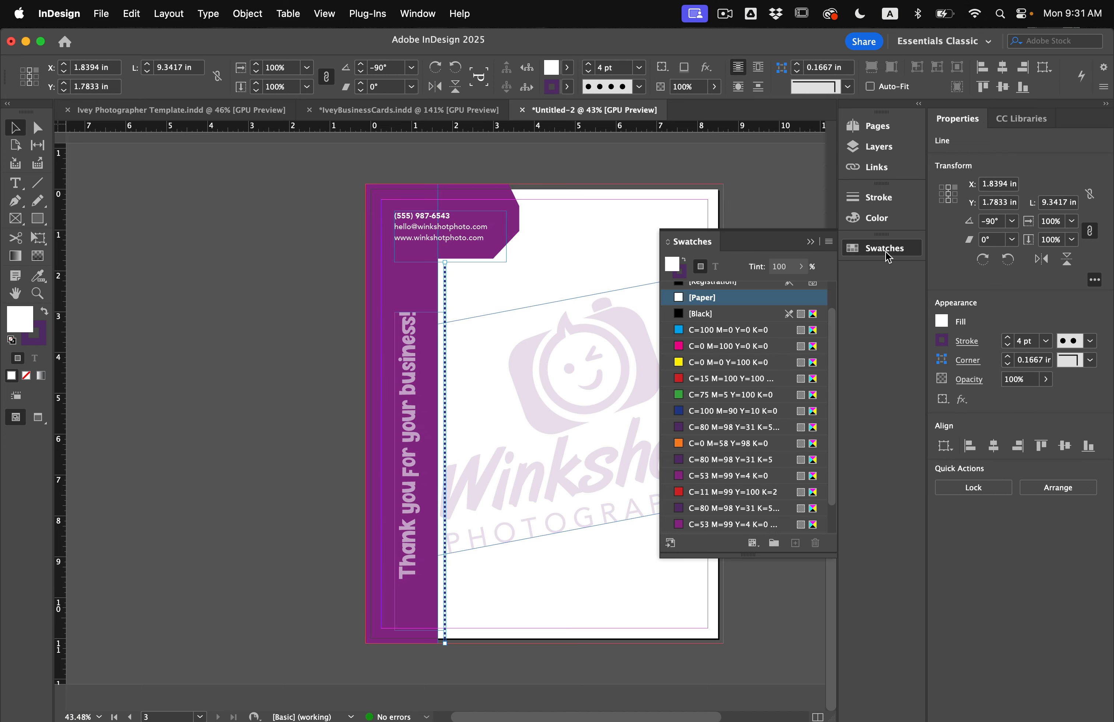
scroll(696, 492, down, 2)
click(710, 511)
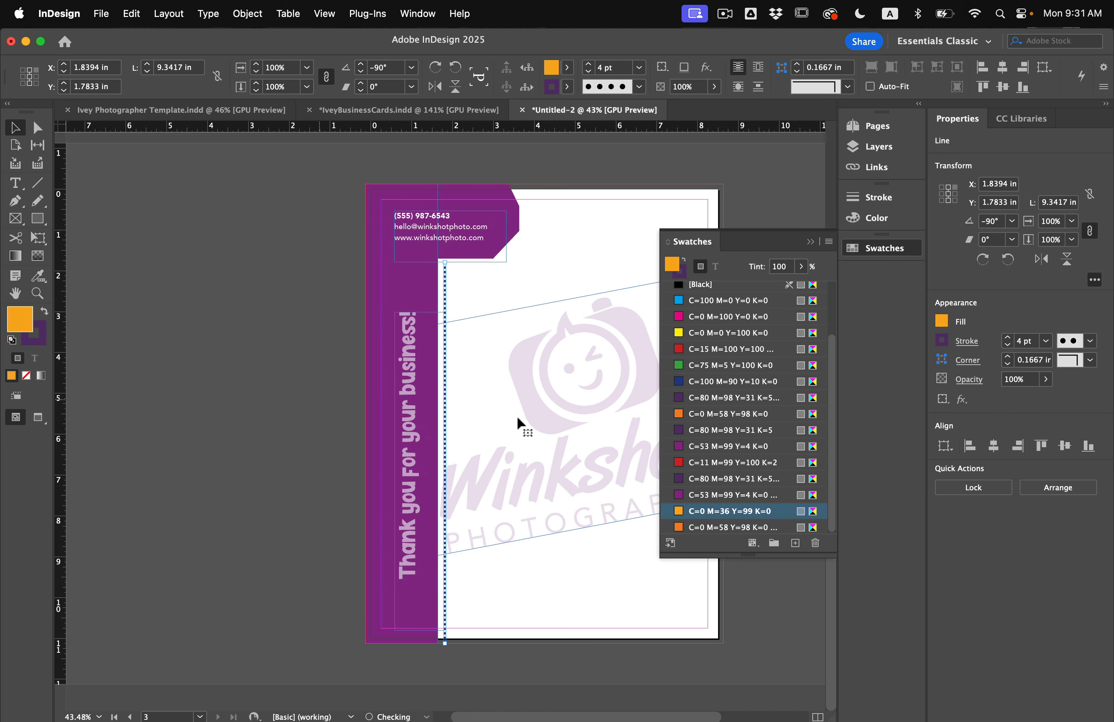
key(super+z)
key(shift+x)
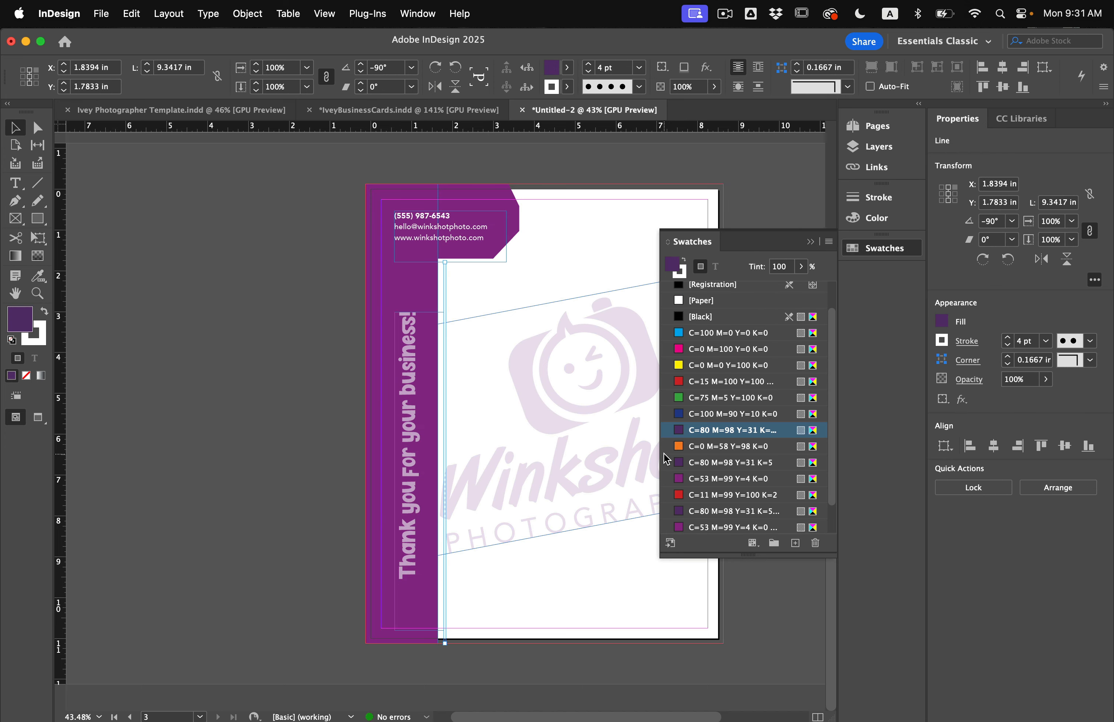
key(x)
key(x)
key(x)
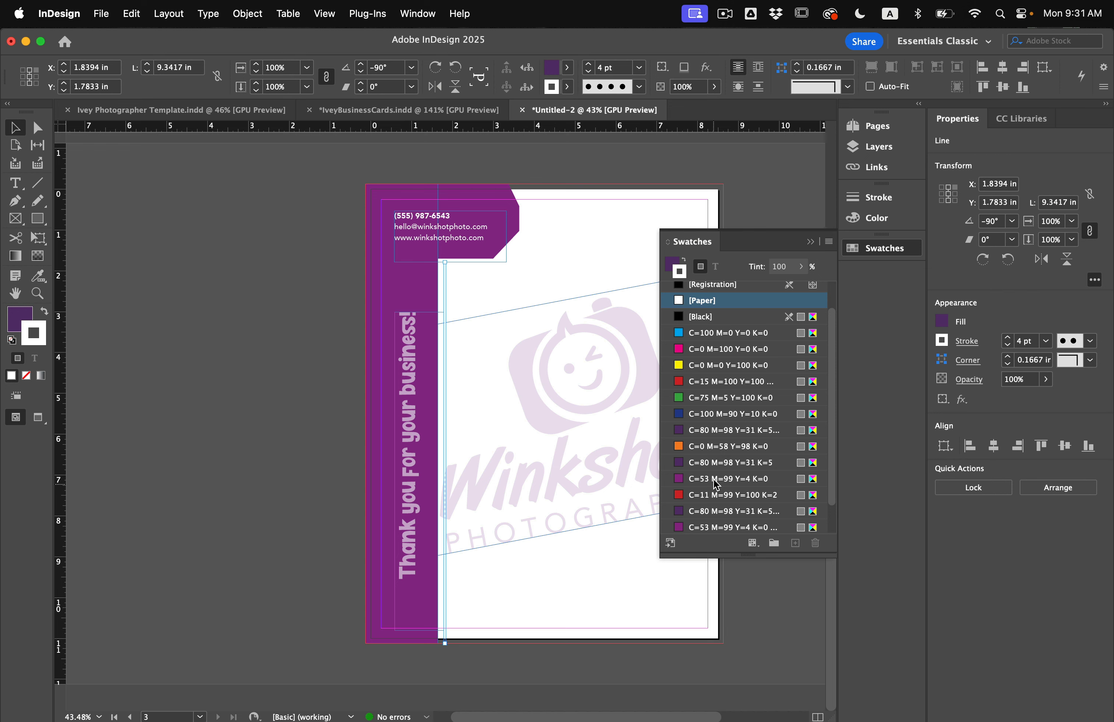
click(723, 446)
click(189, 404)
key(w)
scroll(249, 355, right, 3)
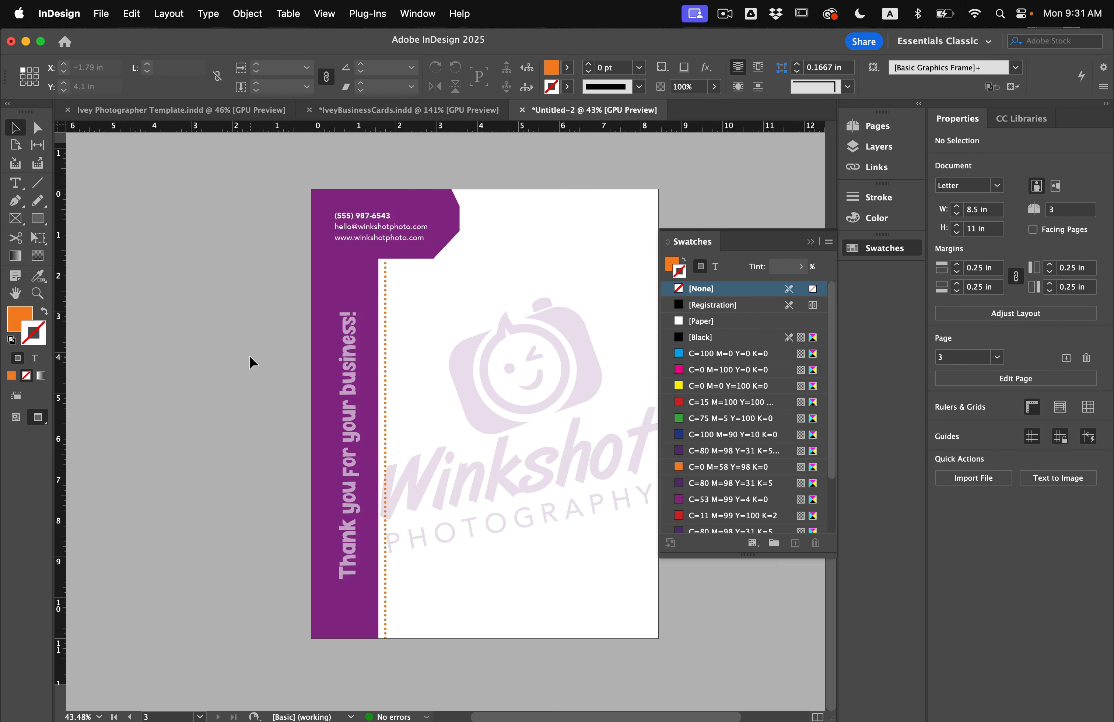
scroll(249, 354, right, 1)
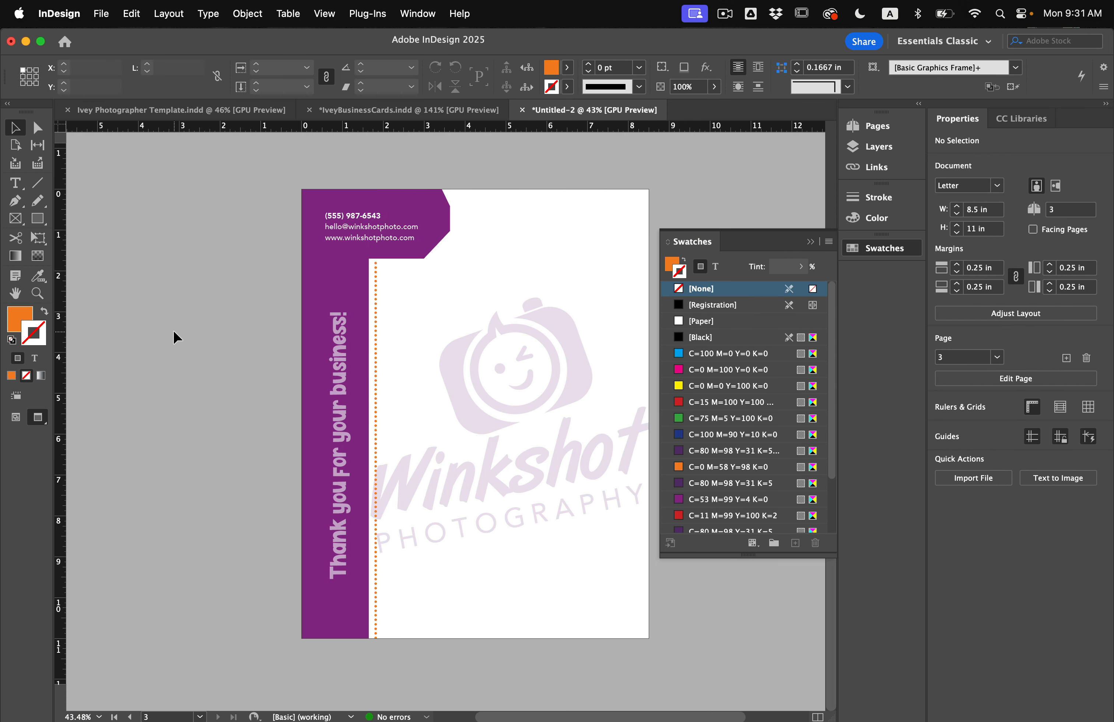
Open the Margins and Columns settings for page 3 and set the top margin to 2.125 in
key(w)
click(168, 14)
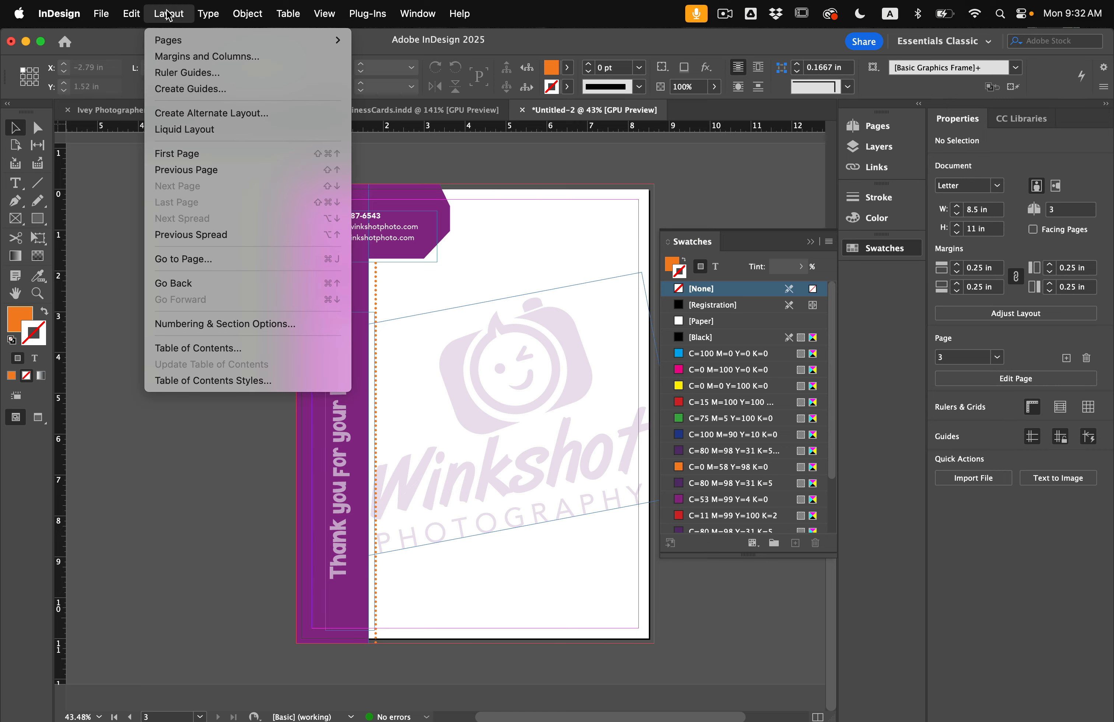
click(206, 50)
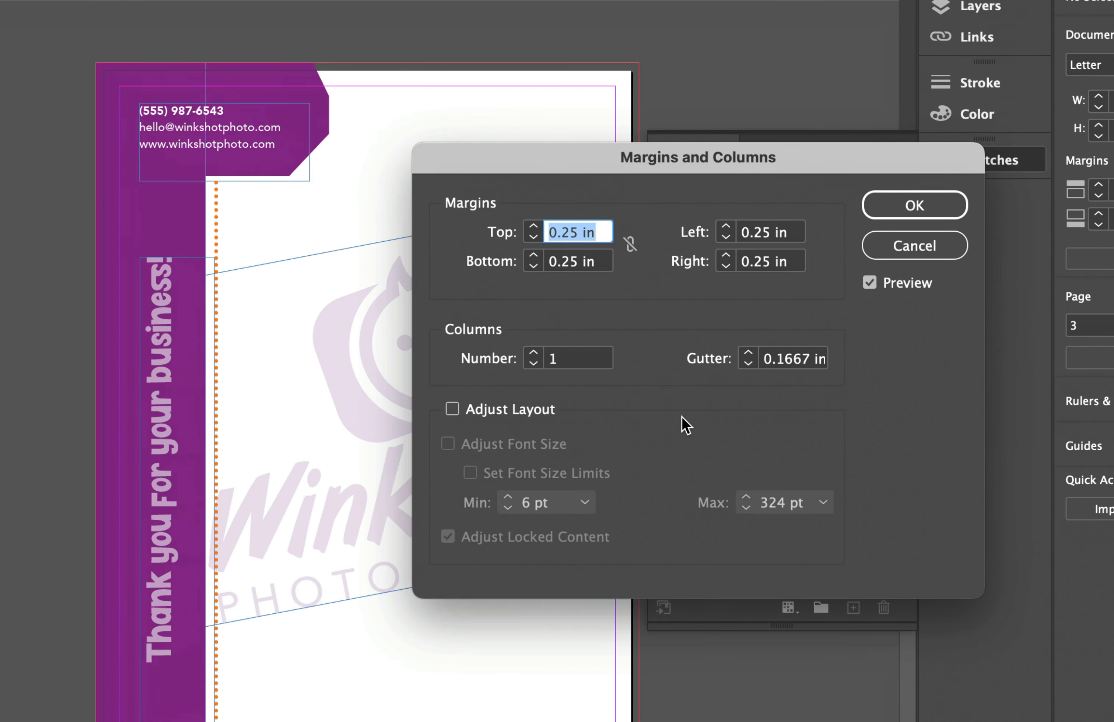
click(533, 223)
click(534, 223)
click(533, 223)
click(533, 223)
click(533, 224)
click(533, 224)
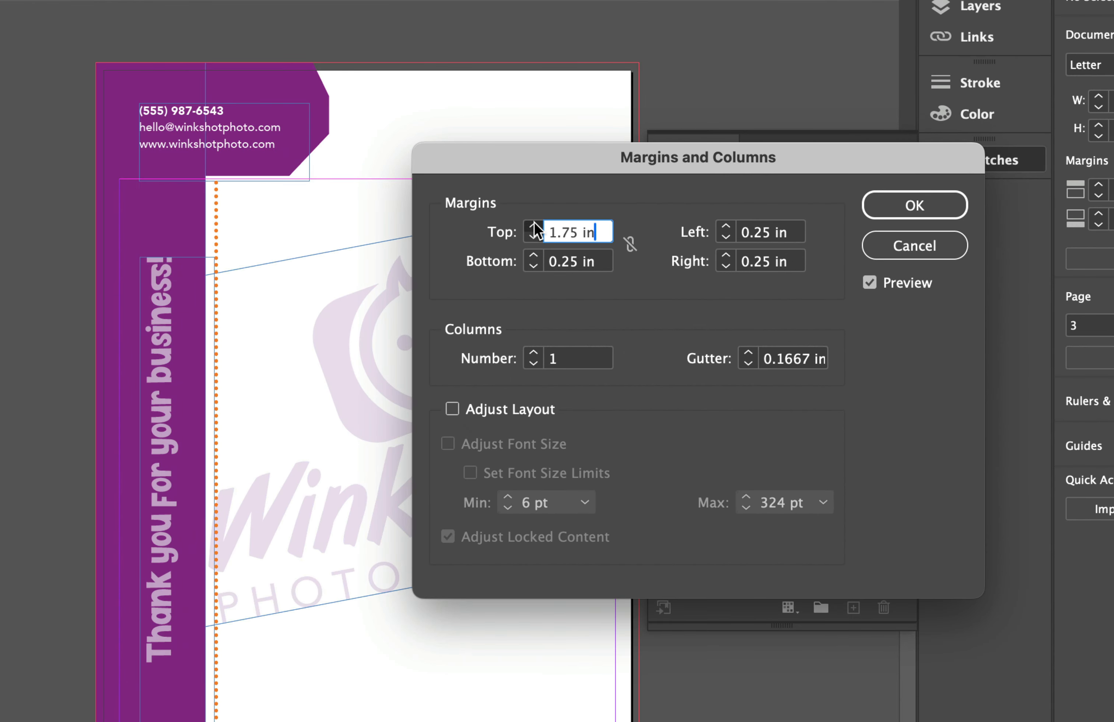
click(533, 223)
click(534, 223)
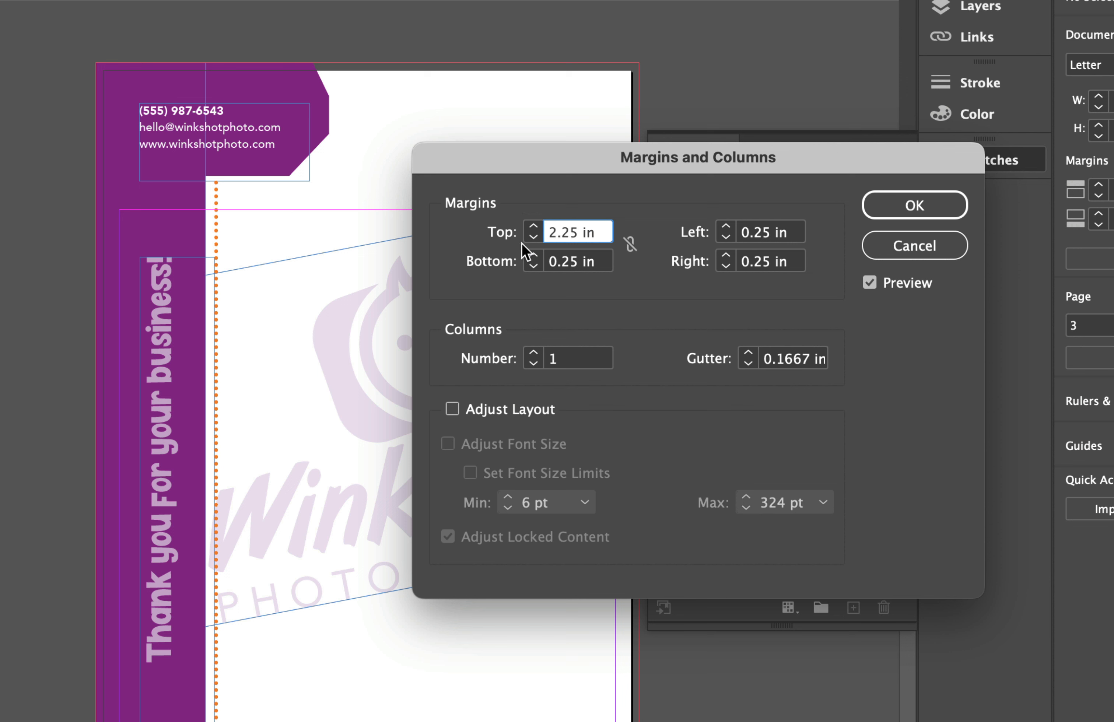
click(533, 237)
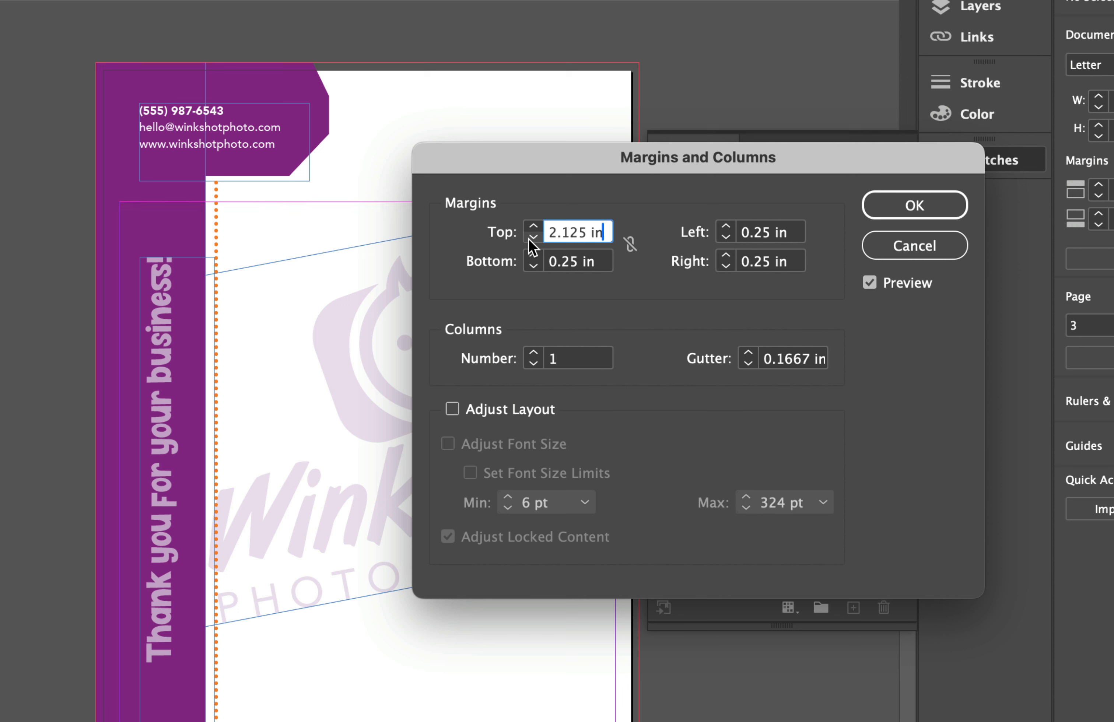
Set the page's right margin to 0.375 in, keeping the page visible beside the margin settings
click(728, 253)
click(727, 253)
click(727, 265)
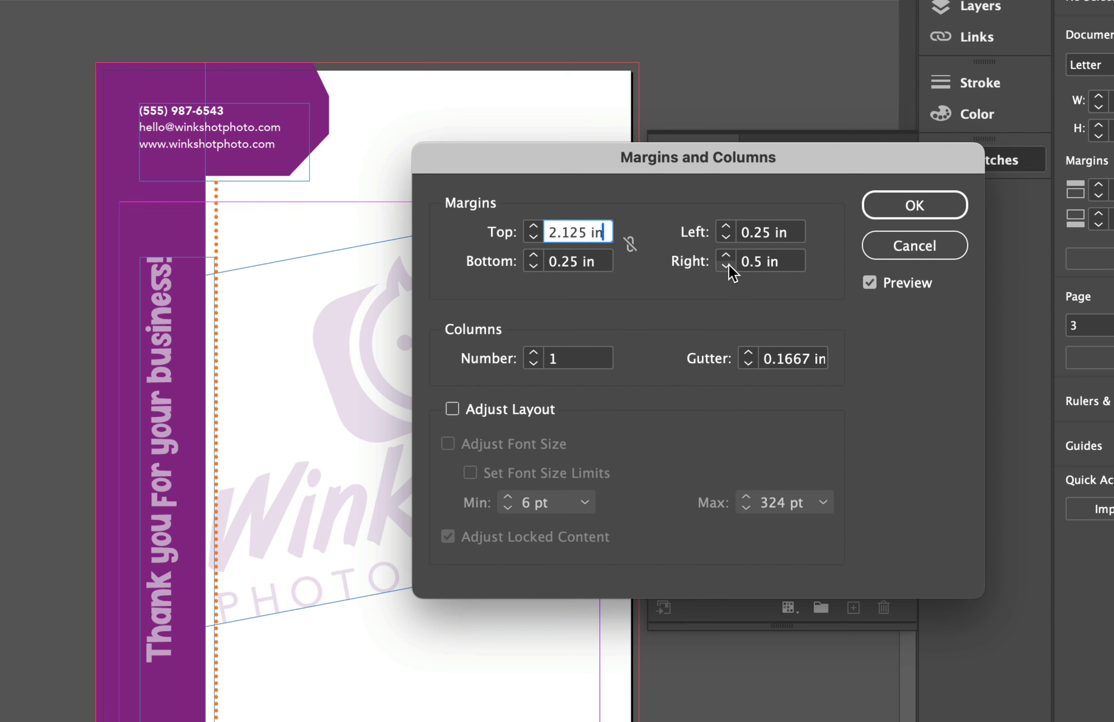
drag(720, 172, 668, 308)
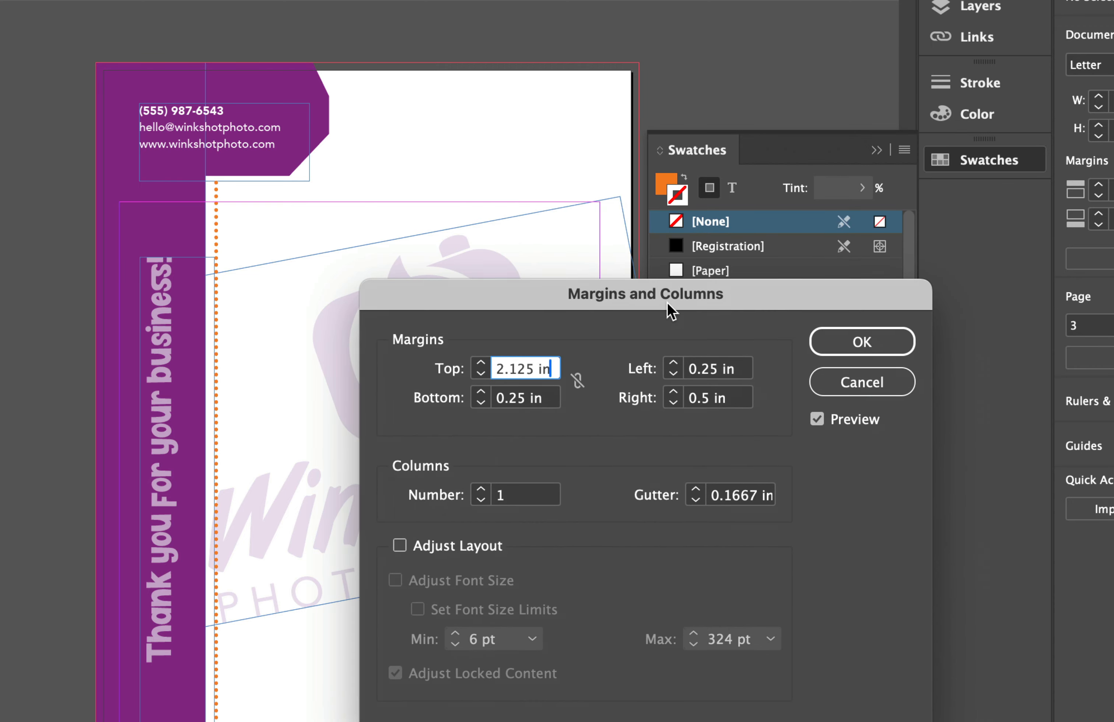
click(673, 393)
click(673, 393)
click(673, 402)
click(673, 402)
click(673, 402)
click(673, 402)
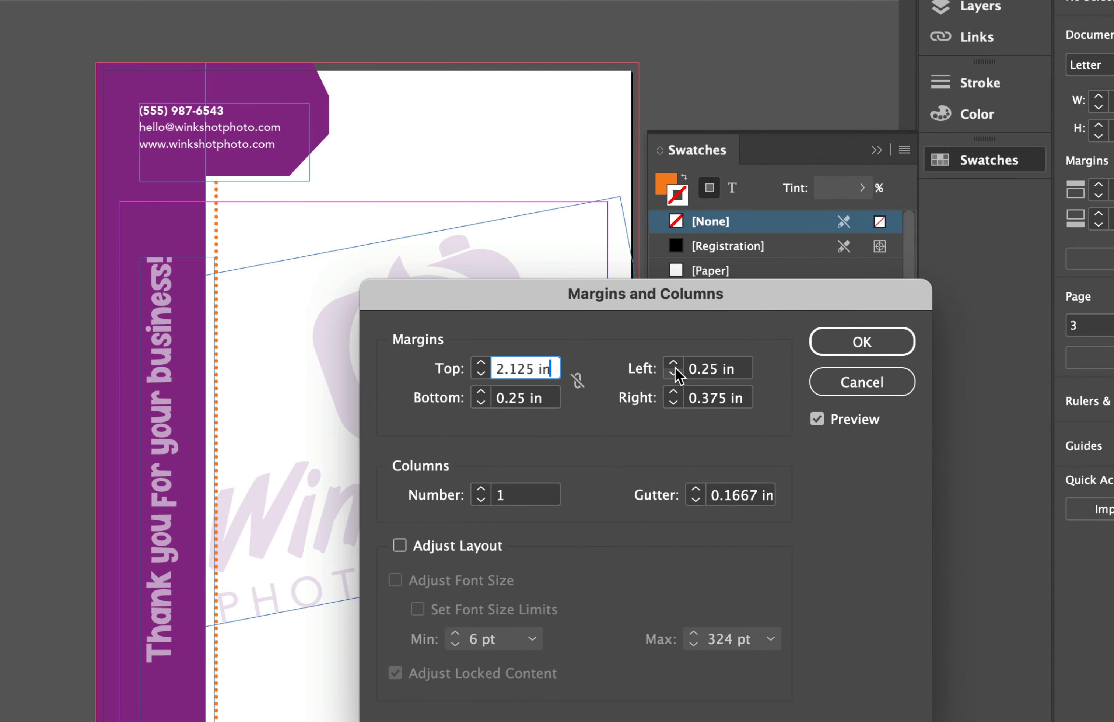
Set the page's left margin to 2 in to clear the dotted line and apply the new margins
click(673, 363)
click(673, 364)
click(673, 364)
click(673, 363)
click(673, 364)
click(673, 364)
click(673, 363)
click(673, 364)
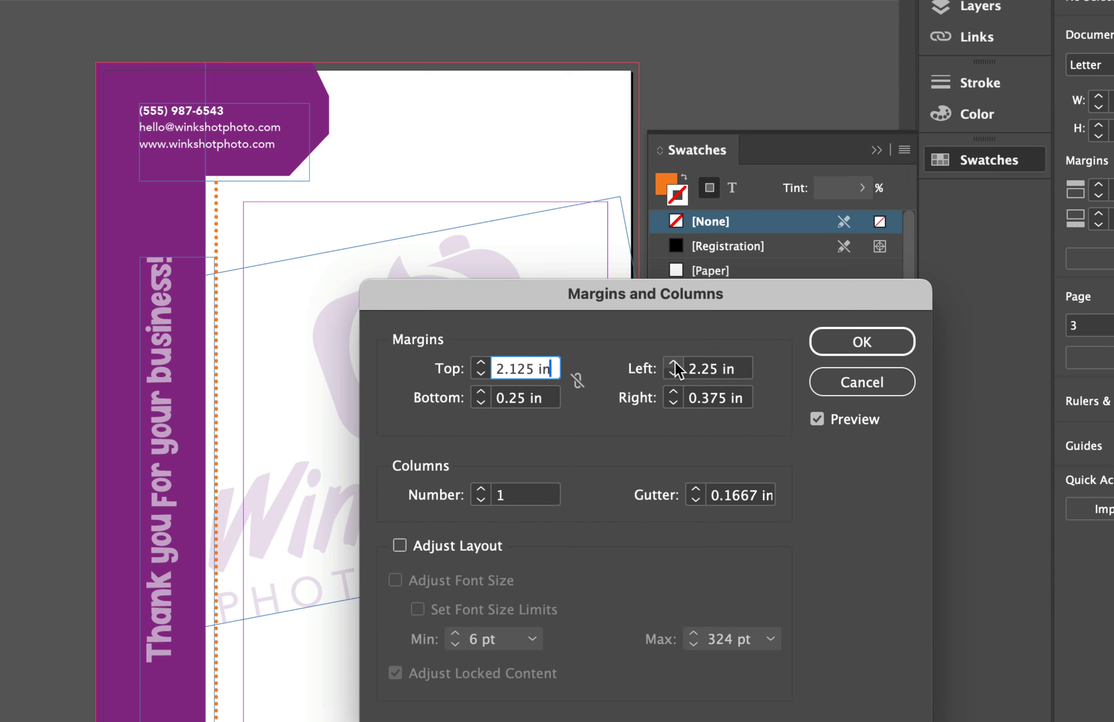
click(673, 374)
click(673, 374)
click(673, 375)
click(673, 374)
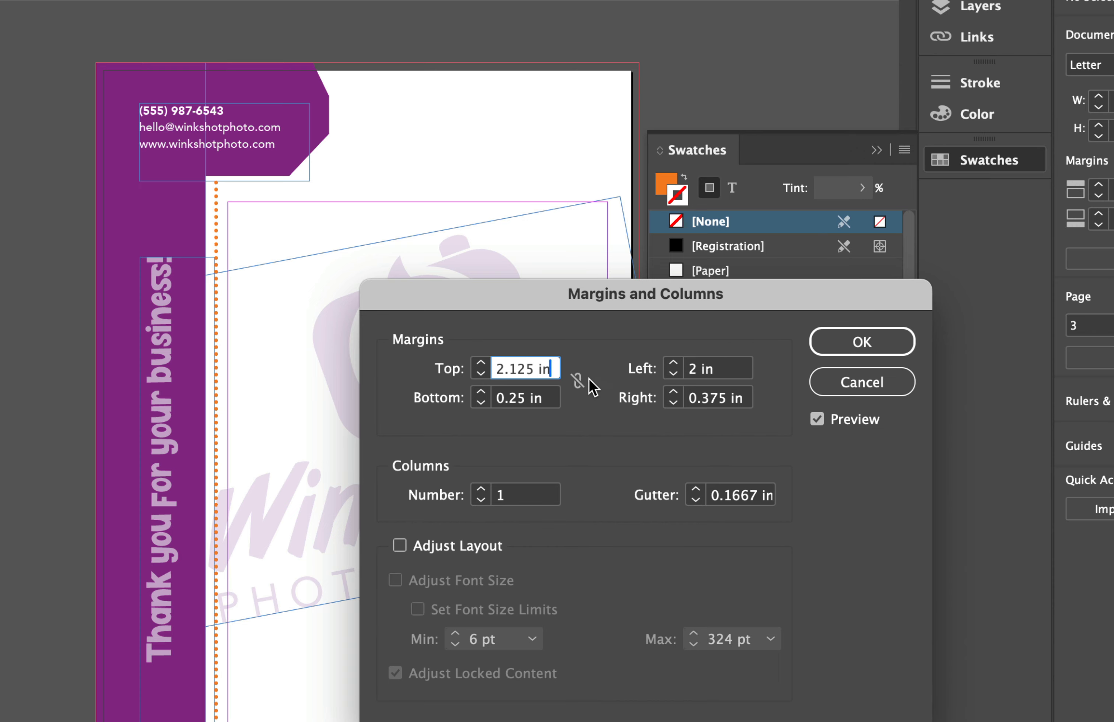
click(859, 340)
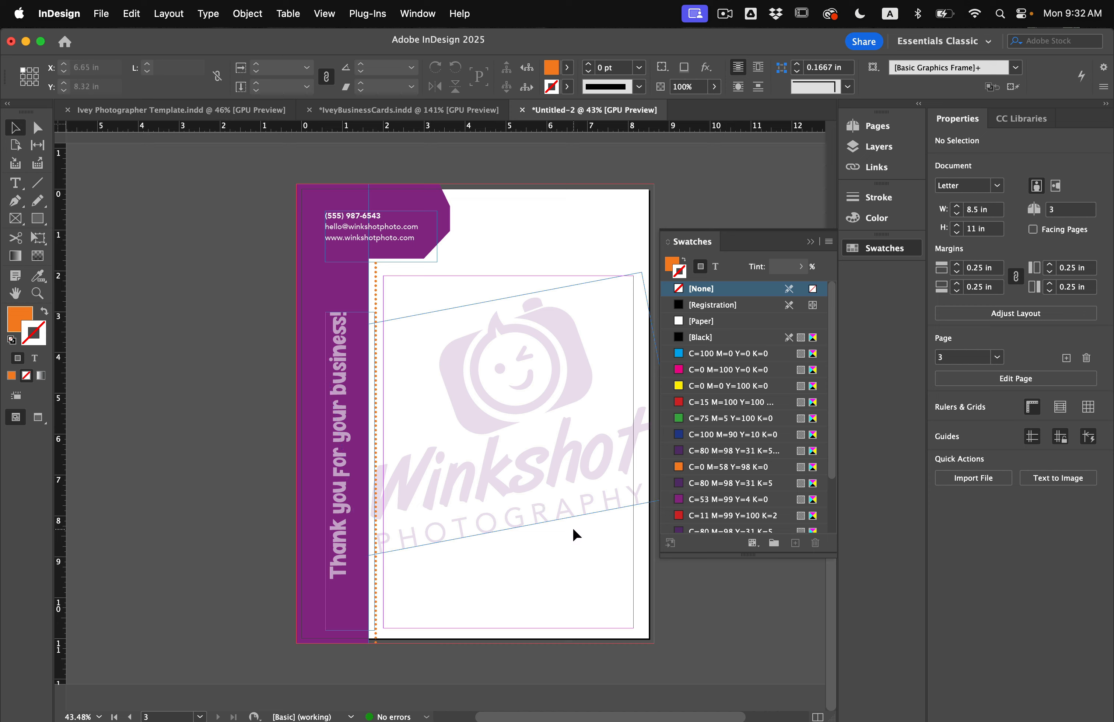
Preview page 3 and review the finished letterhead designs on pages 2 and 1
key(w)
key(w)
key(w)
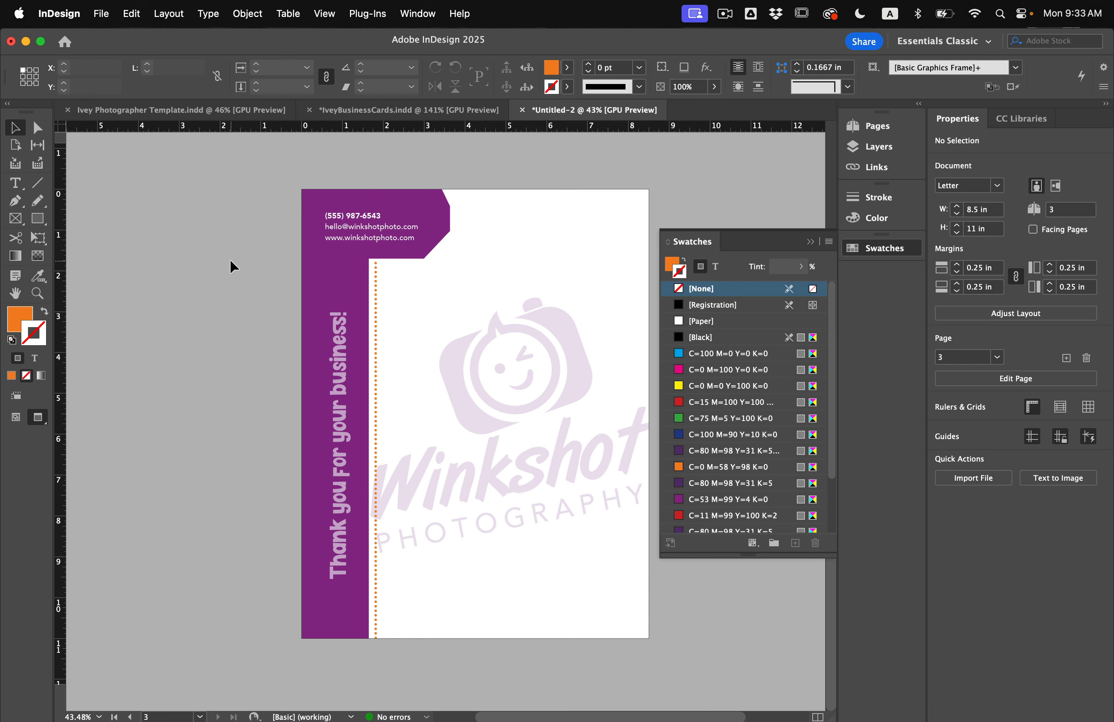
scroll(230, 259, up, 3)
scroll(230, 259, up, 12)
scroll(230, 259, right, 2)
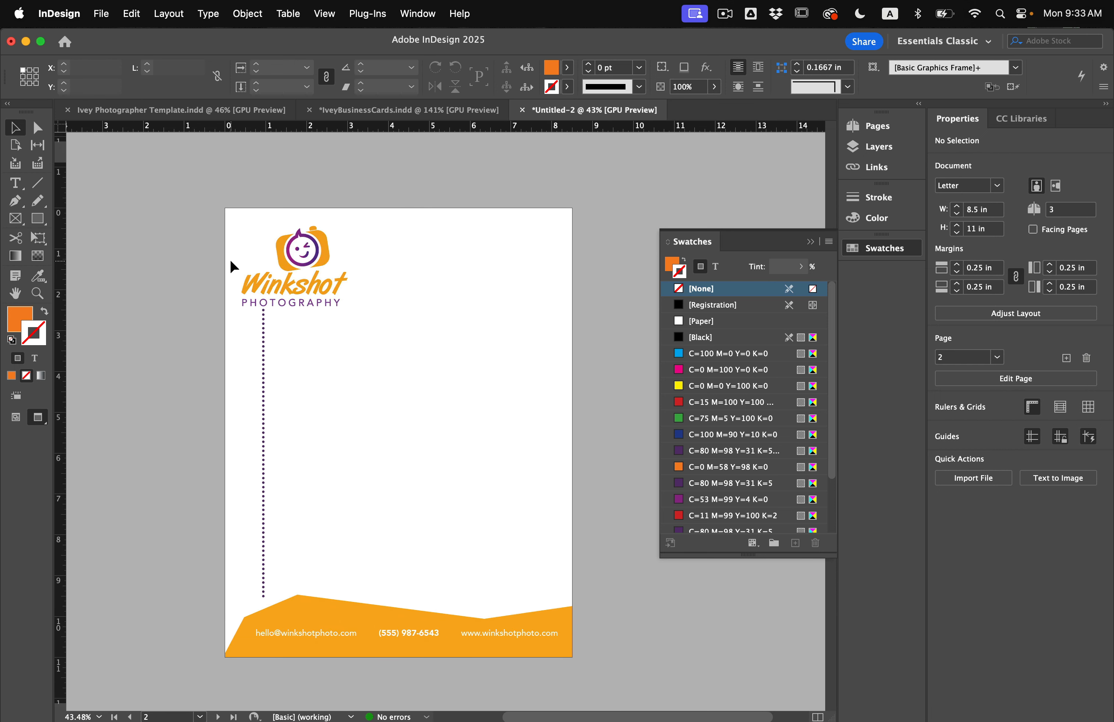
scroll(230, 259, up, 12)
scroll(230, 259, right, 2)
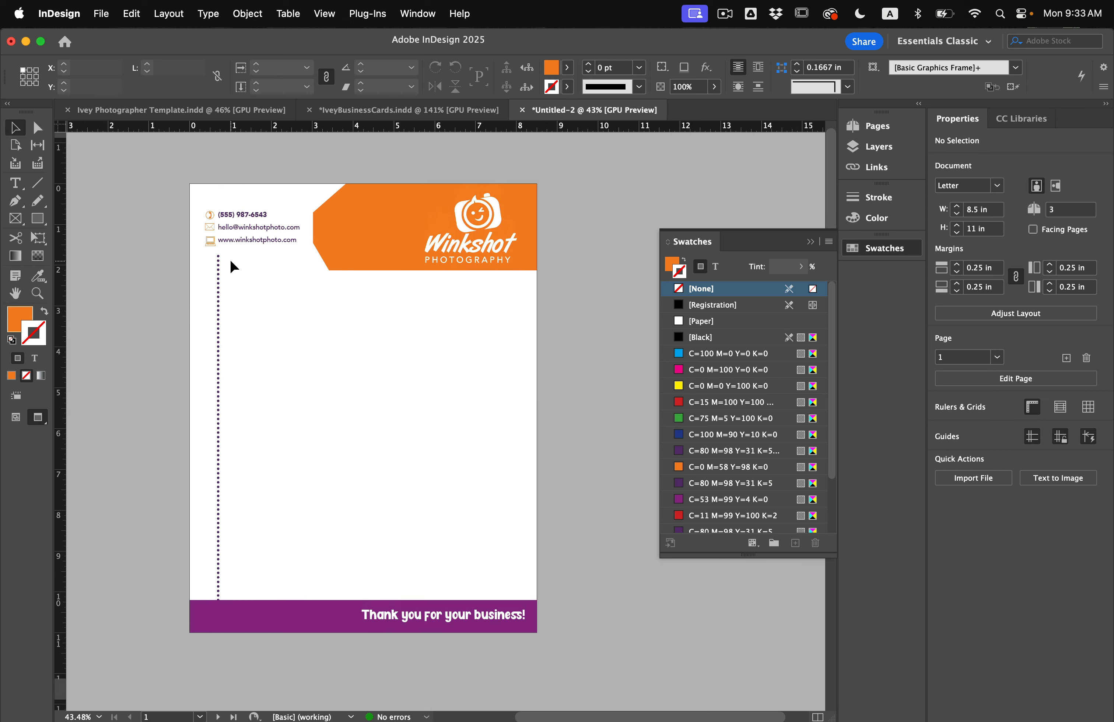
Compare the business card document and the photographer pricing template with the letterheads, ending on the letterhead document
click(397, 108)
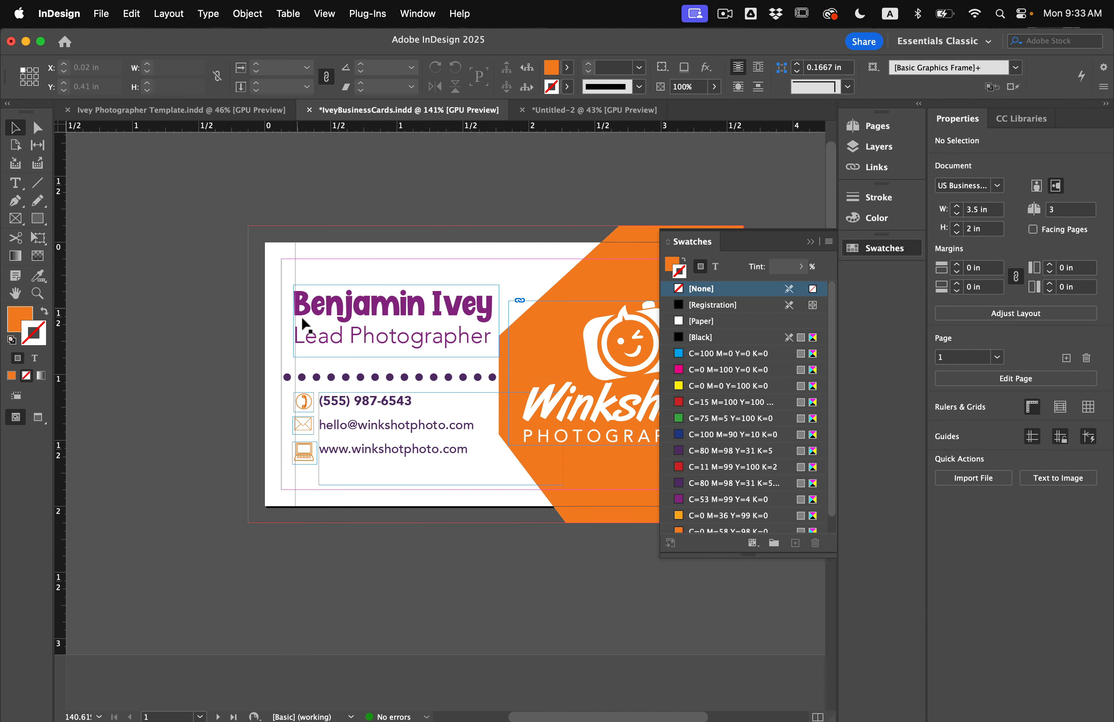
click(195, 109)
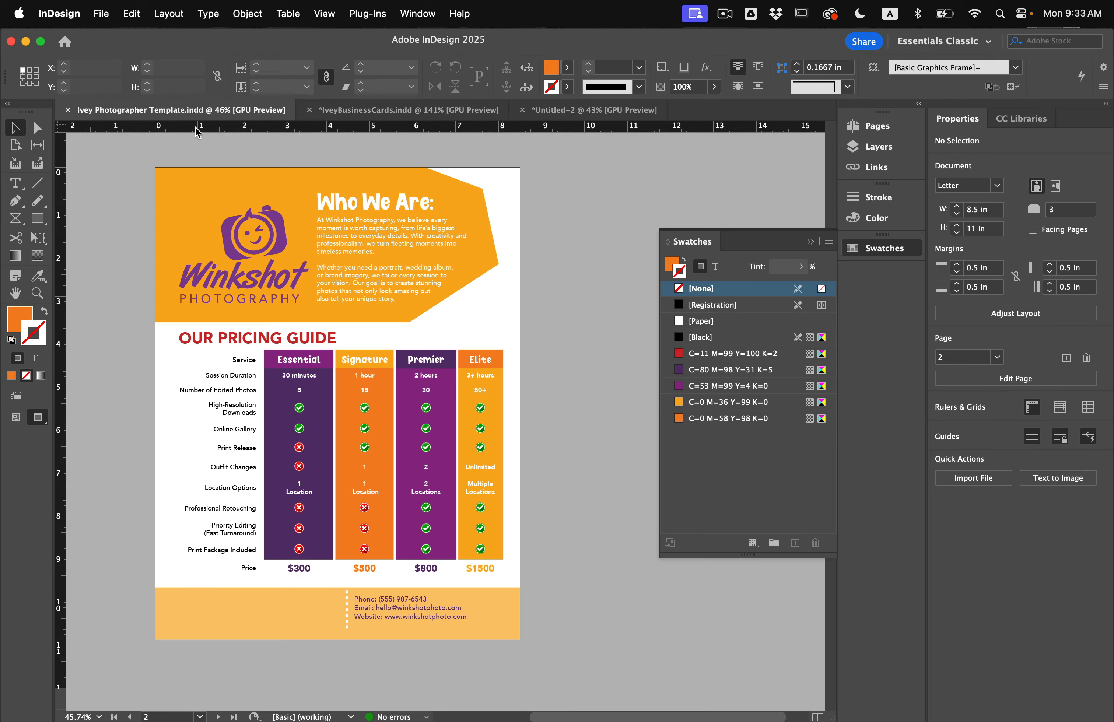
click(555, 110)
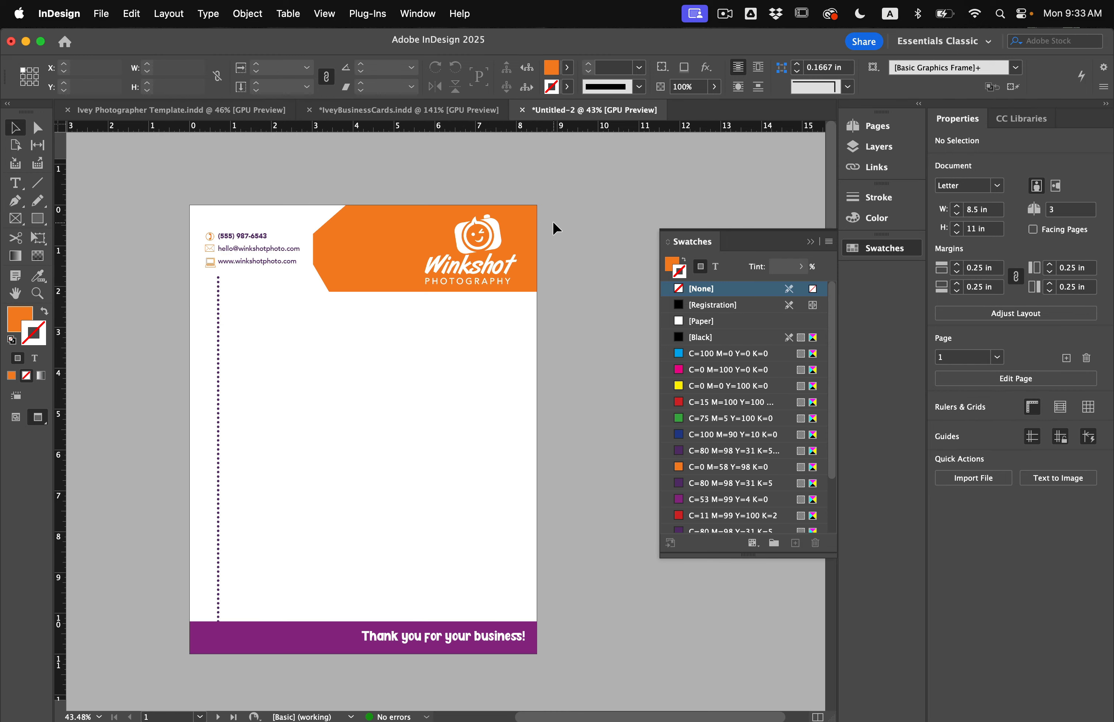